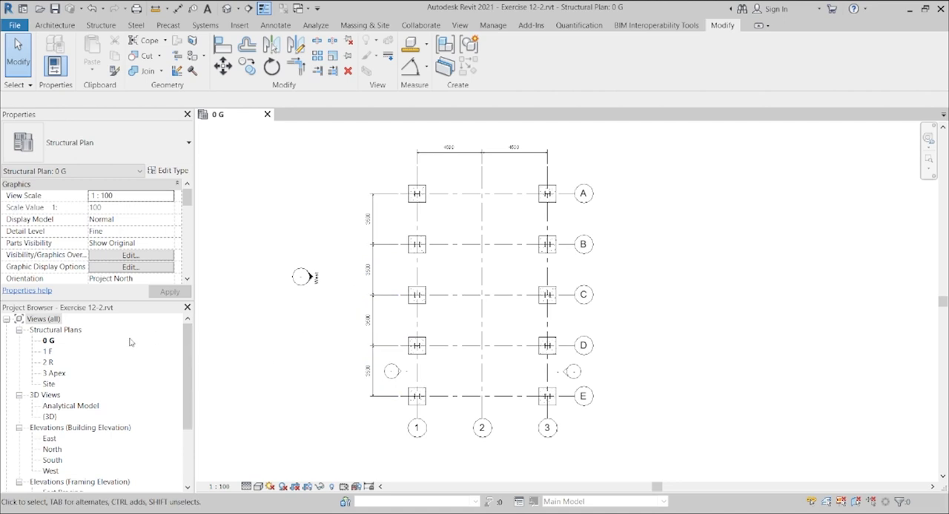
Step: Open the default 3D view of Exercise 12-2 and examine the steel frame's columns, footings, bracing, floor and roof framing
{"action": "left_click", "coordinate": [228, 9]}
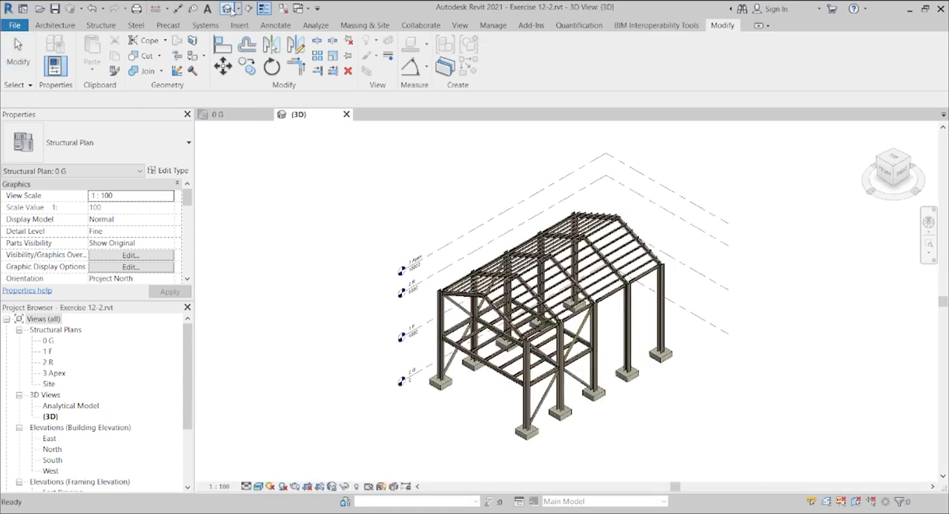
{"action": "left_click", "coordinate": [883, 174]}
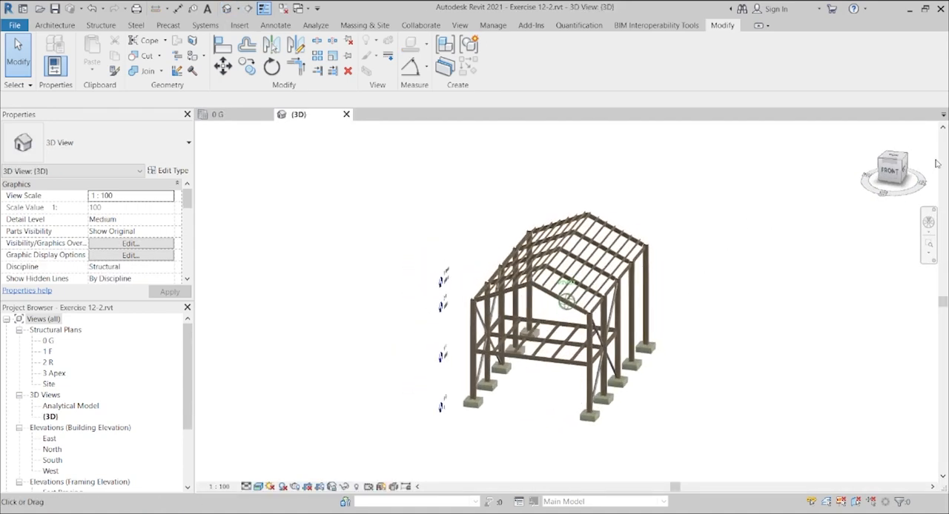
{"action": "left_click", "coordinate": [905, 157]}
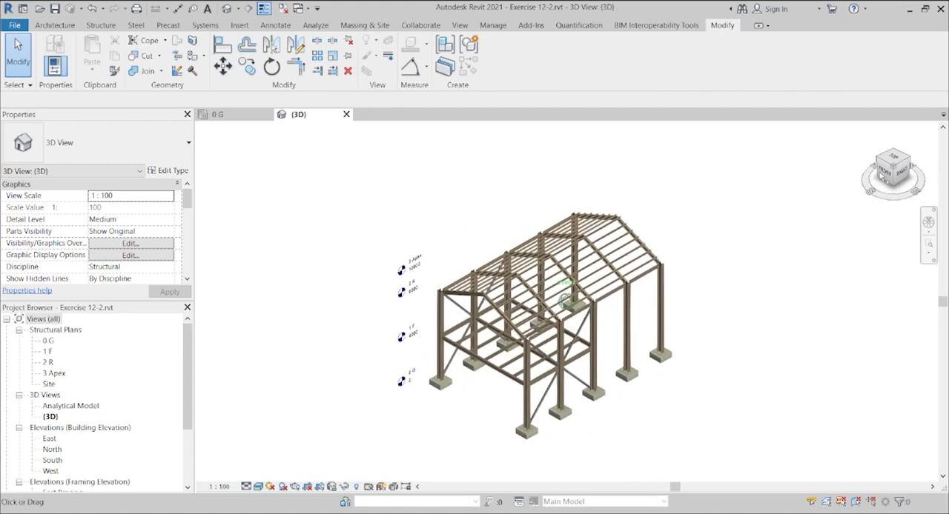
{"action": "scroll", "coordinate": [615, 276], "scroll_direction": "up", "scroll_amount": 2}
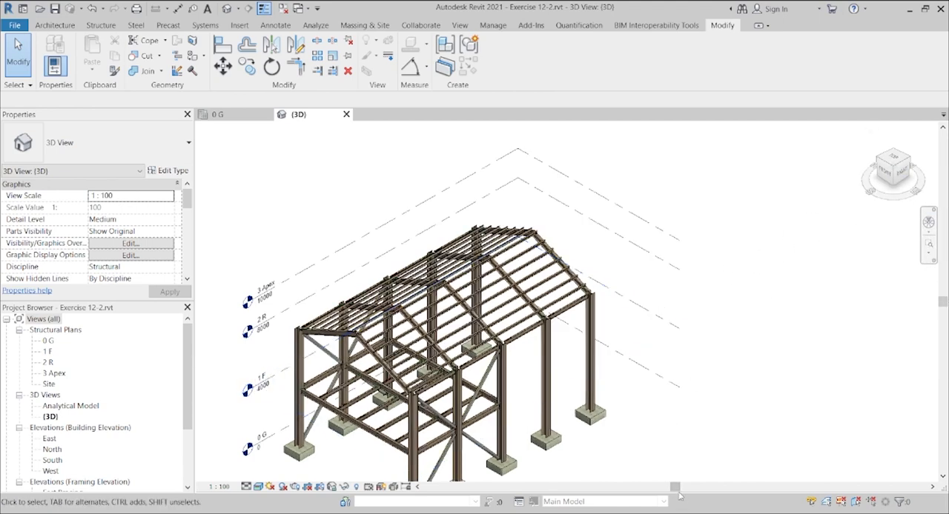
{"action": "left_click_drag", "start_coordinate": [672, 489], "coordinate": [639, 491]}
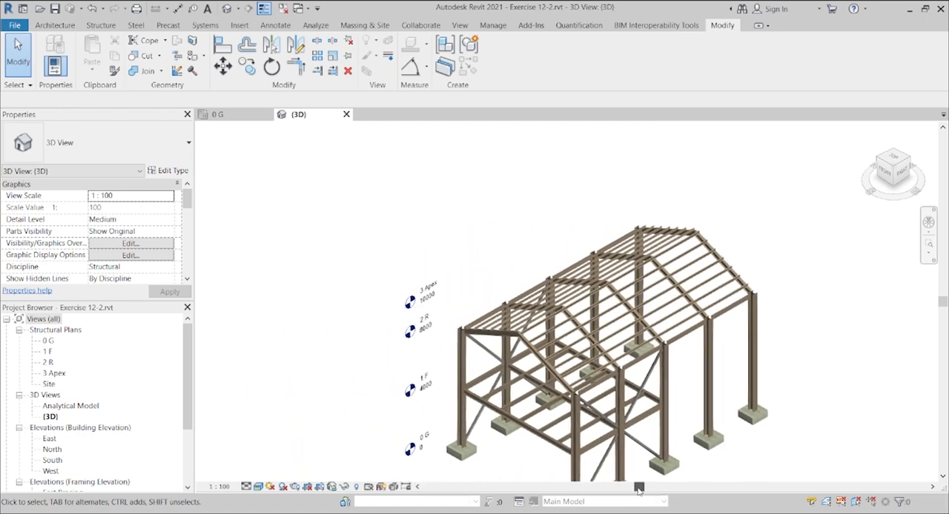
{"action": "left_click_drag", "start_coordinate": [943, 302], "coordinate": [942, 330]}
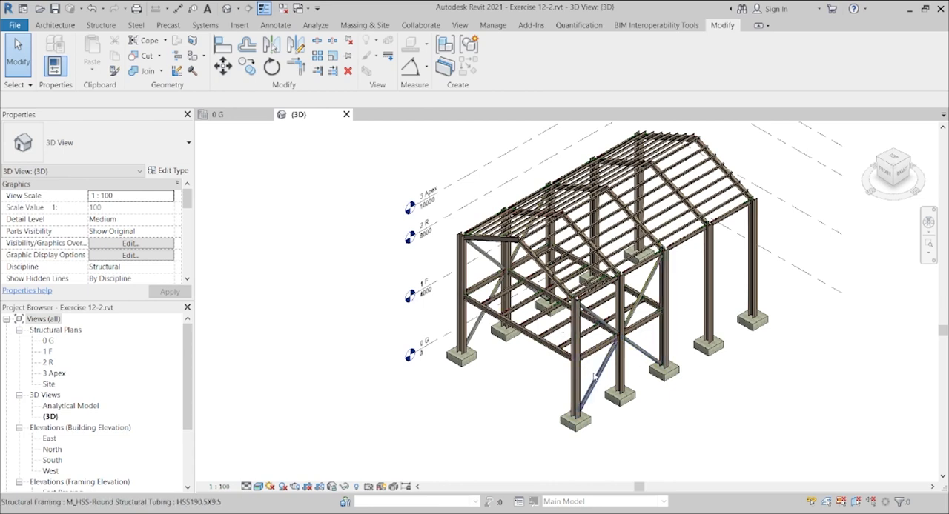
{"action": "scroll", "coordinate": [593, 380], "scroll_direction": "up", "scroll_amount": 3}
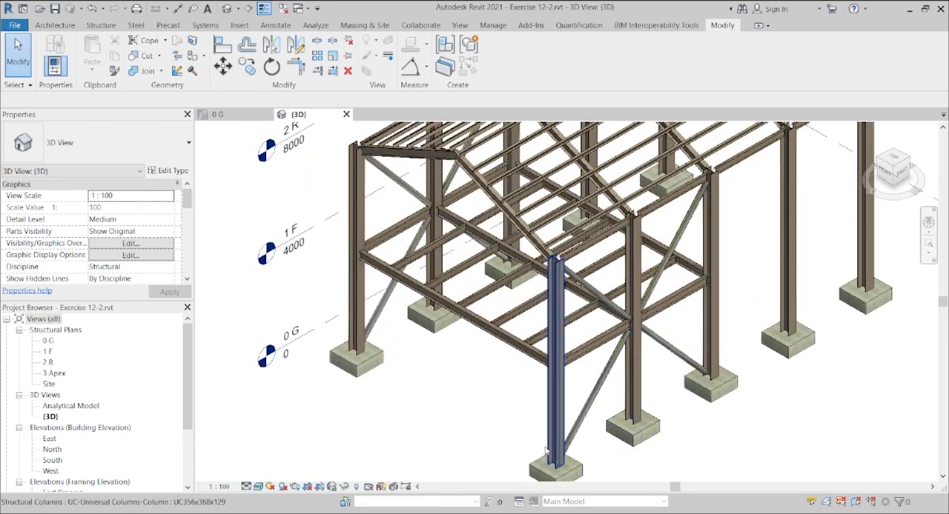
{"action": "scroll", "coordinate": [363, 391], "scroll_direction": "down", "scroll_amount": 5}
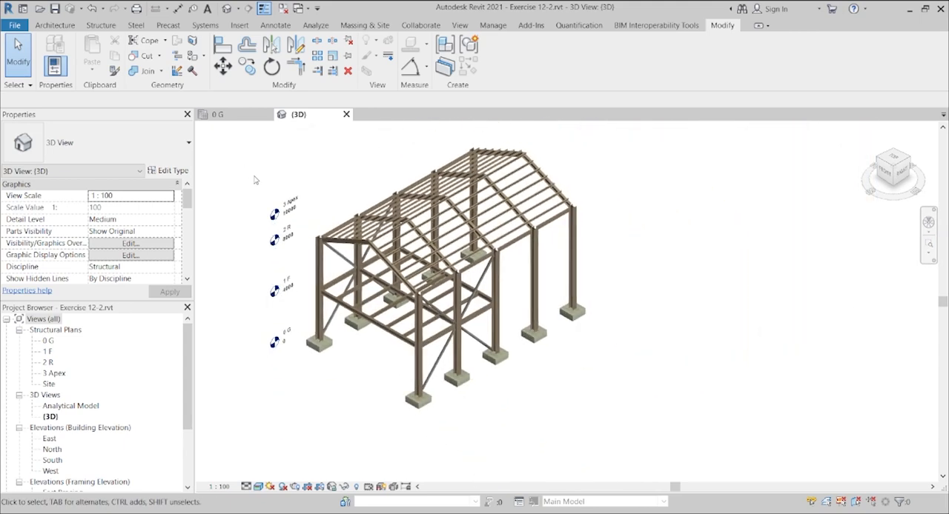
{"action": "scroll", "coordinate": [254, 181], "scroll_direction": "up", "scroll_amount": 2}
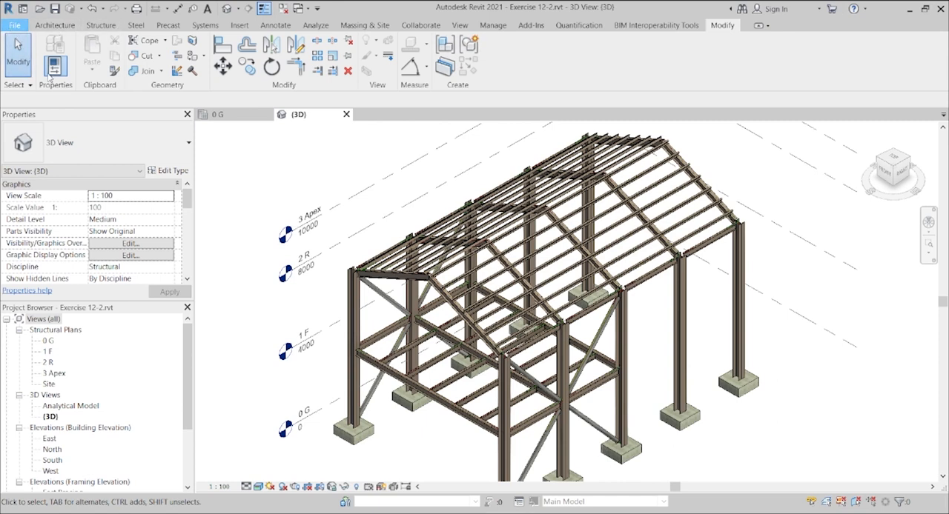
Step: Save the new structural project as Steel Struct- Excercise 12.1
{"action": "key", "text": "ctrl+s"}
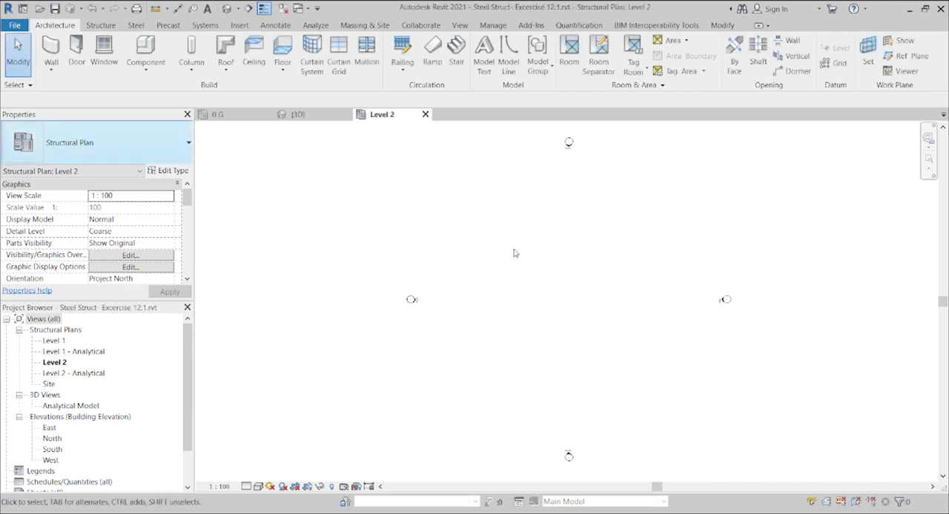
Step: Return to the Exercise 12-2 model and examine the grid layout and spacings in its 0 G structural plan
{"action": "left_click", "coordinate": [309, 116]}
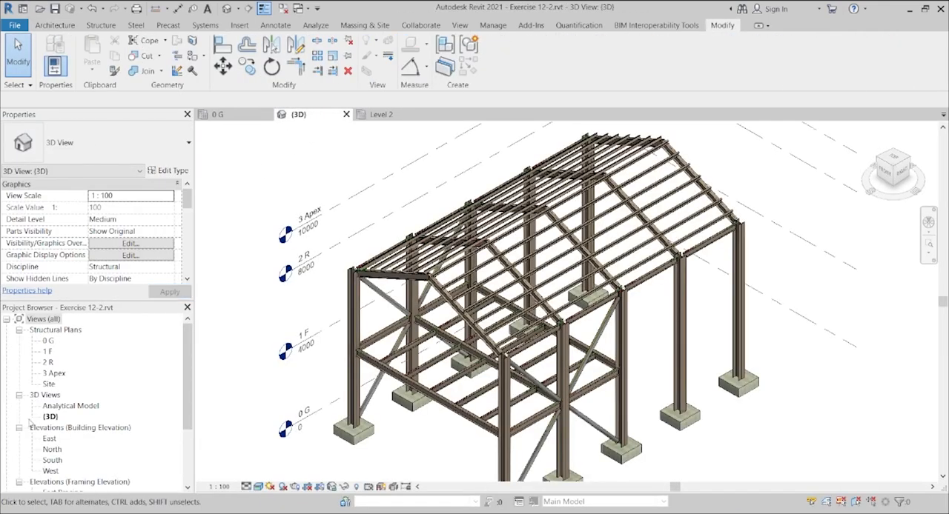
{"action": "double_click", "coordinate": [47, 342]}
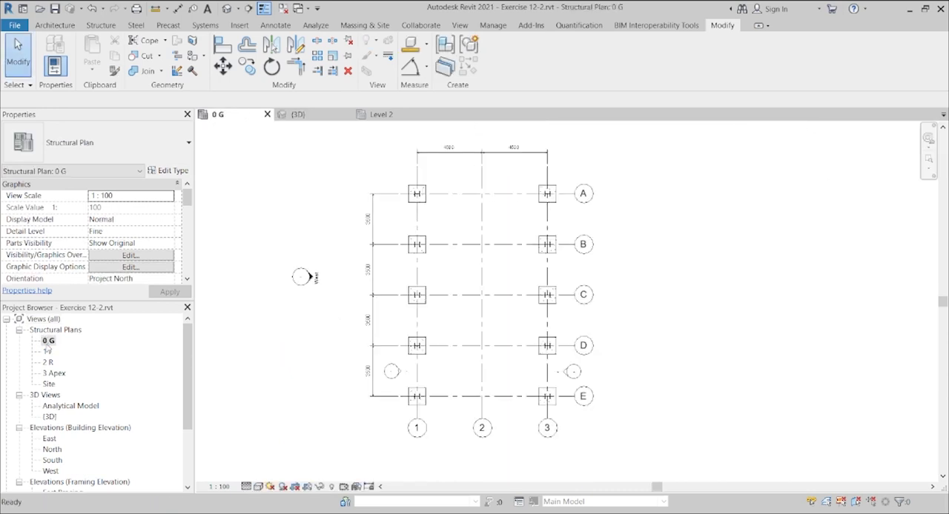
{"action": "scroll", "coordinate": [437, 325], "scroll_direction": "up", "scroll_amount": 2}
{"action": "scroll", "coordinate": [438, 325], "scroll_direction": "down", "scroll_amount": 3}
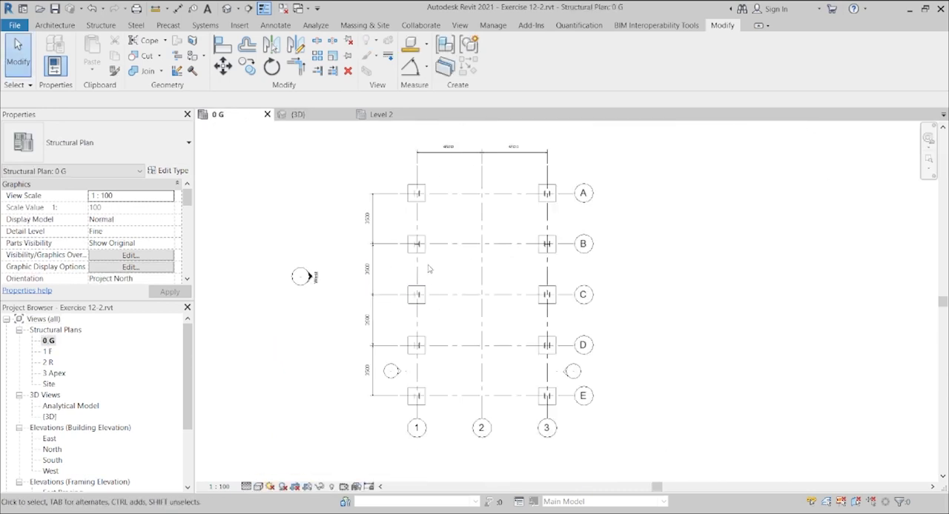
{"action": "scroll", "coordinate": [449, 156], "scroll_direction": "up", "scroll_amount": 1}
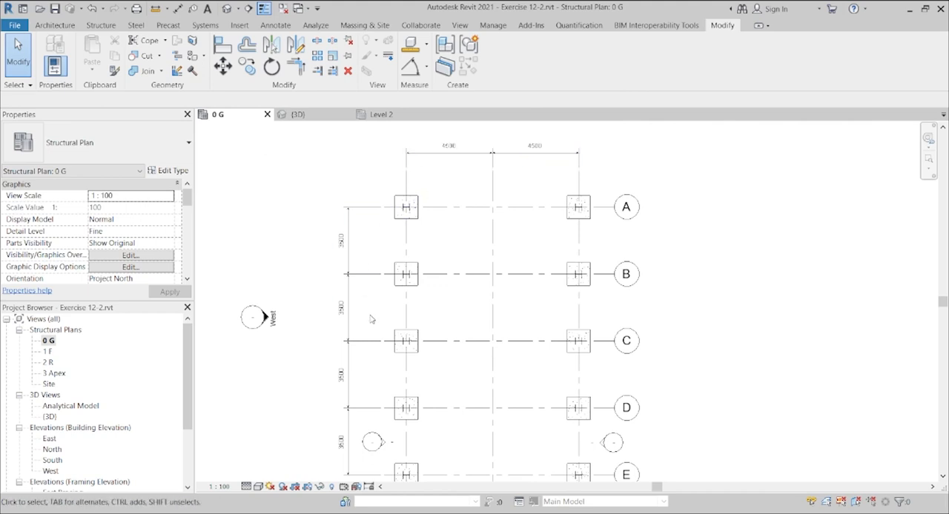
{"action": "scroll", "coordinate": [371, 319], "scroll_direction": "down", "scroll_amount": 1}
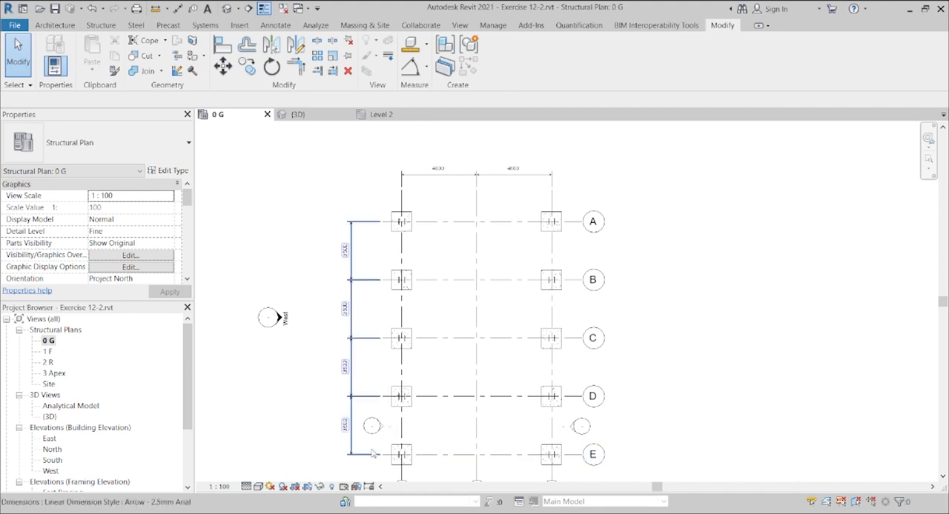
{"action": "scroll", "coordinate": [370, 452], "scroll_direction": "up", "scroll_amount": 1}
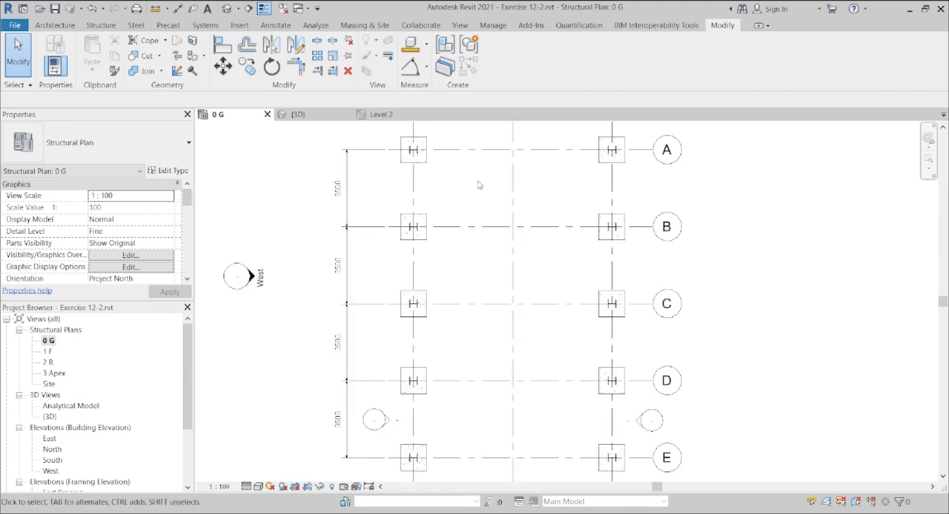
Step: Open the Level 1 structural plan of Steel Struct- Excercise 12.1 and draw a vertical grid line between the elevation markers
{"action": "left_click", "coordinate": [381, 115]}
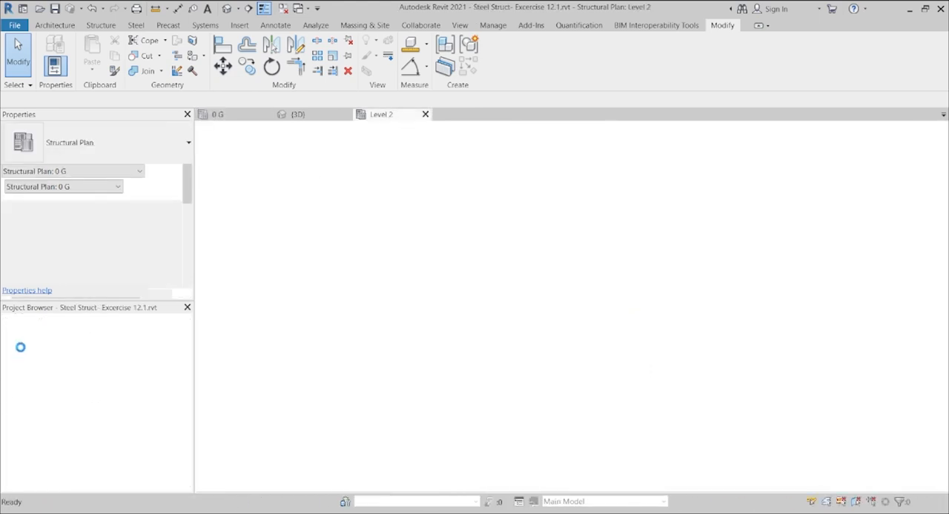
{"action": "double_click", "coordinate": [54, 341]}
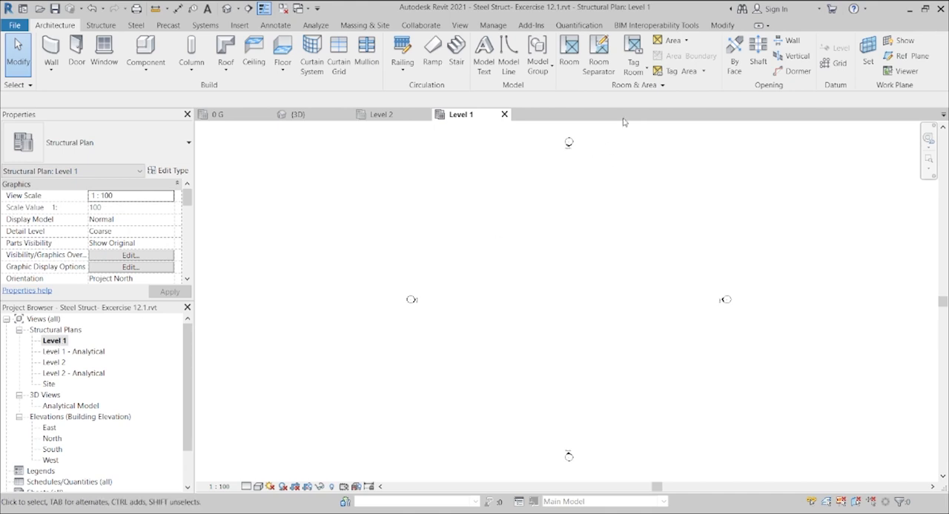
{"action": "left_click", "coordinate": [828, 64]}
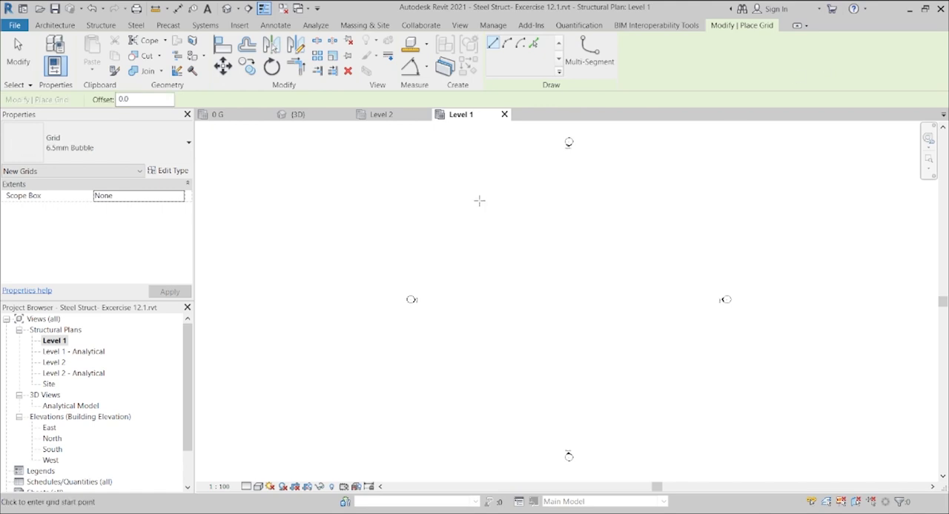
{"action": "left_click", "coordinate": [489, 203]}
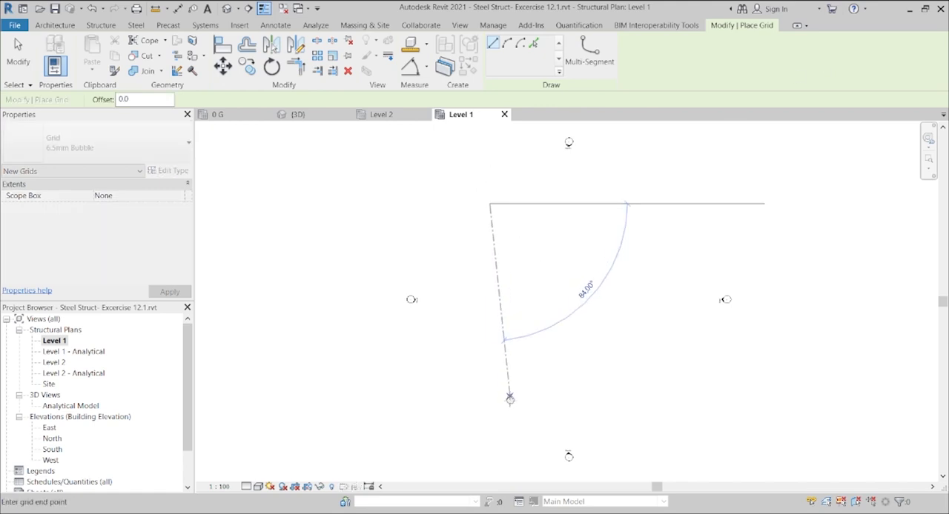
{"action": "left_click", "coordinate": [489, 417]}
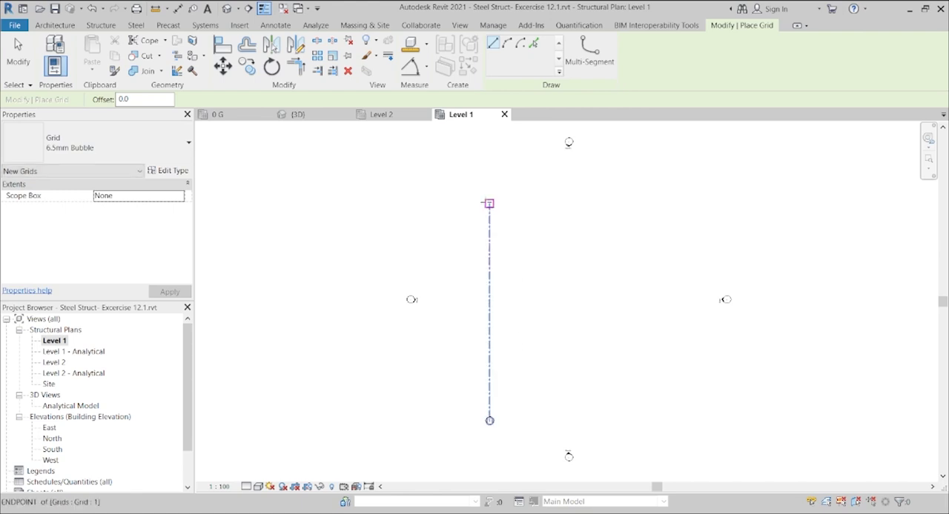
Step: Draw a second vertical grid line 4500 mm to the right of the first, aligned with both its ends
{"action": "left_click", "coordinate": [489, 203]}
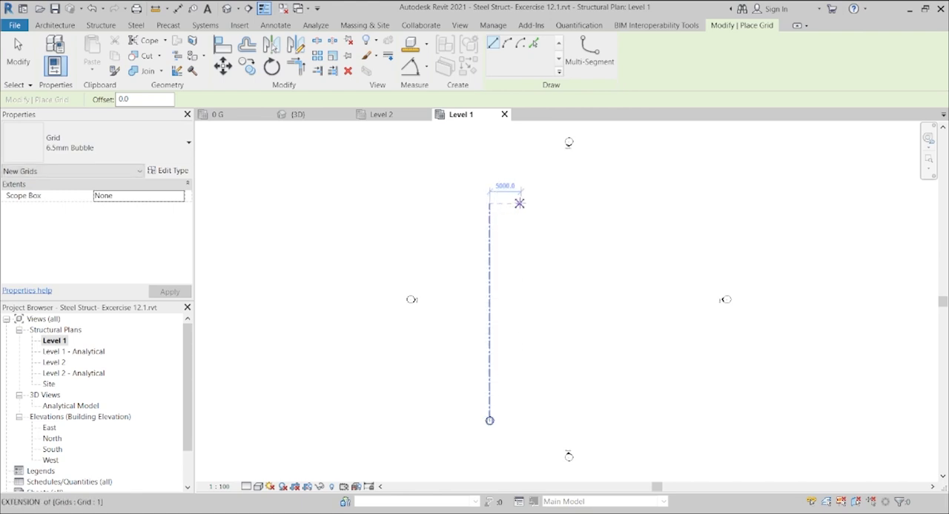
{"action": "type", "text": "45"}
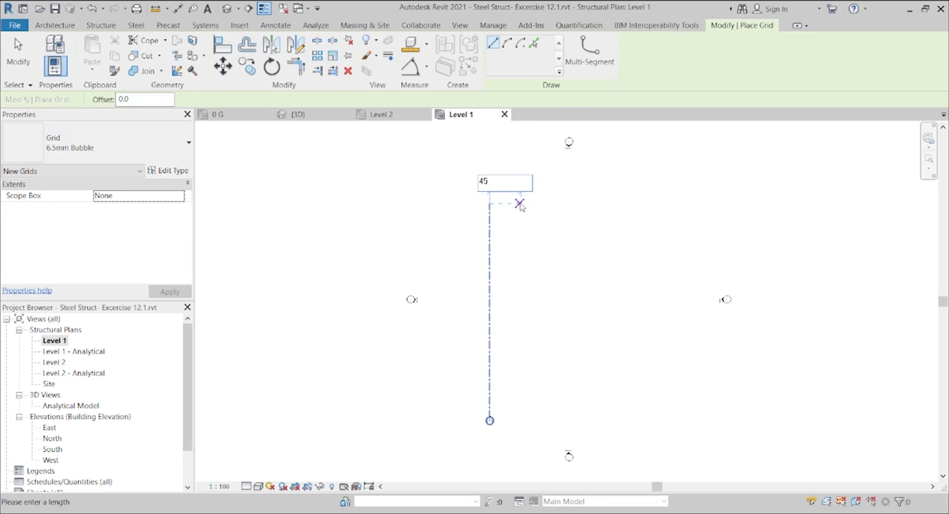
{"action": "type", "text": "00"}
{"action": "key", "text": "Return"}
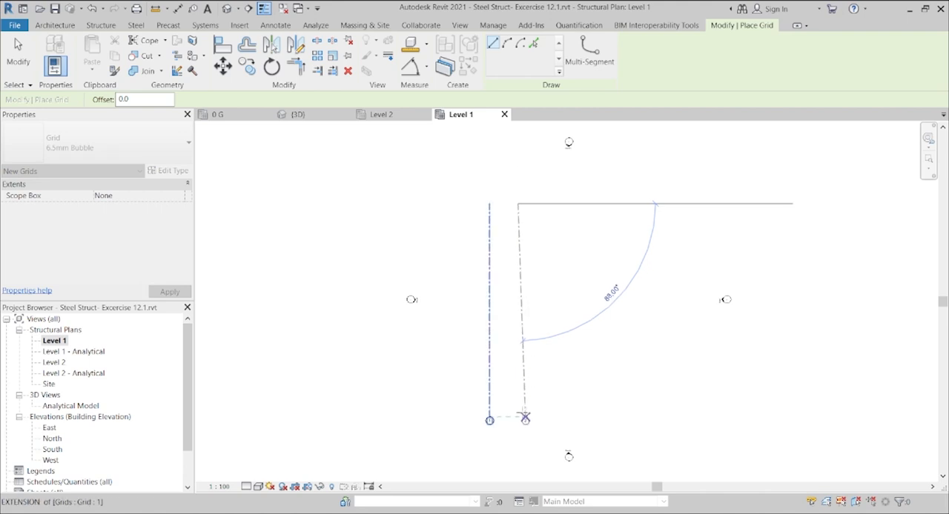
{"action": "left_click", "coordinate": [518, 415]}
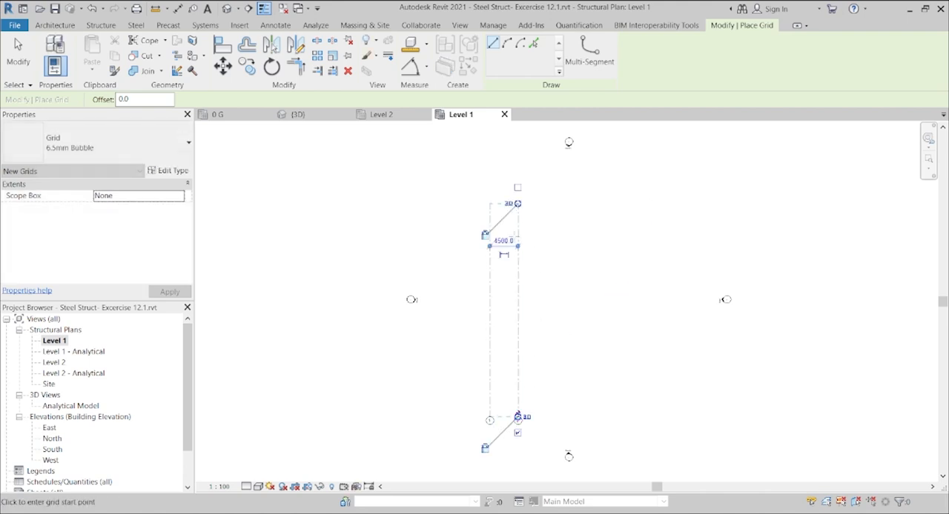
{"action": "right_click", "coordinate": [545, 218]}
{"action": "left_click", "coordinate": [560, 231]}
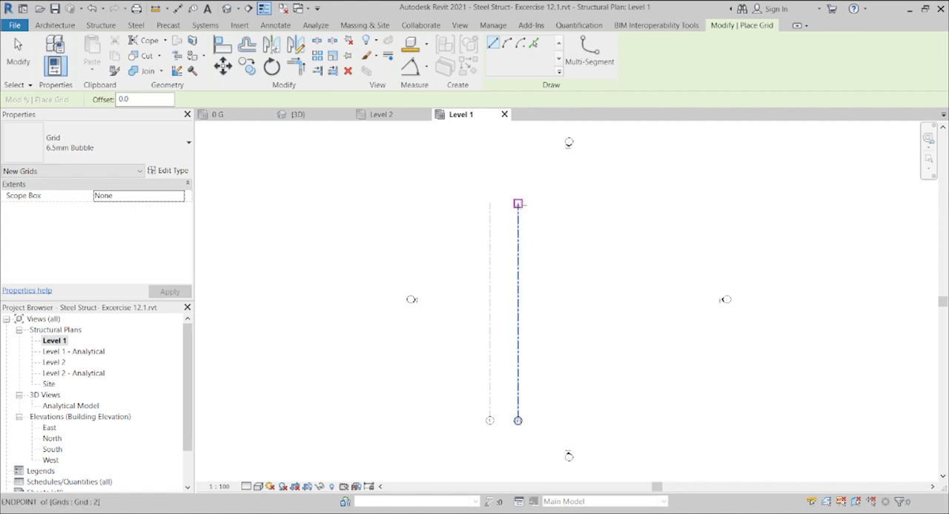
{"action": "key", "text": "Escape"}
{"action": "key", "text": "Escape"}
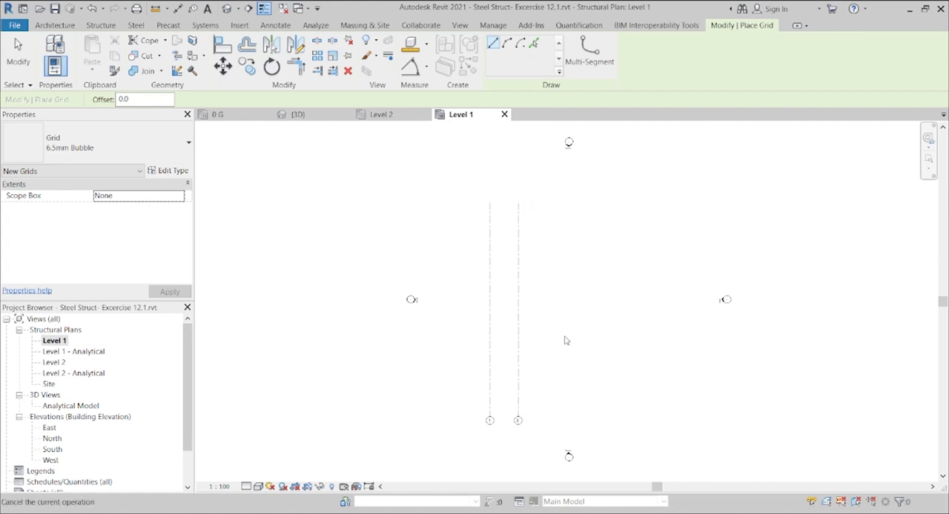
Step: Draw a third vertical grid line 4500 mm to the right of grid 2, aligned with both ends of the existing grids
{"action": "scroll", "coordinate": [556, 324], "scroll_direction": "up", "scroll_amount": 2}
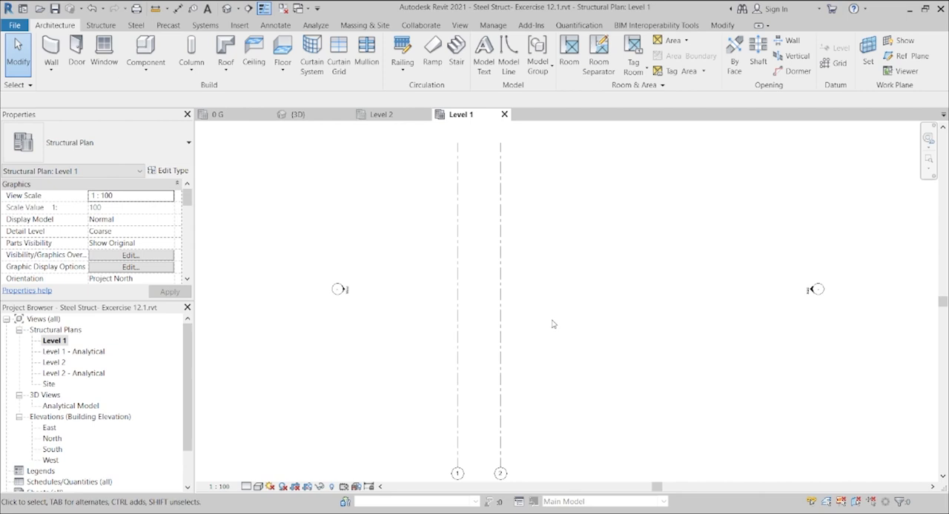
{"action": "left_click", "coordinate": [500, 327]}
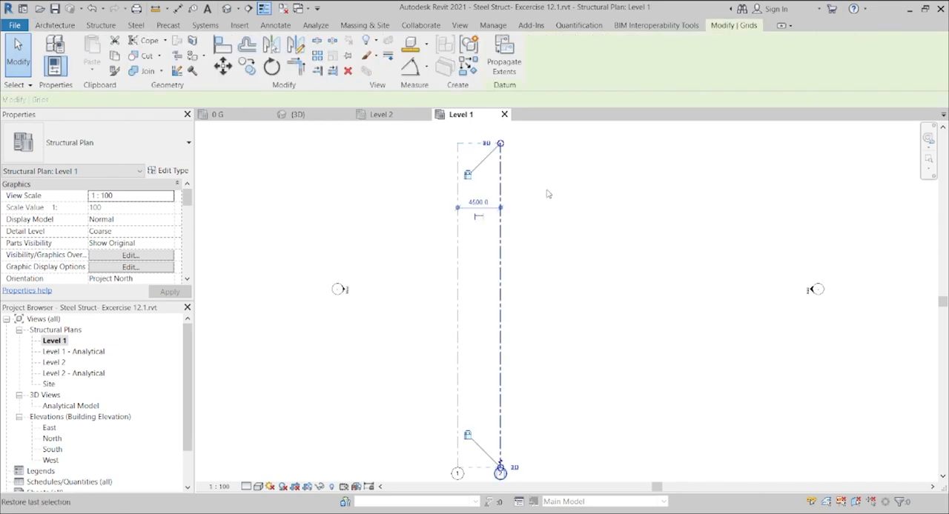
{"action": "key", "text": "g"}
{"action": "key", "text": "r"}
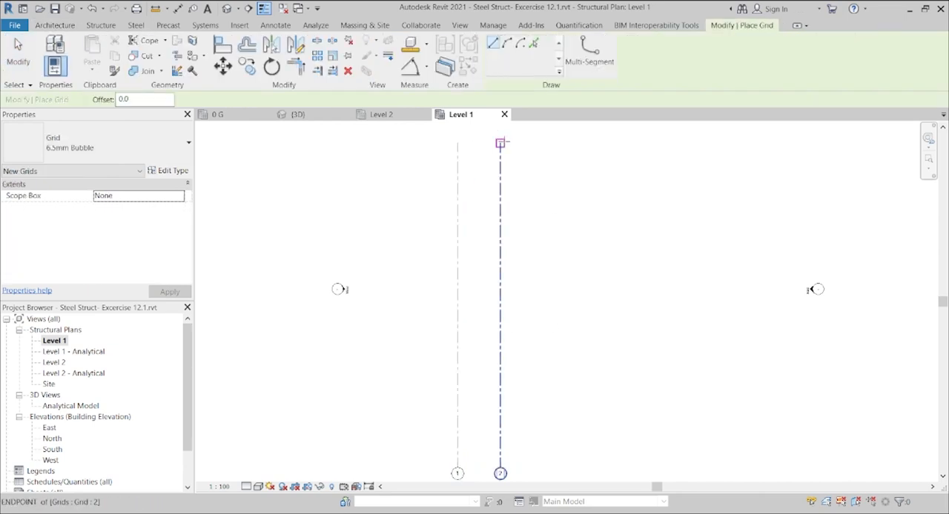
{"action": "left_click", "coordinate": [500, 143]}
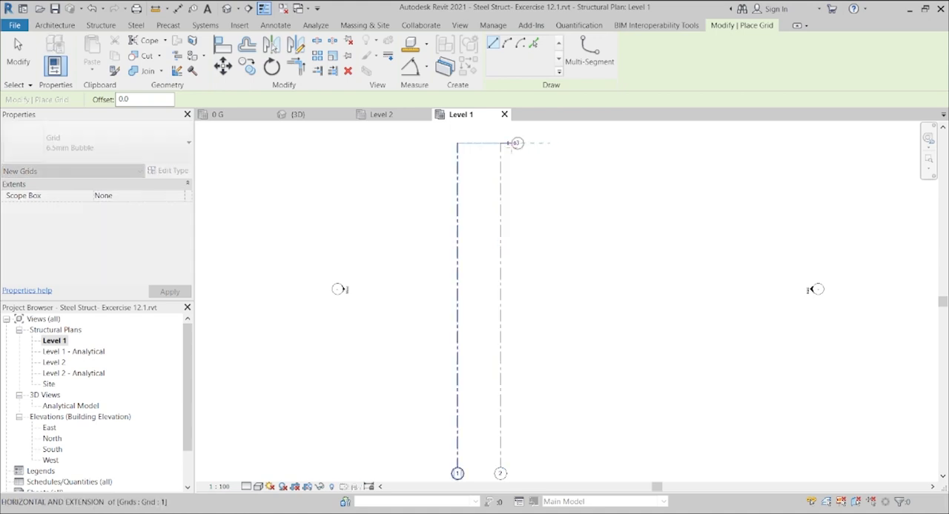
{"action": "key", "text": "Escape"}
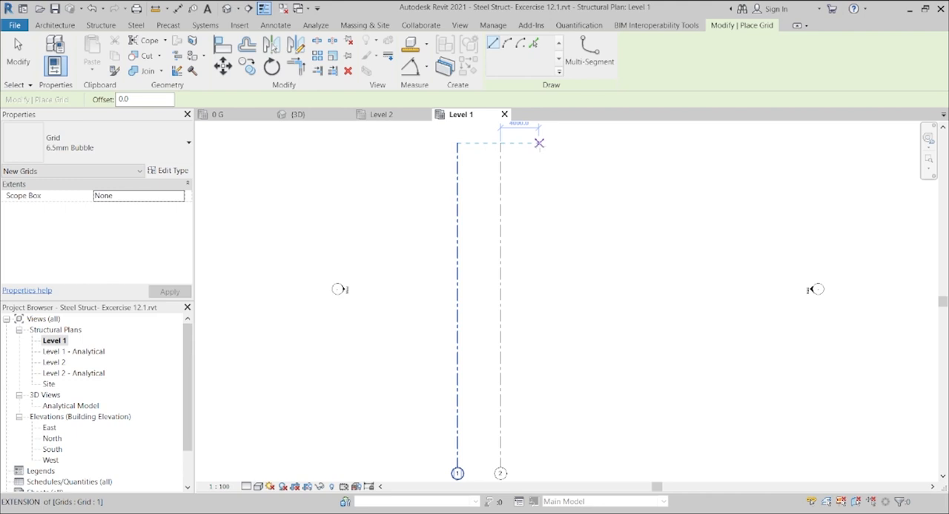
{"action": "type", "text": "4"}
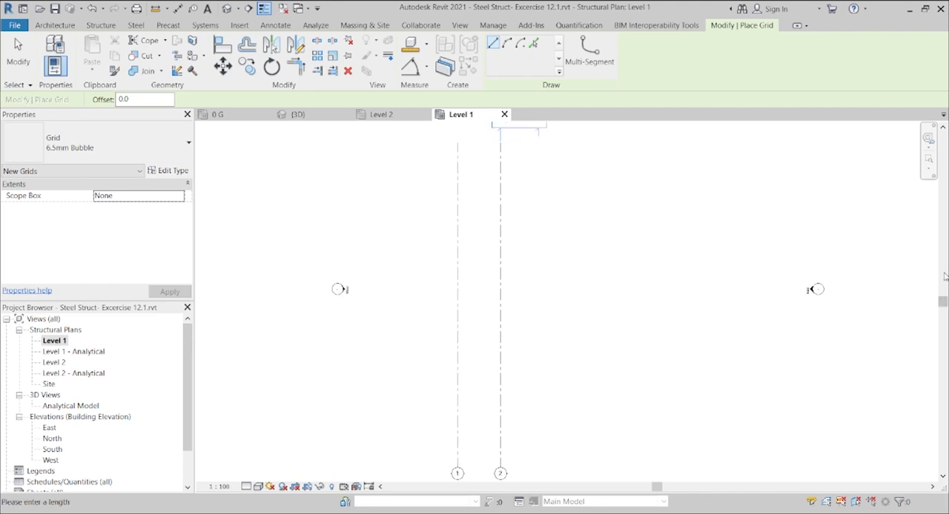
{"action": "left_click_drag", "start_coordinate": [940, 303], "coordinate": [942, 283]}
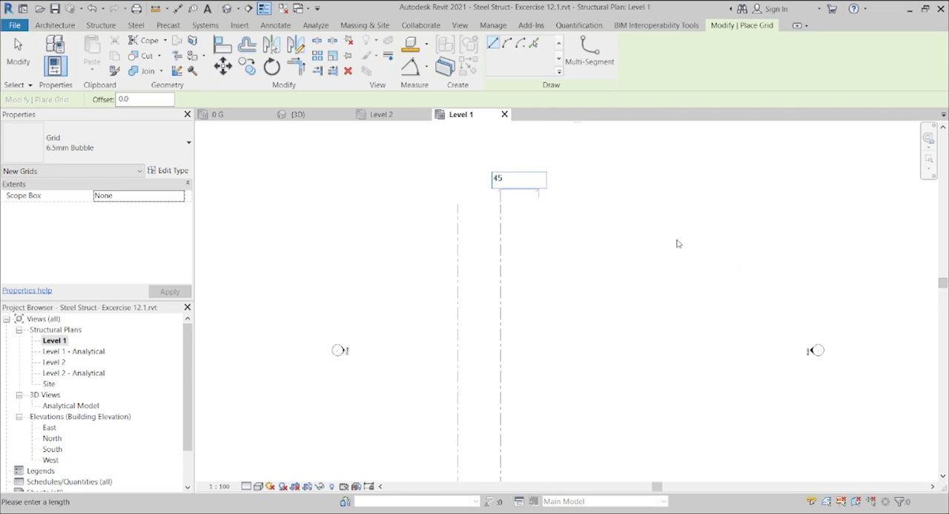
{"action": "key", "text": "Return"}
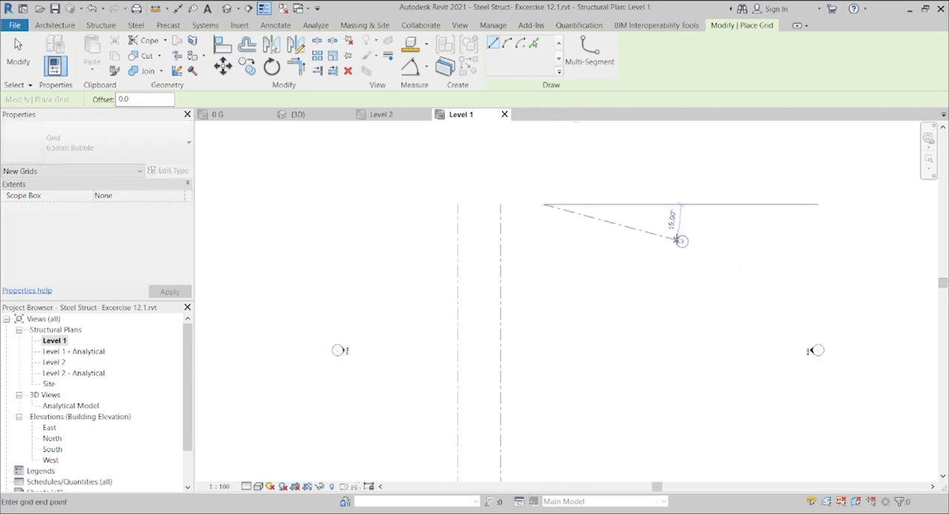
{"action": "scroll", "coordinate": [571, 415], "scroll_direction": "down", "scroll_amount": 2}
{"action": "scroll", "coordinate": [571, 415], "scroll_direction": "down", "scroll_amount": 1}
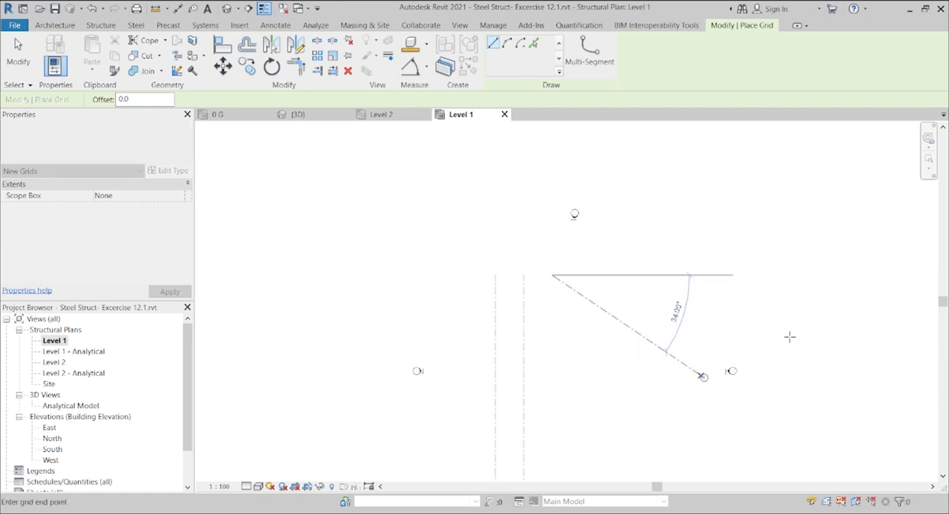
{"action": "left_click_drag", "start_coordinate": [942, 304], "coordinate": [930, 346]}
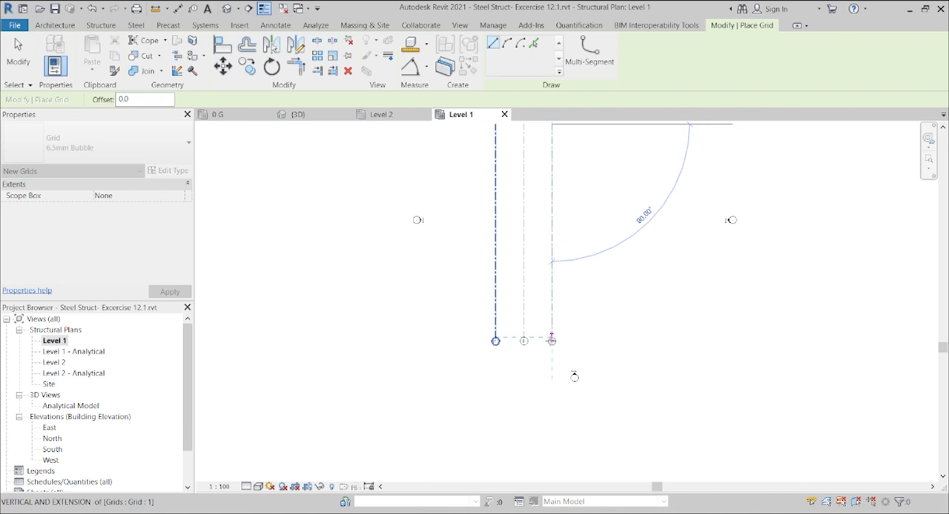
{"action": "left_click", "coordinate": [552, 340]}
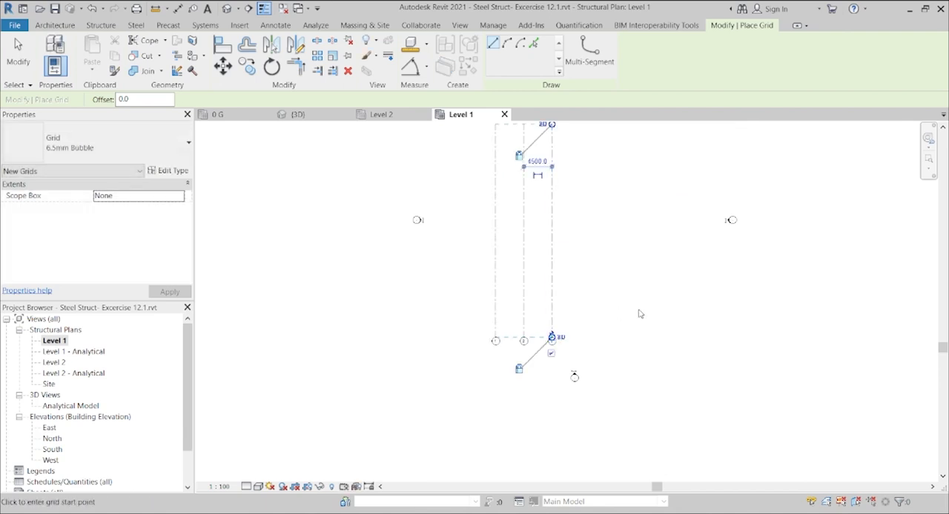
Step: Draw a horizontal grid line across the three vertical grids, just below their upper ends
{"action": "left_click_drag", "start_coordinate": [942, 348], "coordinate": [942, 316]}
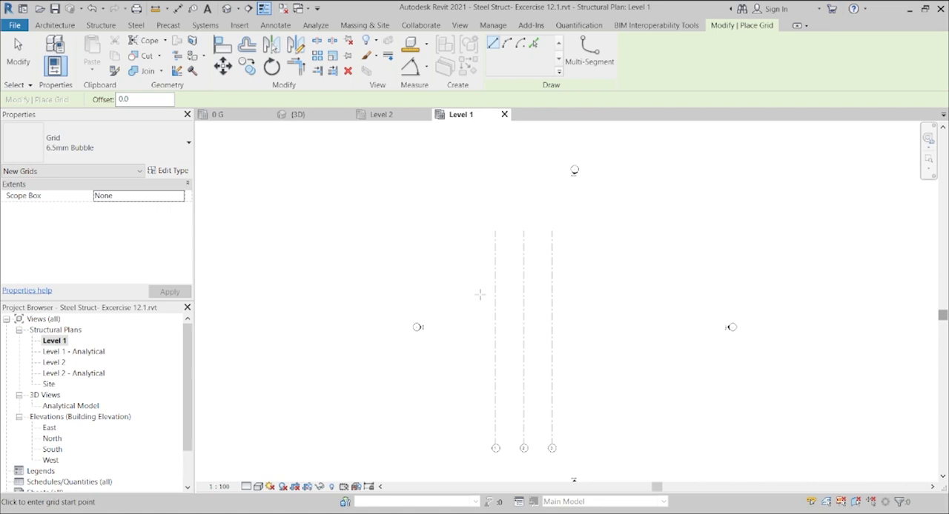
{"action": "left_click", "coordinate": [464, 252]}
{"action": "left_click", "coordinate": [582, 252]}
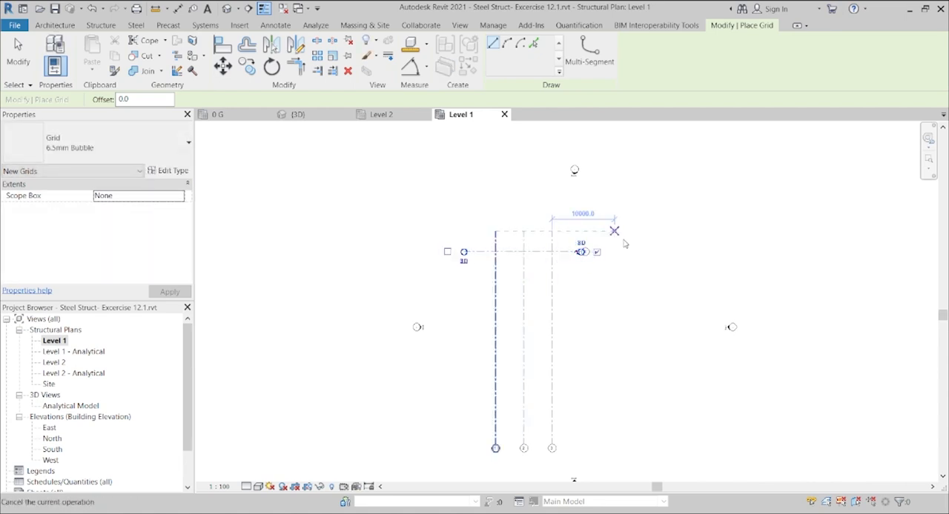
{"action": "key", "text": "Escape"}
{"action": "key", "text": "Escape"}
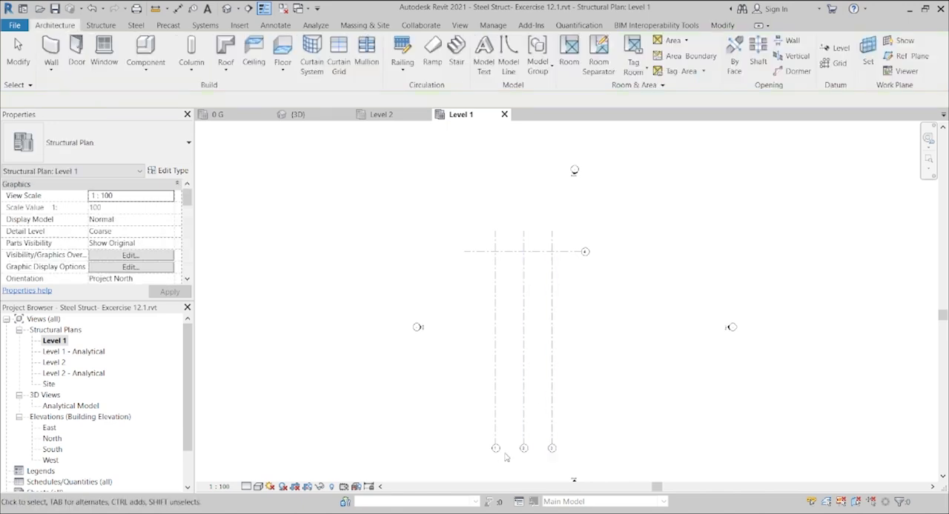
Step: Rename the horizontal grid line to A
{"action": "scroll", "coordinate": [494, 447], "scroll_direction": "up", "scroll_amount": 1}
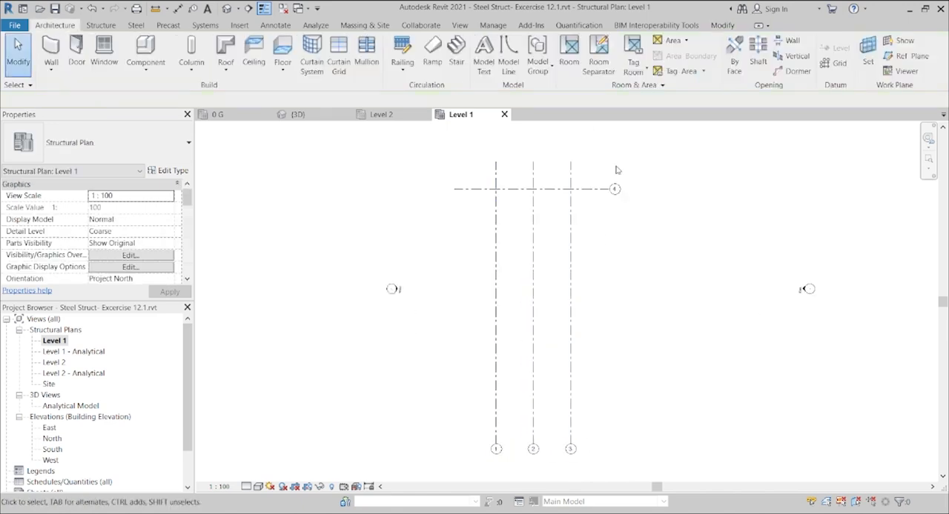
{"action": "scroll", "coordinate": [610, 198], "scroll_direction": "down", "scroll_amount": 1}
{"action": "scroll", "coordinate": [614, 196], "scroll_direction": "up", "scroll_amount": 1}
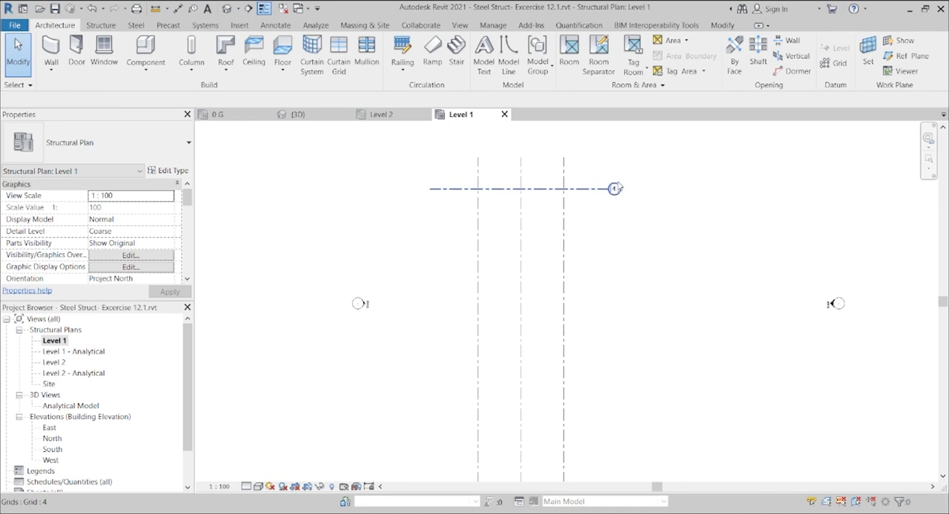
{"action": "left_click", "coordinate": [615, 192]}
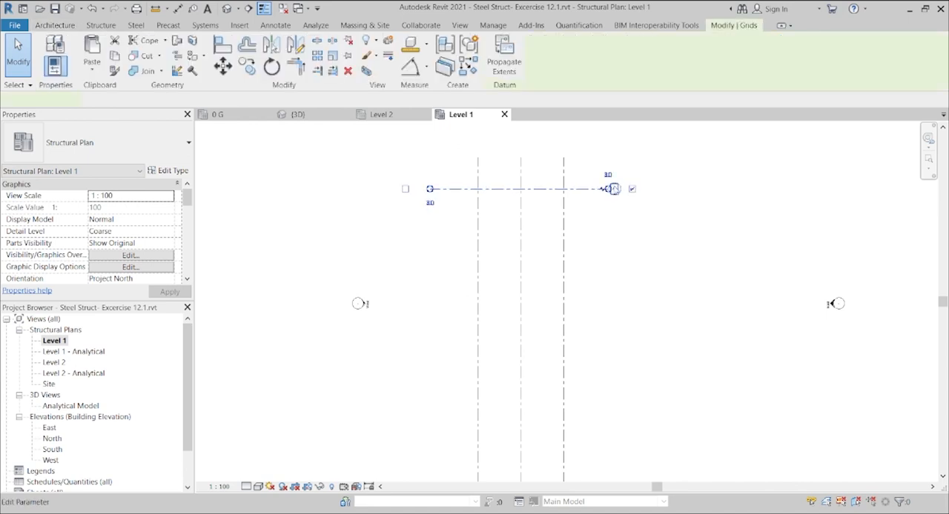
{"action": "left_click", "coordinate": [614, 190]}
{"action": "type", "text": "A"}
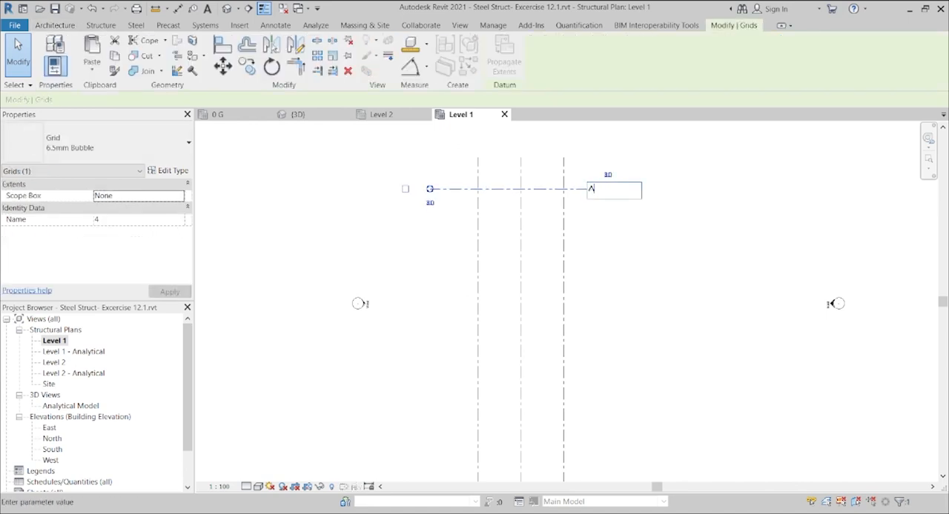
{"action": "left_click", "coordinate": [623, 230]}
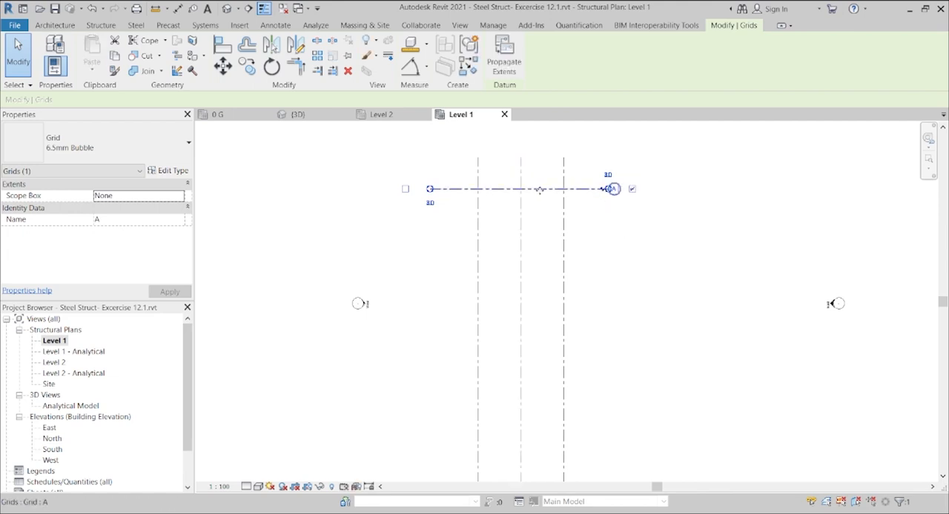
Step: Add four horizontal grids below grid A with Pick Lines, each offset 3500 mm from the previous one, to make grids B to E
{"action": "key", "text": "g"}
{"action": "key", "text": "r"}
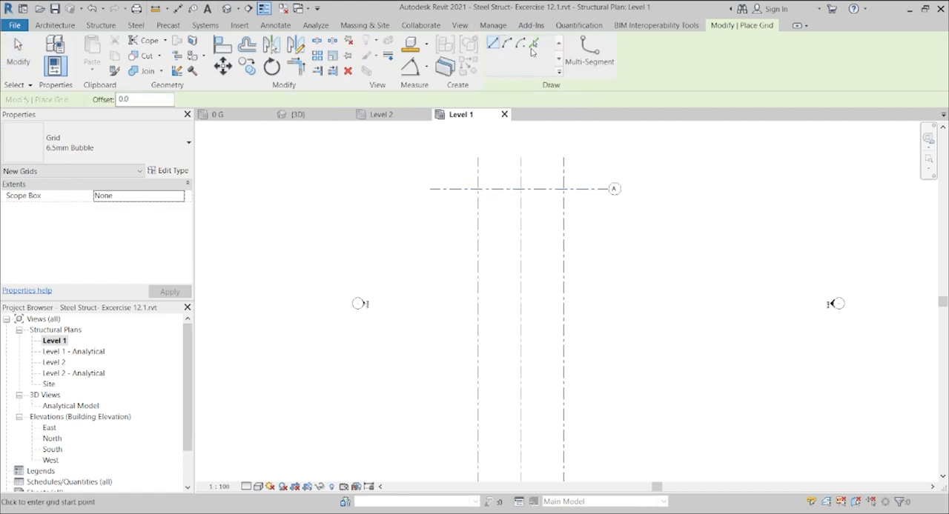
{"action": "left_click", "coordinate": [532, 44]}
{"action": "left_click_drag", "start_coordinate": [143, 98], "coordinate": [89, 101]}
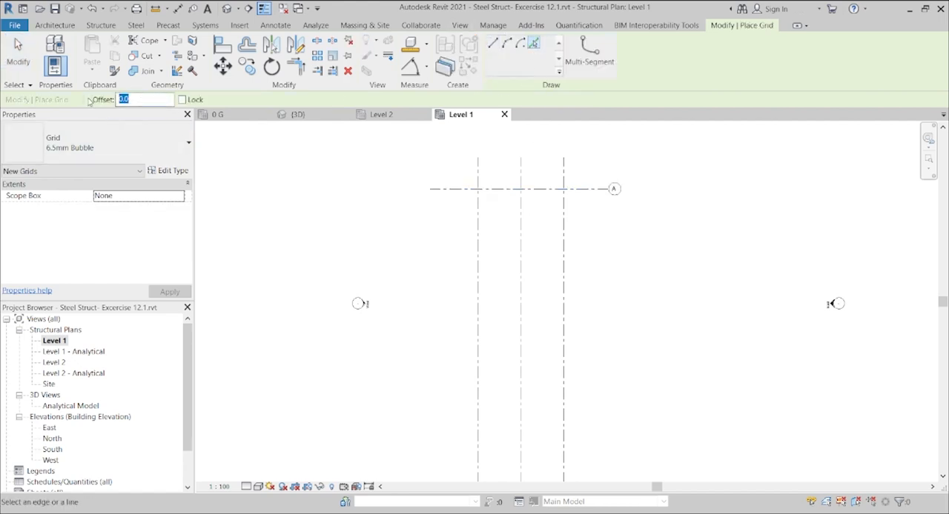
{"action": "type", "text": "35"}
{"action": "key", "text": "Return"}
{"action": "left_click", "coordinate": [503, 196]}
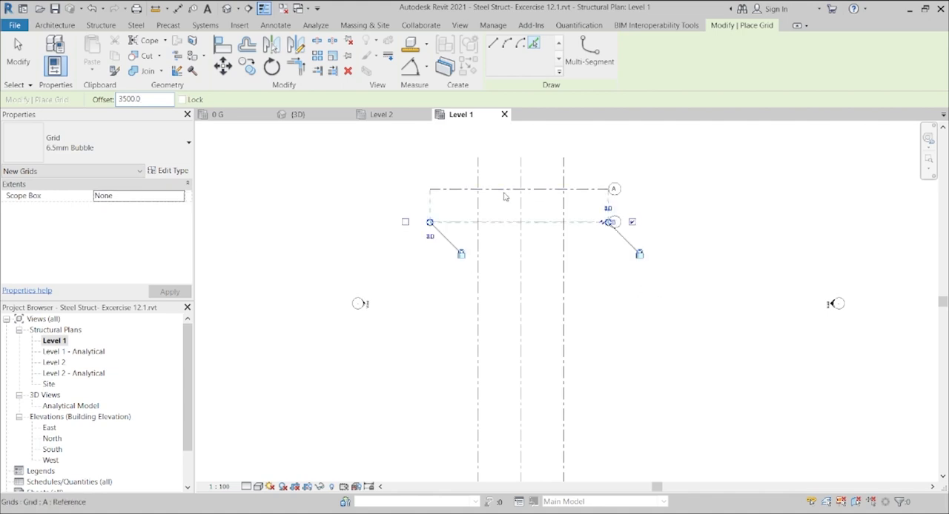
{"action": "left_click", "coordinate": [504, 228]}
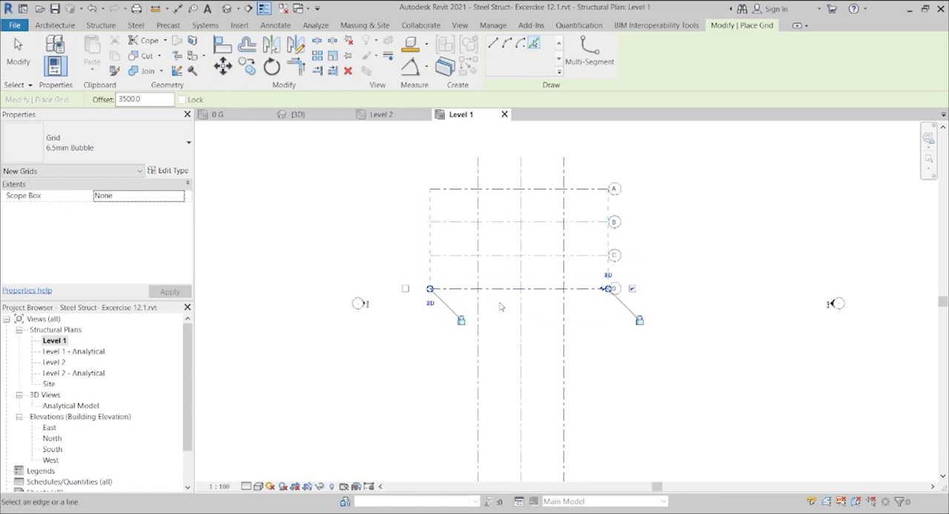
{"action": "left_click", "coordinate": [496, 293]}
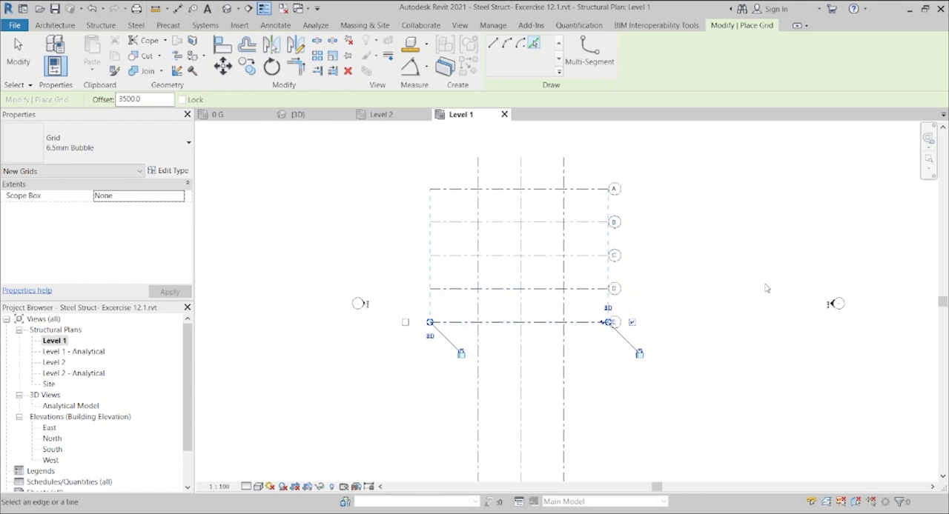
{"action": "right_click", "coordinate": [724, 269]}
{"action": "left_click", "coordinate": [739, 279]}
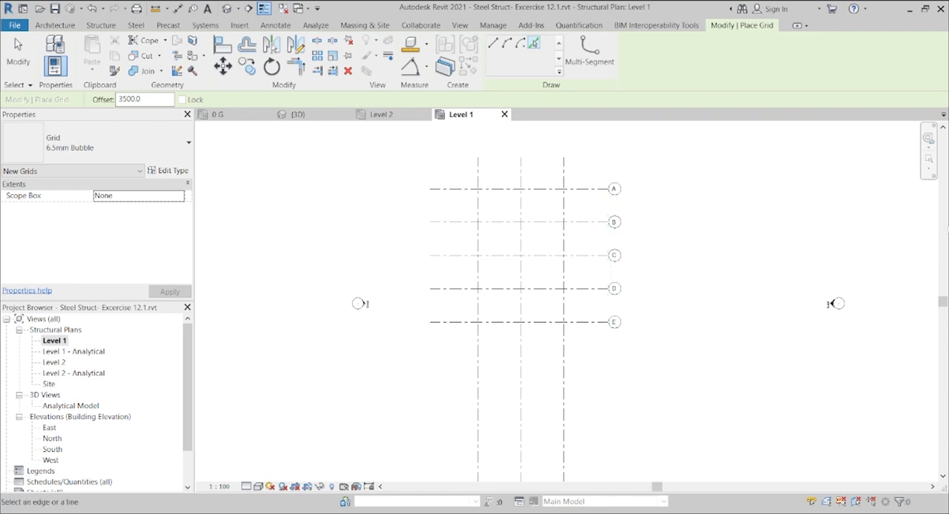
{"action": "left_click_drag", "start_coordinate": [942, 302], "coordinate": [942, 328]}
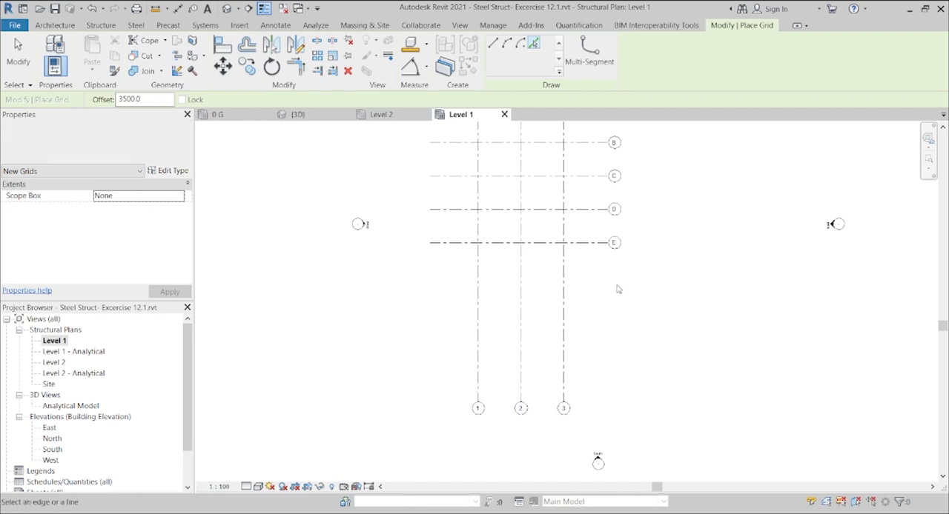
{"action": "key", "text": "Escape"}
{"action": "key", "text": "Escape"}
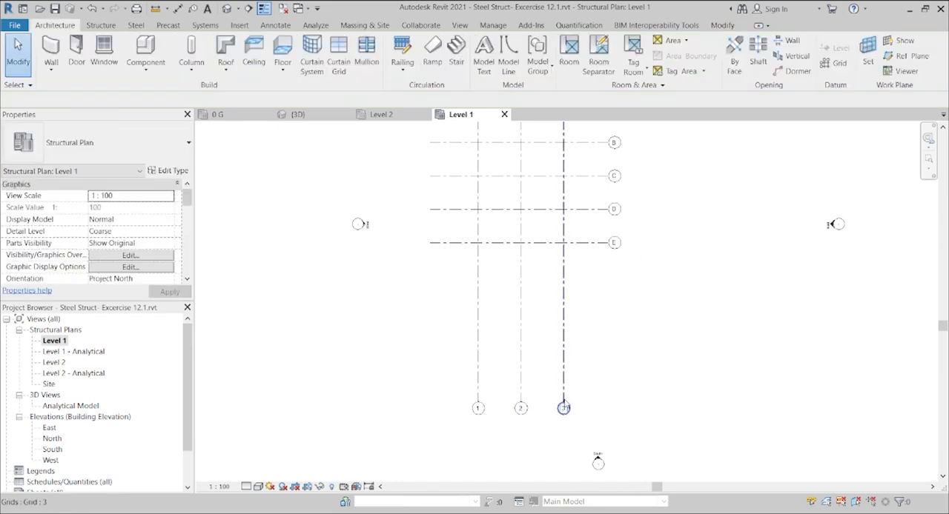
Step: Shorten vertical grids 1 to 3 so their bubbles sit just below grid E, and straighten the elbow at grid 3's bubble
{"action": "left_click", "coordinate": [564, 400]}
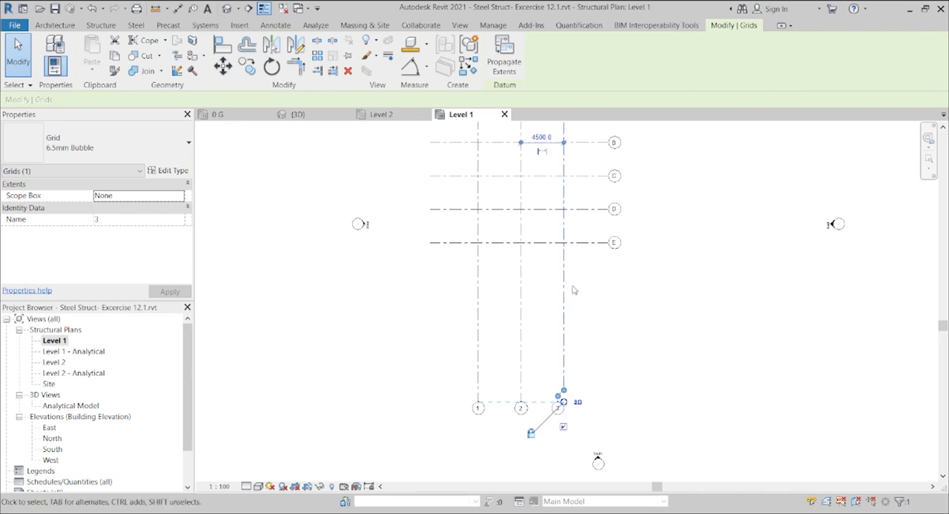
{"action": "key", "text": "Escape"}
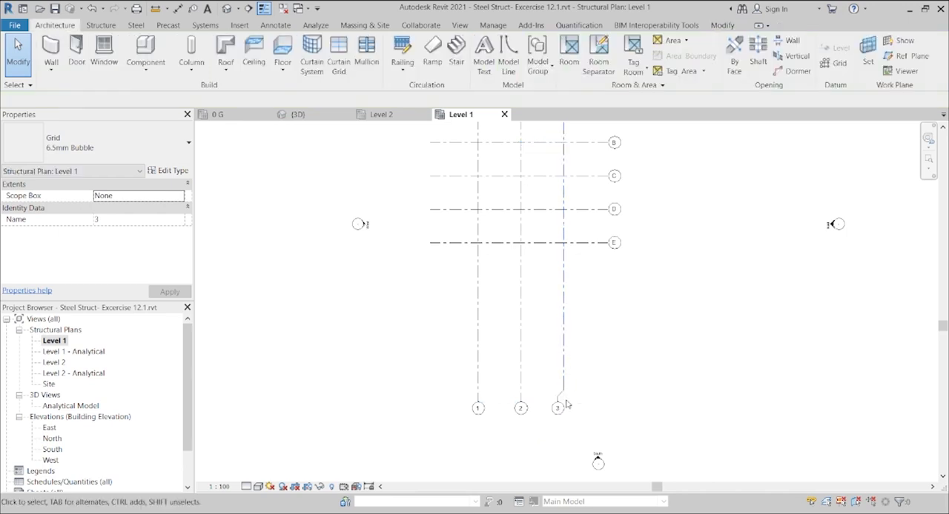
{"action": "left_click", "coordinate": [565, 405]}
{"action": "left_click_drag", "start_coordinate": [563, 402], "coordinate": [562, 266]}
{"action": "left_click", "coordinate": [611, 318]}
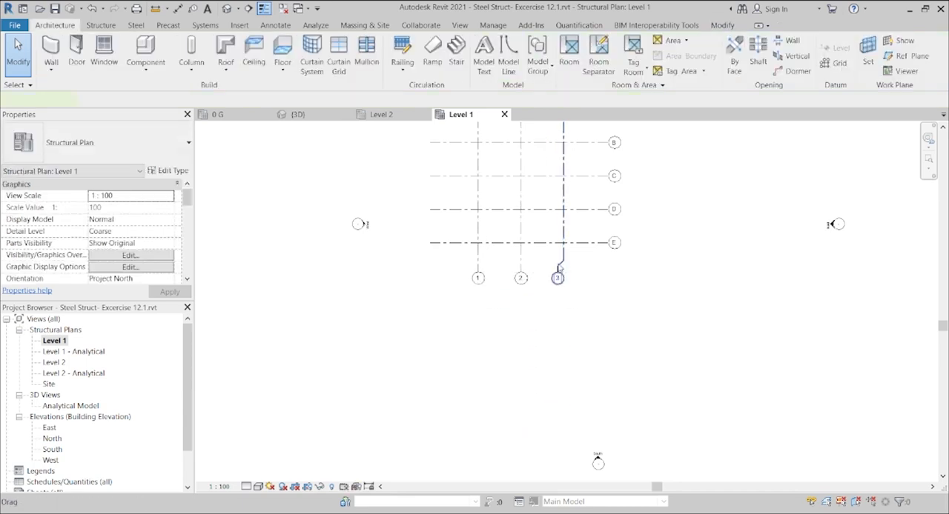
{"action": "left_click", "coordinate": [558, 269]}
{"action": "left_click_drag", "start_coordinate": [558, 269], "coordinate": [563, 271]}
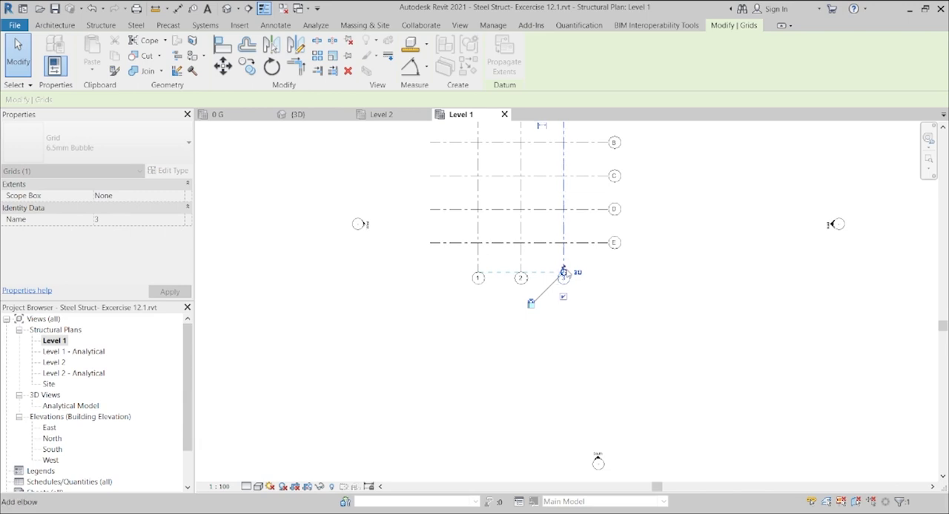
{"action": "left_click", "coordinate": [609, 316]}
Step: Shorten horizontal grids A to E together at both ends so they extend only slightly beyond grids 1 and 3
{"action": "left_click_drag", "start_coordinate": [941, 331], "coordinate": [941, 291]}
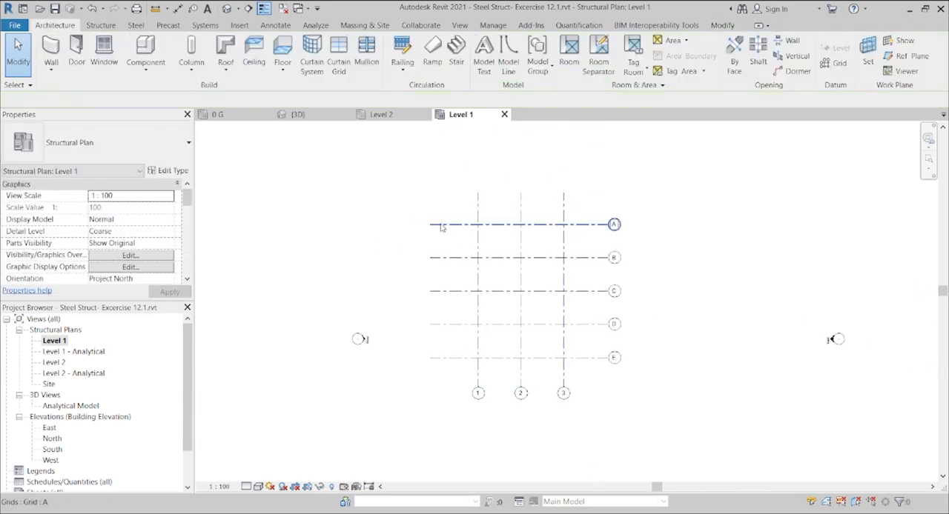
{"action": "left_click", "coordinate": [440, 225]}
{"action": "left_click_drag", "start_coordinate": [444, 224], "coordinate": [445, 225]}
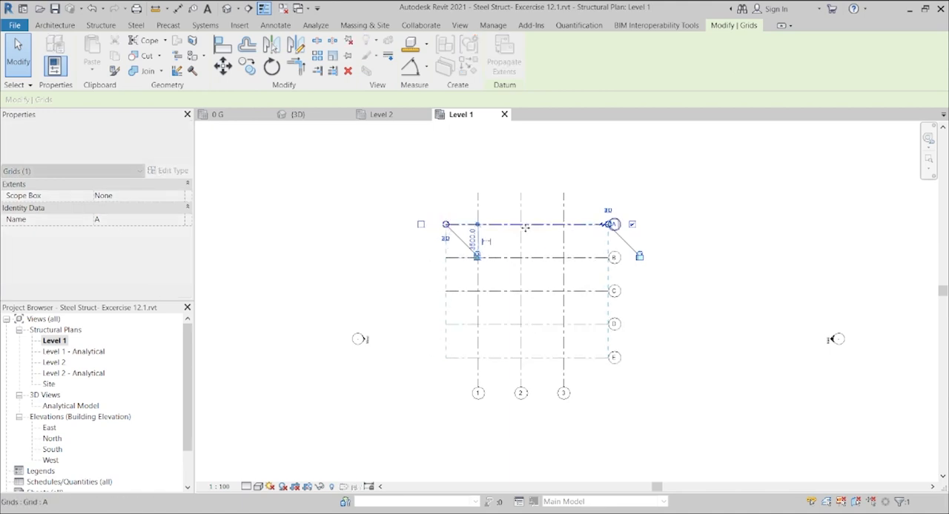
{"action": "left_click", "coordinate": [592, 220]}
{"action": "left_click", "coordinate": [606, 224]}
{"action": "left_click_drag", "start_coordinate": [606, 224], "coordinate": [595, 224]}
{"action": "left_click", "coordinate": [695, 237]}
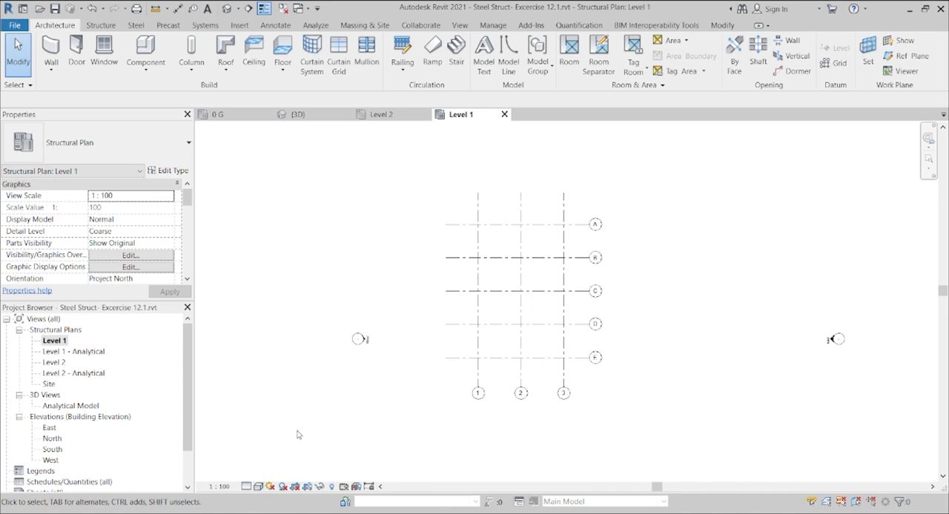
Step: Open the South elevation and extend the lower ends of vertical grids 1 to 3 well below Level 1
{"action": "double_click", "coordinate": [52, 449]}
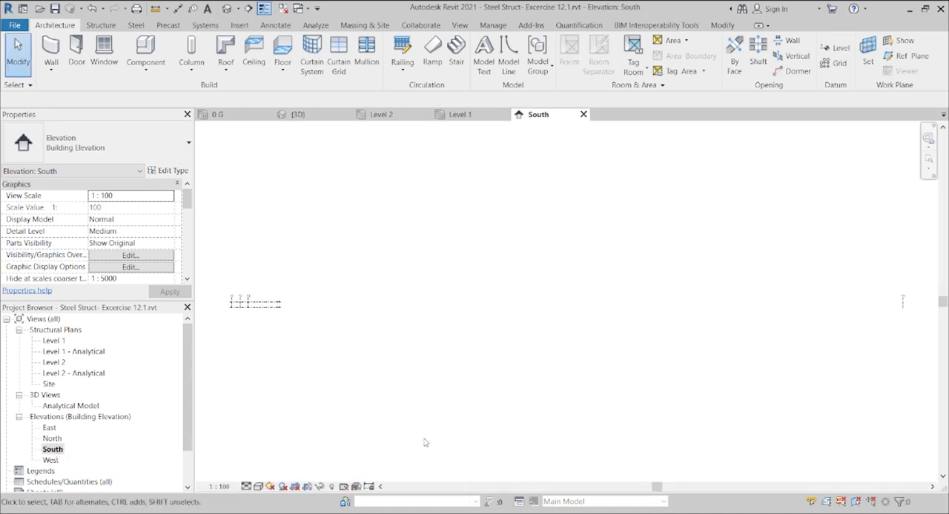
{"action": "scroll", "coordinate": [240, 323], "scroll_direction": "up", "scroll_amount": 4}
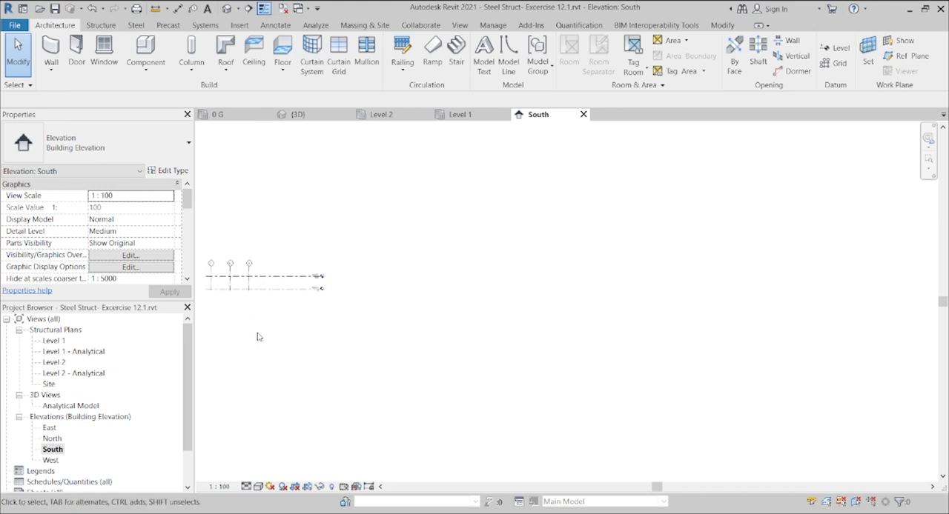
{"action": "left_click_drag", "start_coordinate": [662, 488], "coordinate": [570, 487]}
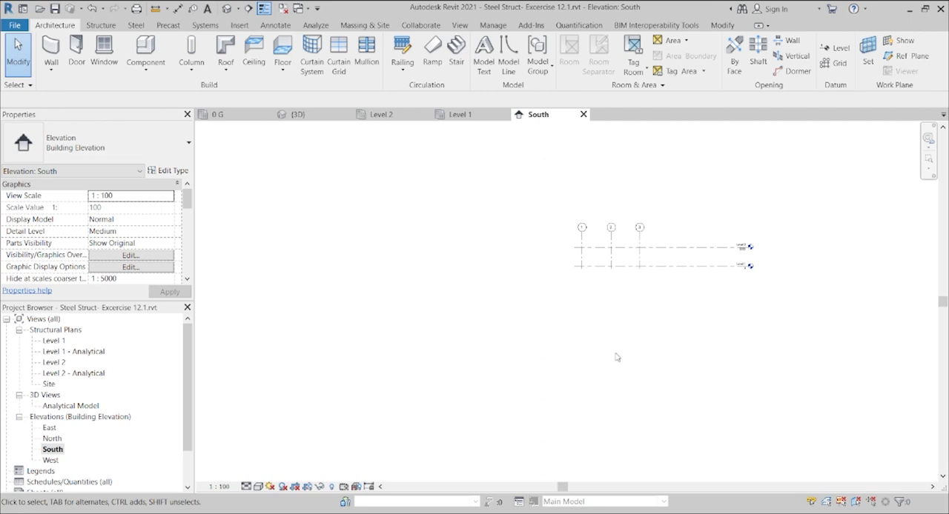
{"action": "left_click", "coordinate": [641, 256]}
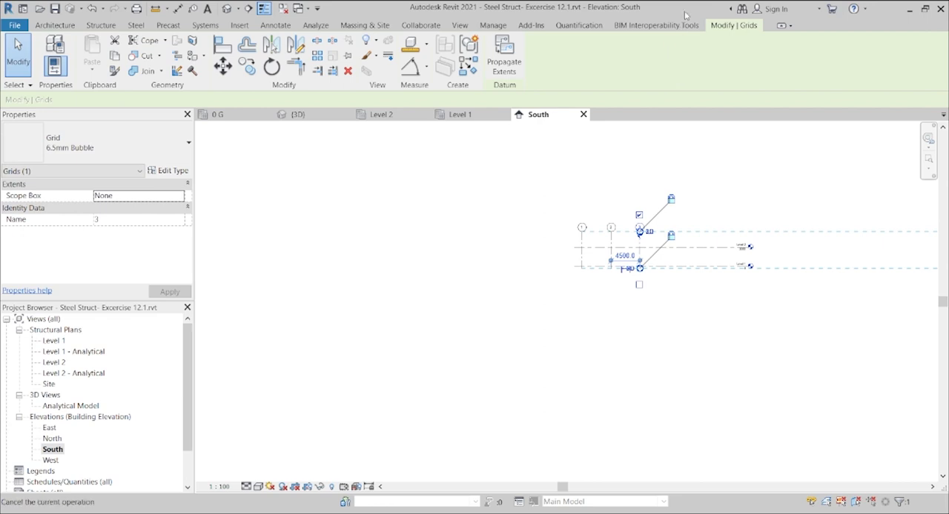
{"action": "key", "text": "Escape"}
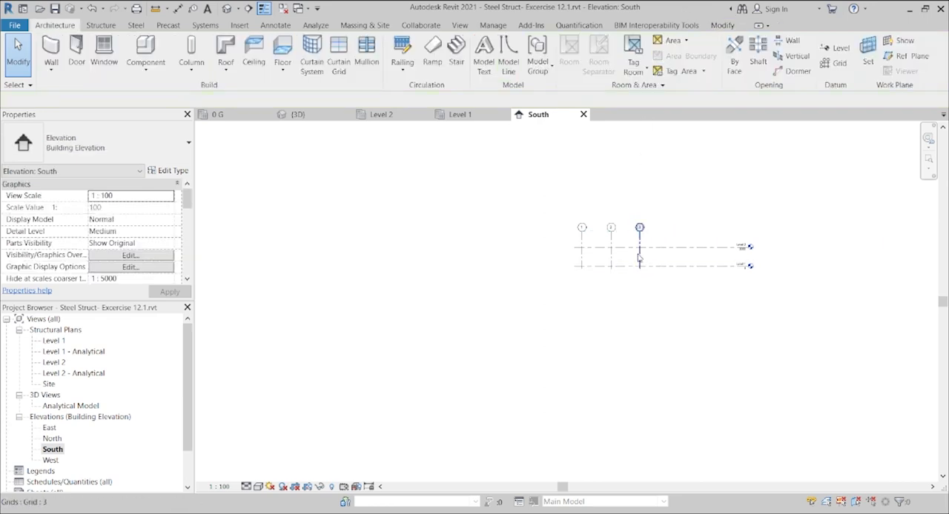
{"action": "left_click", "coordinate": [639, 259]}
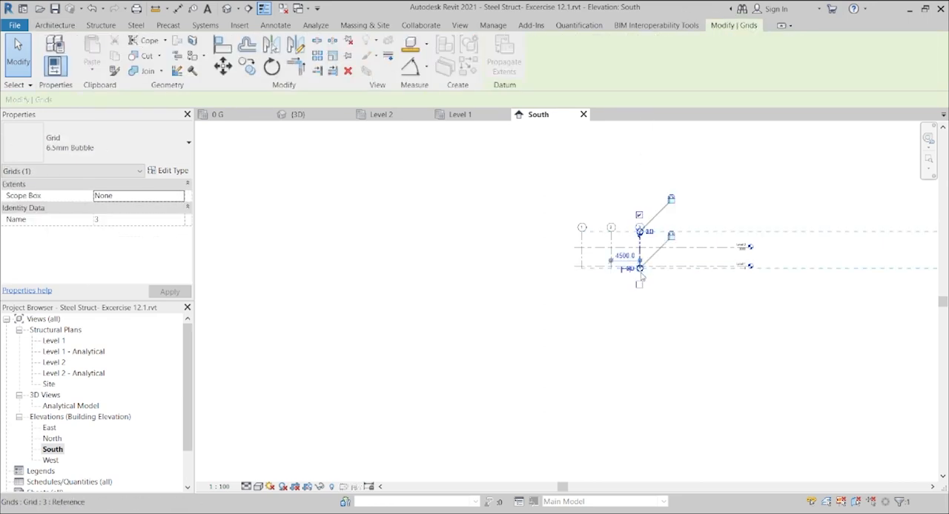
{"action": "scroll", "coordinate": [641, 278], "scroll_direction": "up", "scroll_amount": 5}
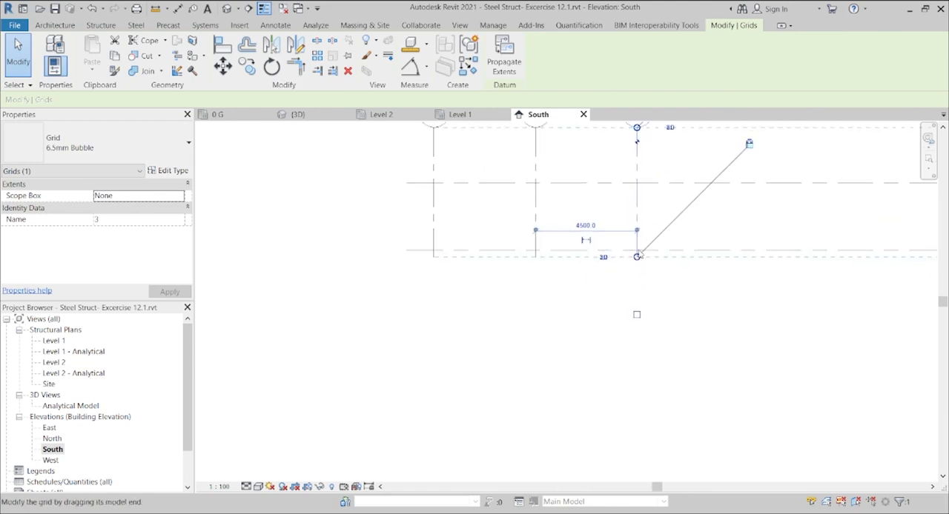
{"action": "left_click_drag", "start_coordinate": [636, 257], "coordinate": [637, 326]}
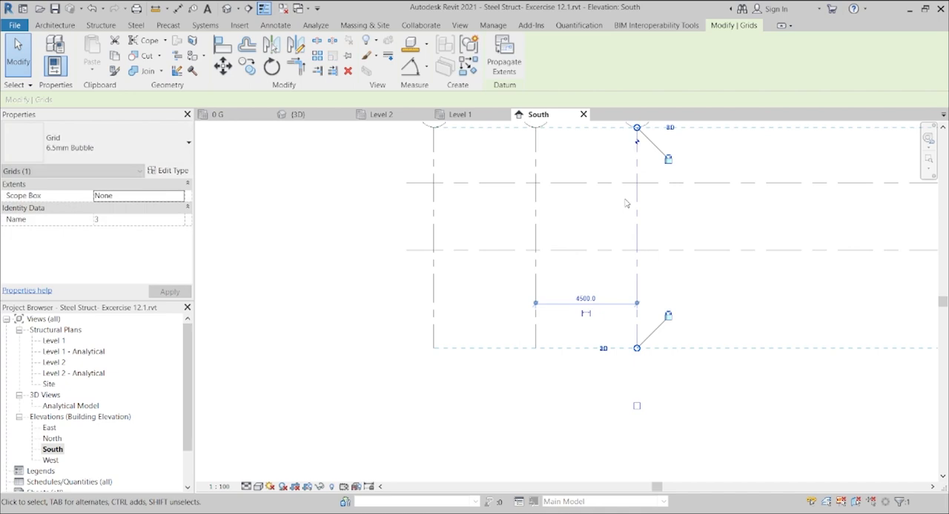
{"action": "left_click", "coordinate": [734, 194]}
Step: Shorten the Level 1 and Level 2 lines together so their level heads sit just beyond grid 3
{"action": "scroll", "coordinate": [700, 235], "scroll_direction": "down", "scroll_amount": 2}
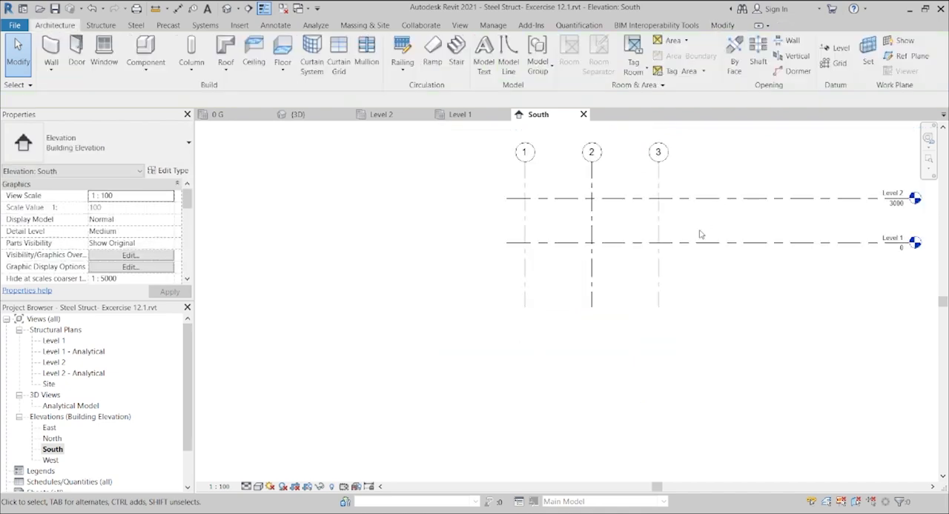
{"action": "left_click", "coordinate": [836, 198]}
{"action": "left_click_drag", "start_coordinate": [910, 202], "coordinate": [718, 198]}
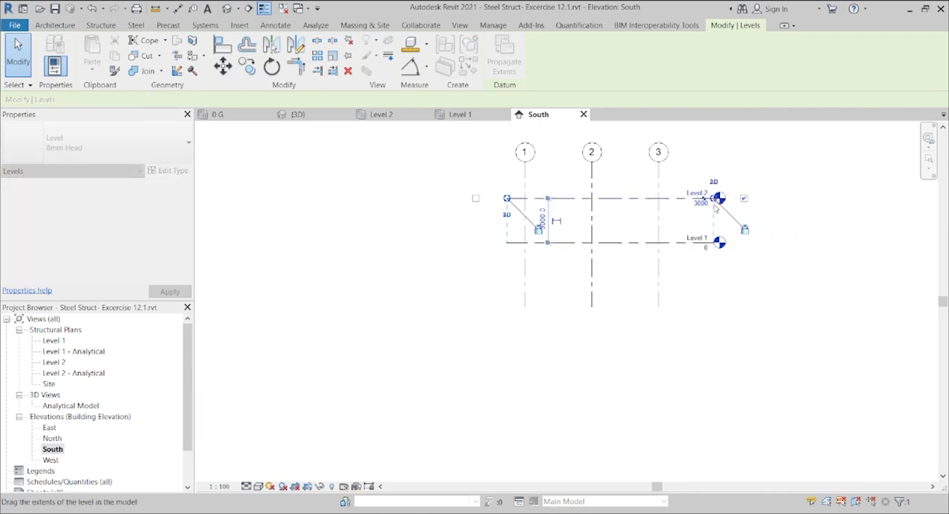
{"action": "left_click", "coordinate": [712, 313]}
Step: Set the elevation of Level 2 to 4000 mm, keeping its level head in line without an elbow
{"action": "scroll", "coordinate": [683, 218], "scroll_direction": "up", "scroll_amount": 2}
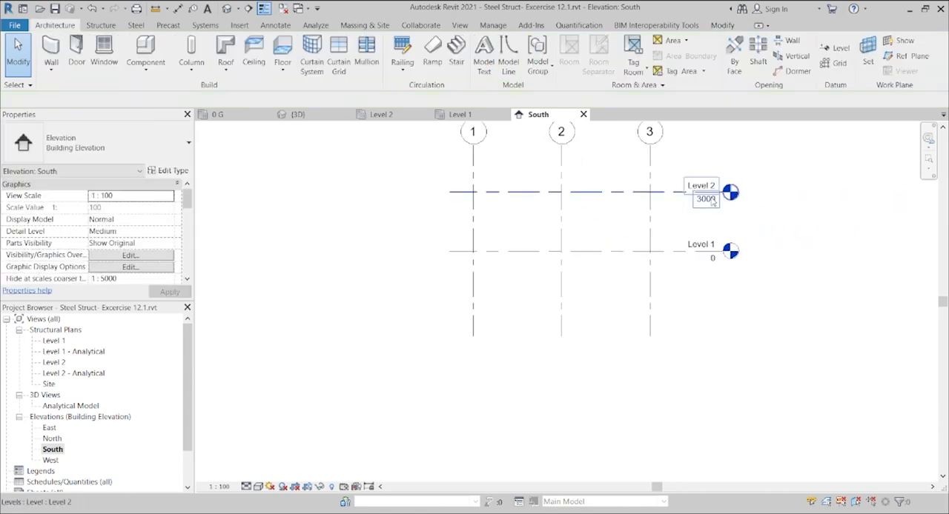
{"action": "left_click", "coordinate": [712, 200]}
{"action": "mouse_move", "coordinate": [712, 200]}
{"action": "left_mouse_down"}
{"action": "mouse_move", "coordinate": [715, 215]}
{"action": "mouse_move", "coordinate": [710, 201]}
{"action": "left_mouse_up"}
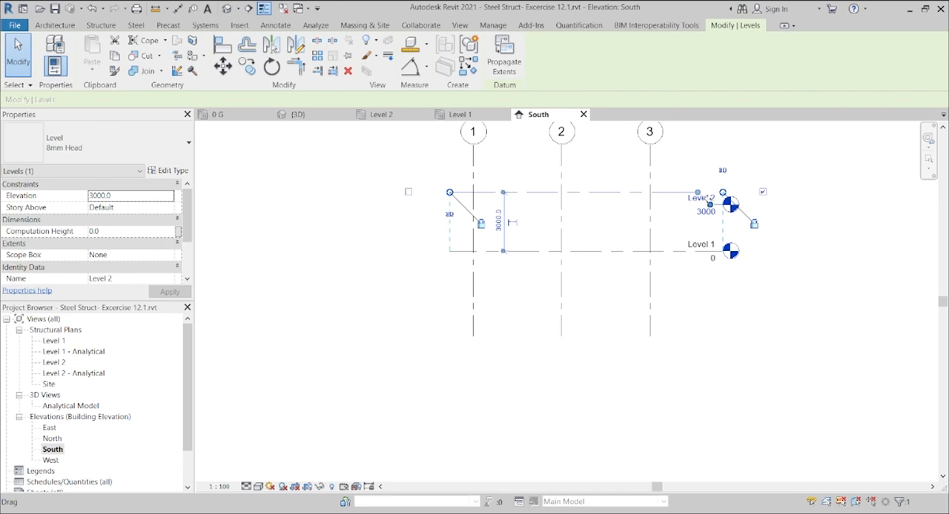
{"action": "scroll", "coordinate": [710, 202], "scroll_direction": "up", "scroll_amount": 4}
{"action": "left_click_drag", "start_coordinate": [719, 210], "coordinate": [711, 180]}
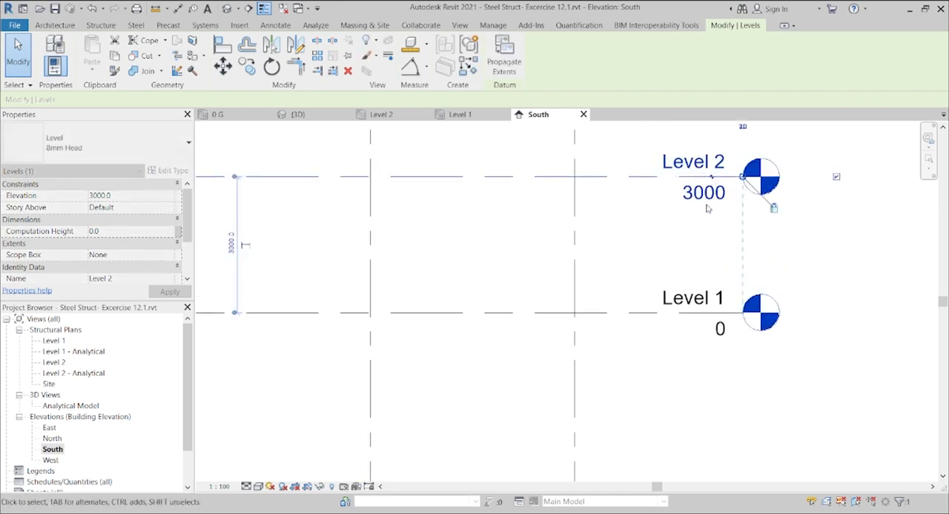
{"action": "left_click", "coordinate": [704, 193]}
{"action": "type", "text": "4"}
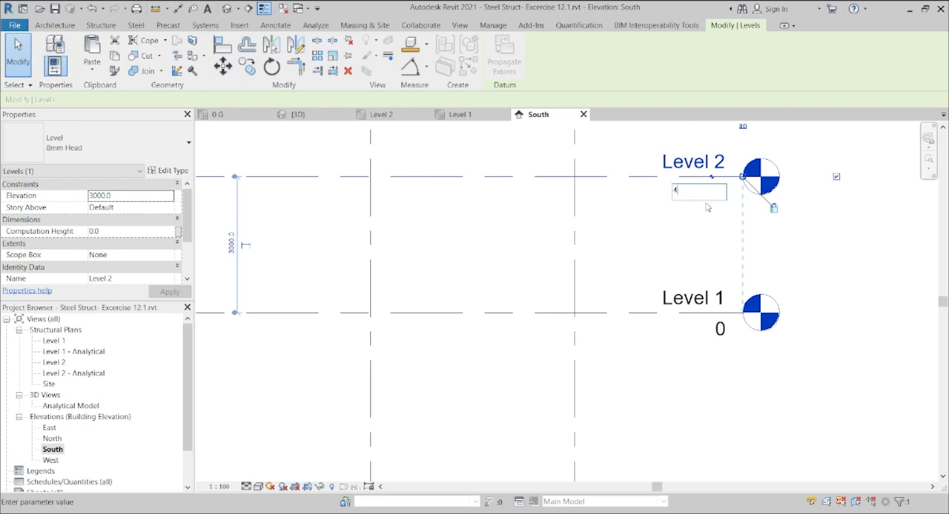
{"action": "type", "text": "000"}
{"action": "key", "text": "Return"}
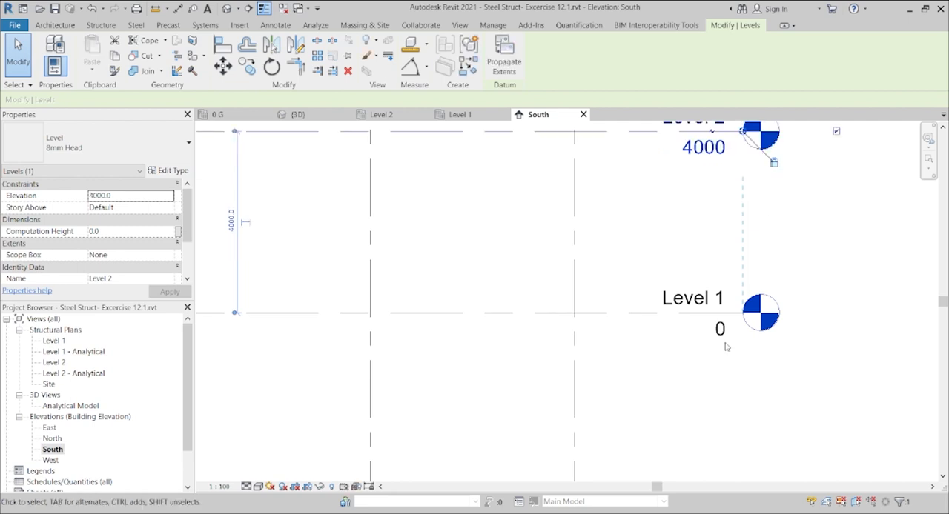
Step: Rename Level 1 to 0 GL, along with its corresponding plan view
{"action": "scroll", "coordinate": [699, 311], "scroll_direction": "down", "scroll_amount": 3}
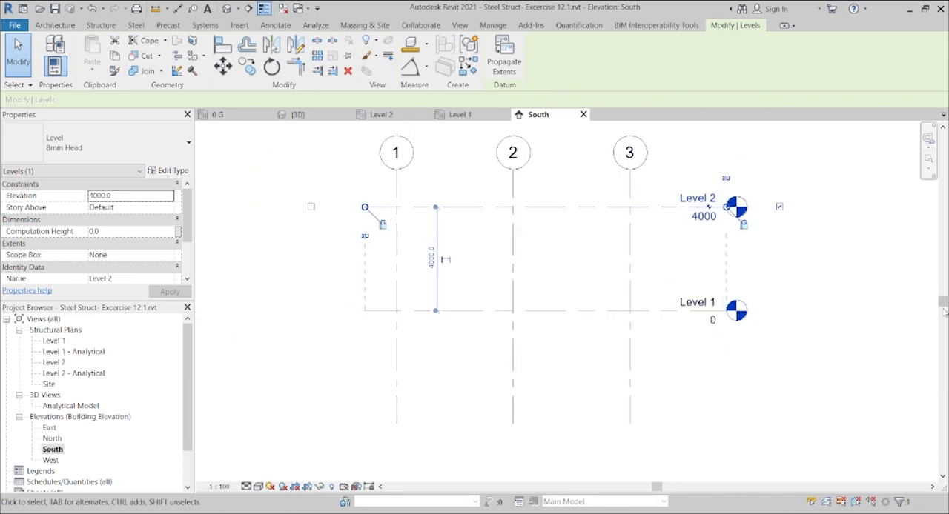
{"action": "left_click_drag", "start_coordinate": [944, 301], "coordinate": [943, 268]}
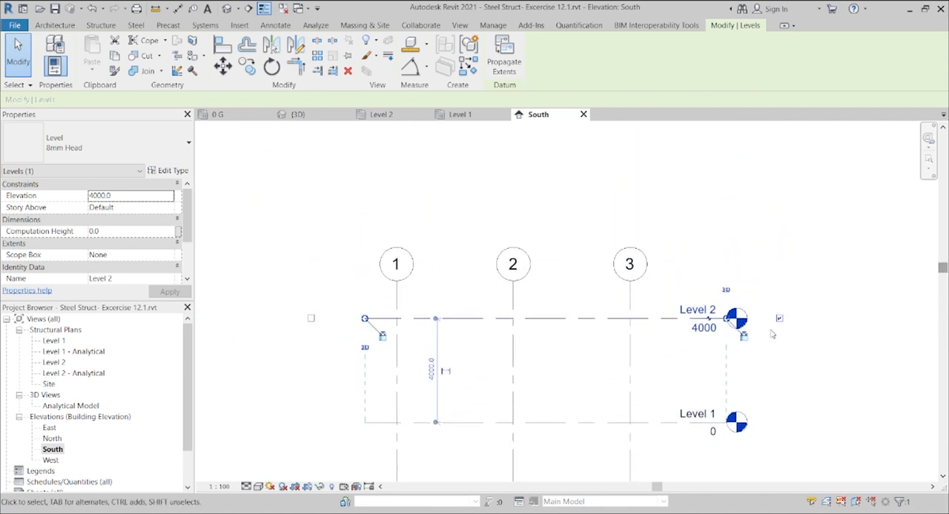
{"action": "left_click", "coordinate": [697, 418]}
{"action": "left_click", "coordinate": [698, 417]}
{"action": "key", "text": "BackSpace"}
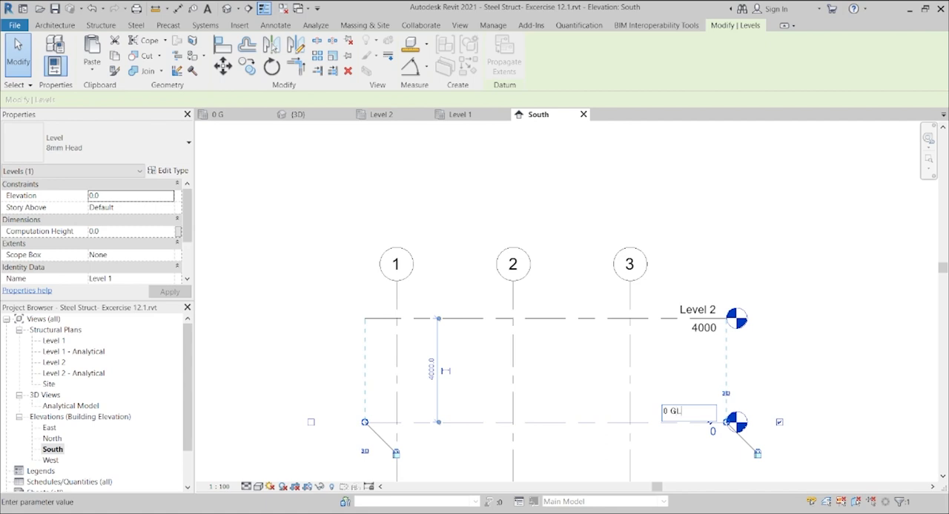
{"action": "key", "text": "Return"}
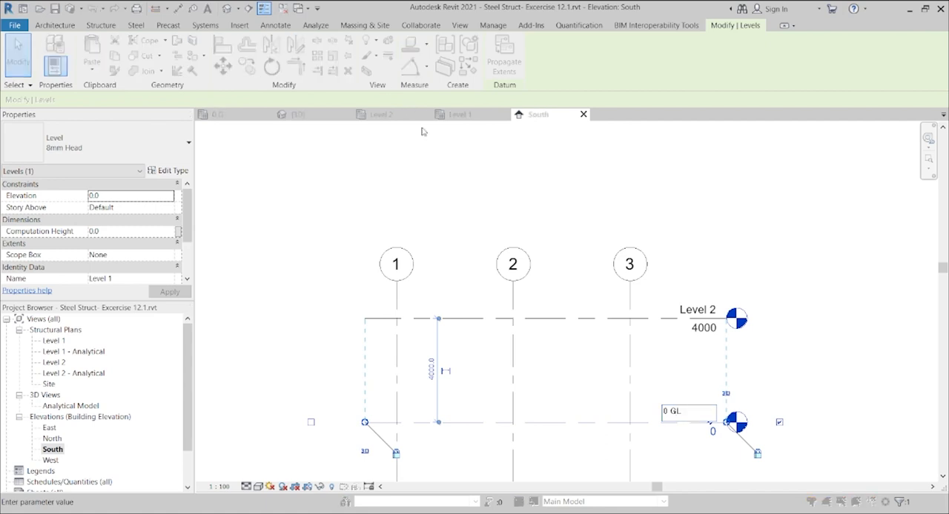
{"action": "left_click", "coordinate": [513, 264]}
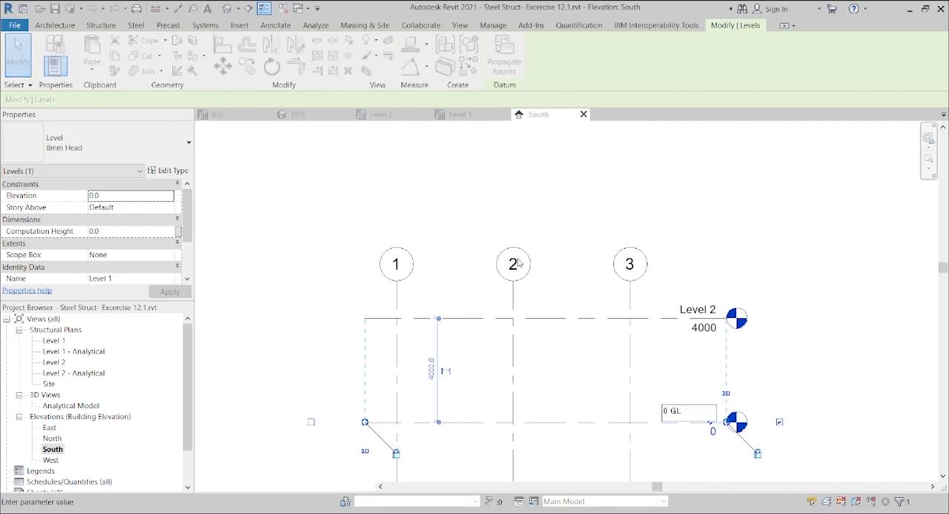
Step: Rename Level 2 to 1 FL, along with its corresponding plan view, and straighten the elbow at its level head
{"action": "left_click", "coordinate": [708, 315]}
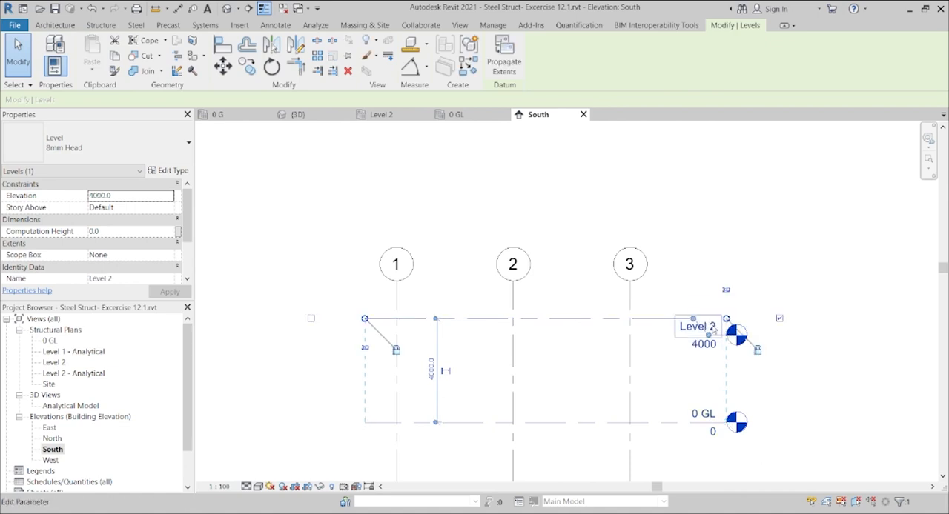
{"action": "left_click", "coordinate": [710, 324]}
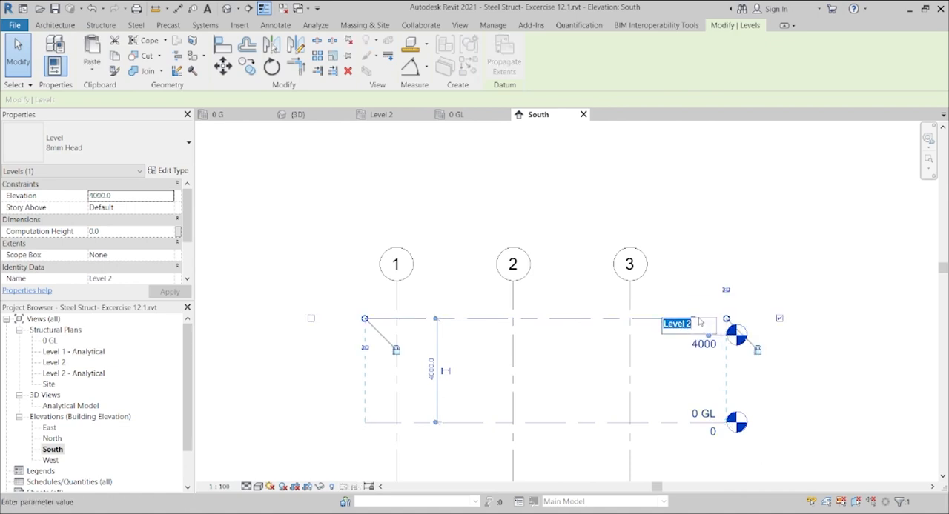
{"action": "type", "text": "1"}
{"action": "type", "text": "FL"}
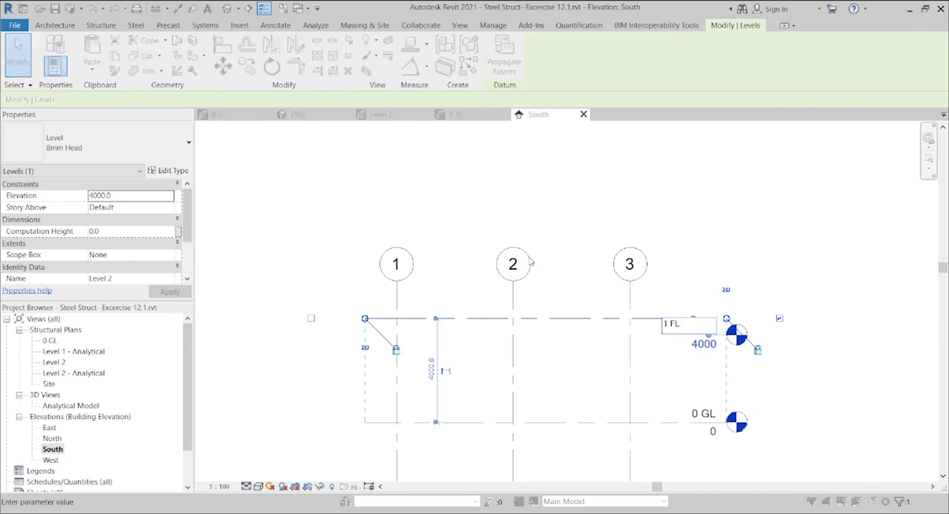
{"action": "key", "text": "Return"}
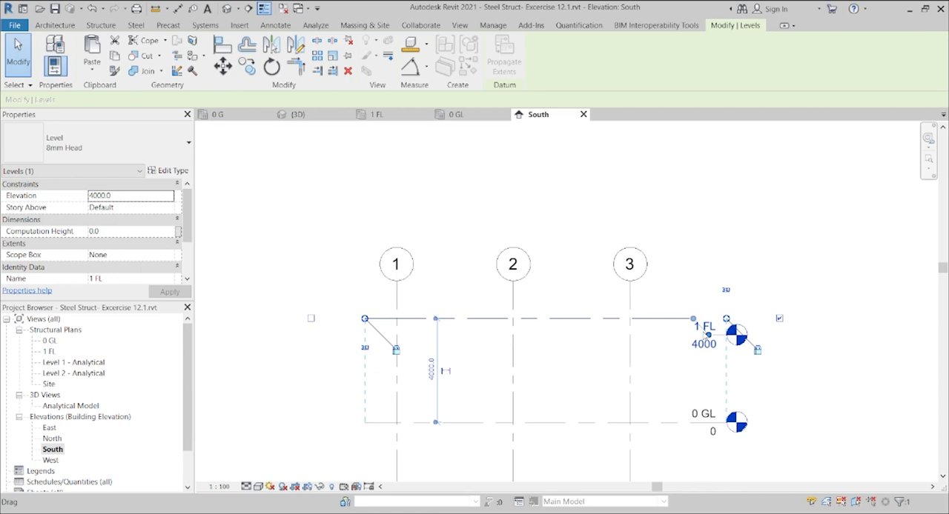
{"action": "left_click_drag", "start_coordinate": [708, 334], "coordinate": [709, 320]}
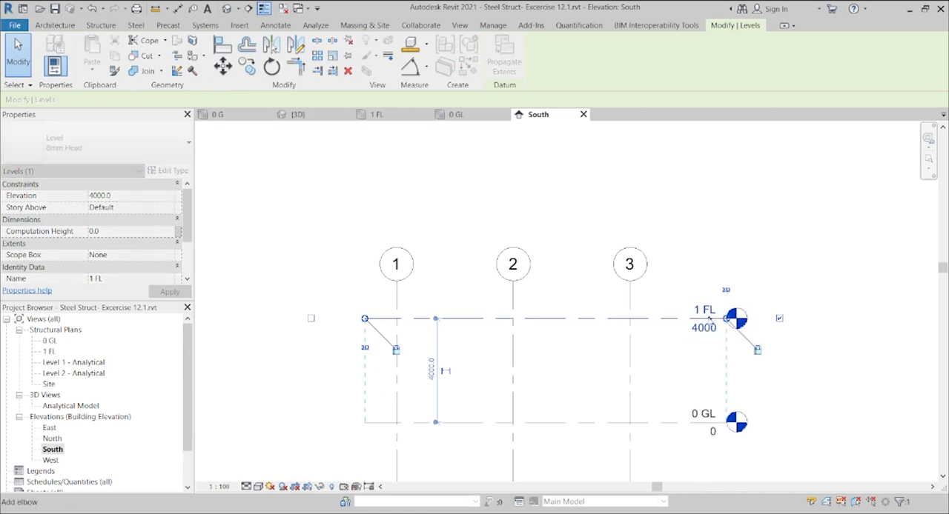
{"action": "left_click", "coordinate": [718, 243]}
Step: Extend grids 1 to 3 upward together so their bubbles sit high above level 1 FL
{"action": "left_click_drag", "start_coordinate": [944, 269], "coordinate": [942, 239]}
{"action": "left_click", "coordinate": [629, 378]}
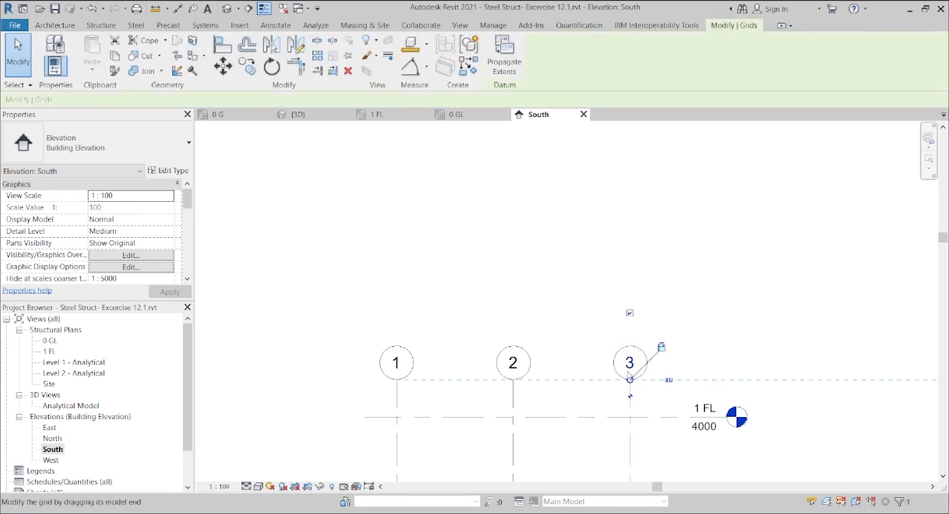
{"action": "left_click_drag", "start_coordinate": [630, 379], "coordinate": [629, 160]}
{"action": "left_click", "coordinate": [660, 320]}
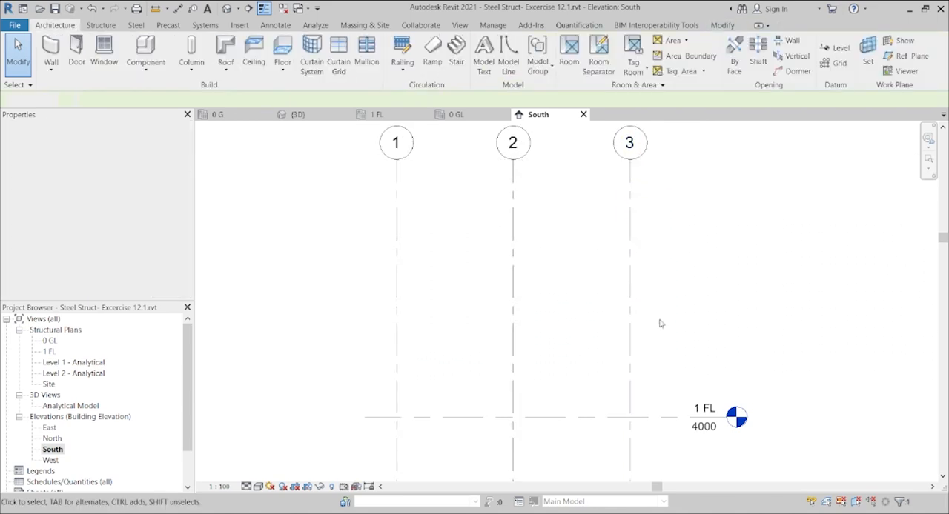
{"action": "left_click", "coordinate": [597, 420]}
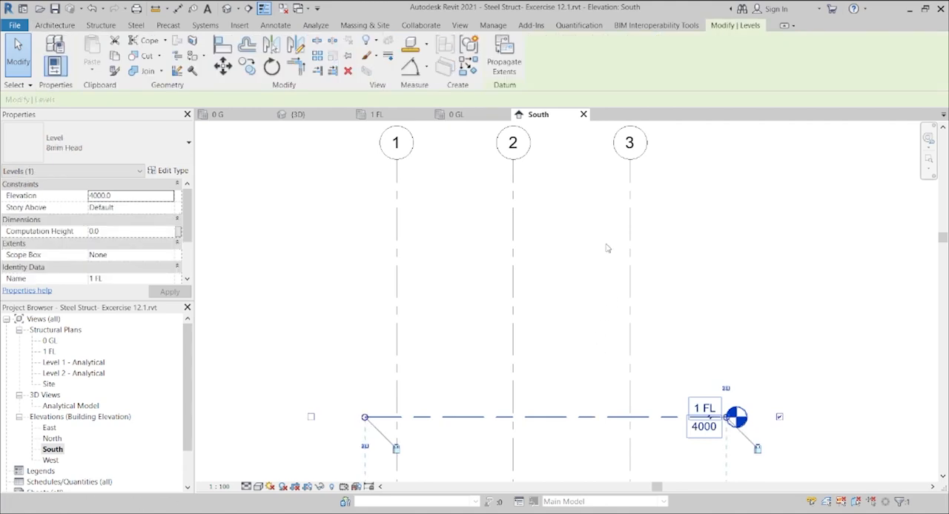
{"action": "key", "text": "c"}
{"action": "key", "text": "s"}
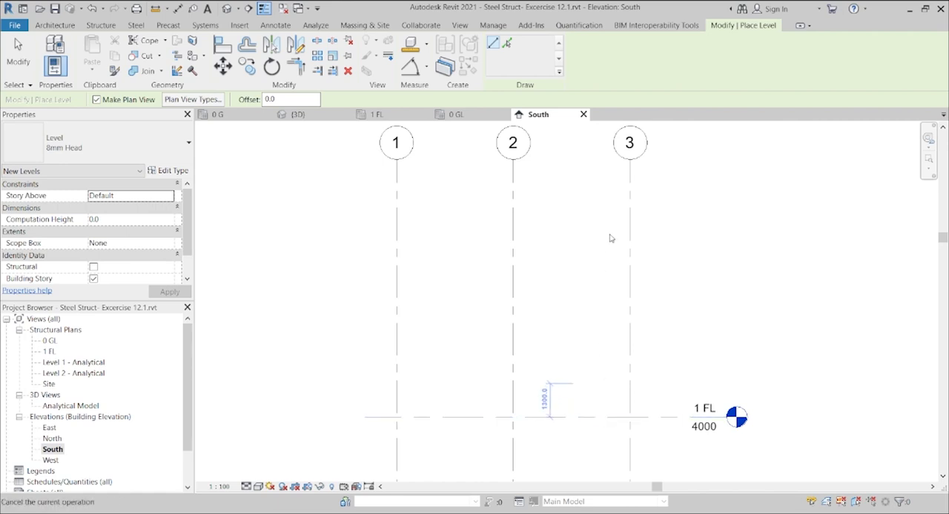
{"action": "key", "text": "Escape"}
Step: Create a similar level above 1 FL with Pick Lines, using an offset of 4000 mm
{"action": "left_click", "coordinate": [587, 421]}
{"action": "key", "text": "c"}
{"action": "key", "text": "s"}
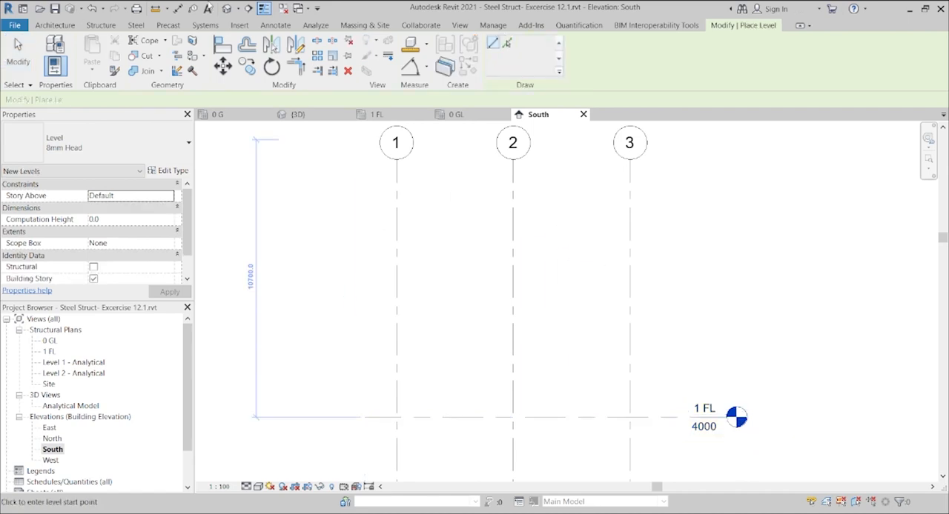
{"action": "left_click", "coordinate": [507, 42]}
{"action": "left_click", "coordinate": [271, 99]}
{"action": "type", "text": "4"}
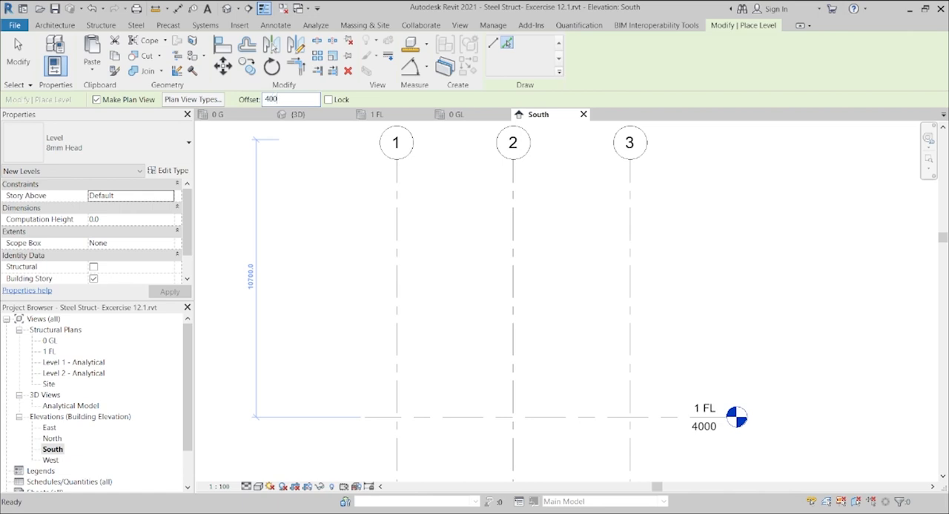
{"action": "type", "text": "000"}
{"action": "key", "text": "Return"}
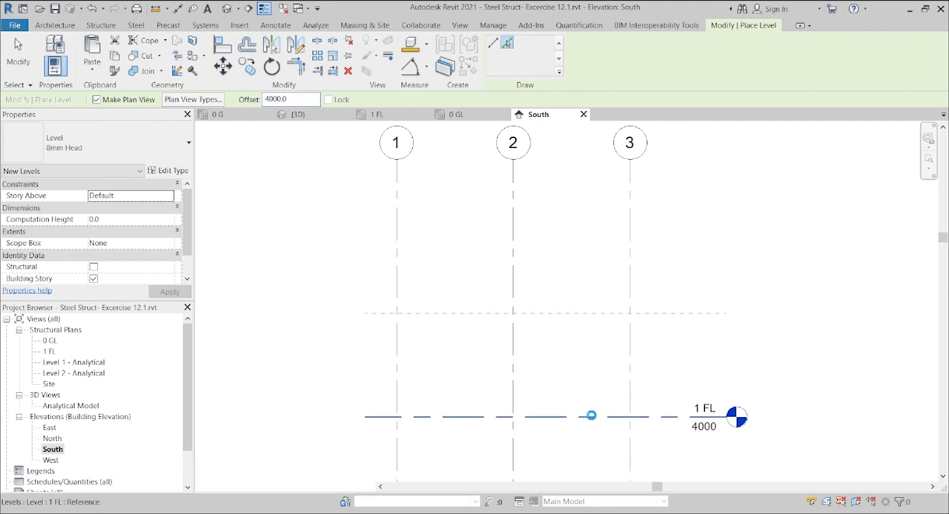
{"action": "left_click", "coordinate": [591, 416]}
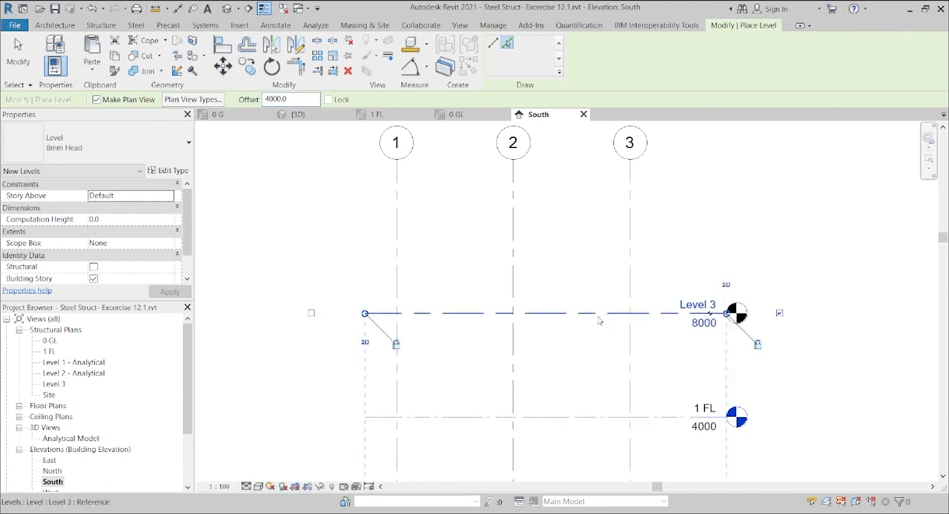
Step: Rename the new level above 1 FL to 2 RF, along with its corresponding plan view
{"action": "left_click", "coordinate": [701, 308]}
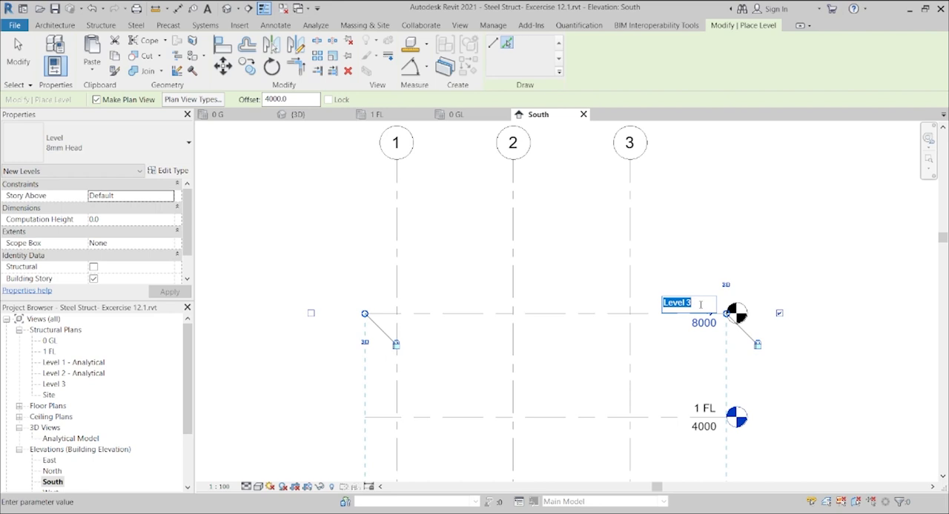
{"action": "type", "text": "2 RF"}
{"action": "key", "text": "Return"}
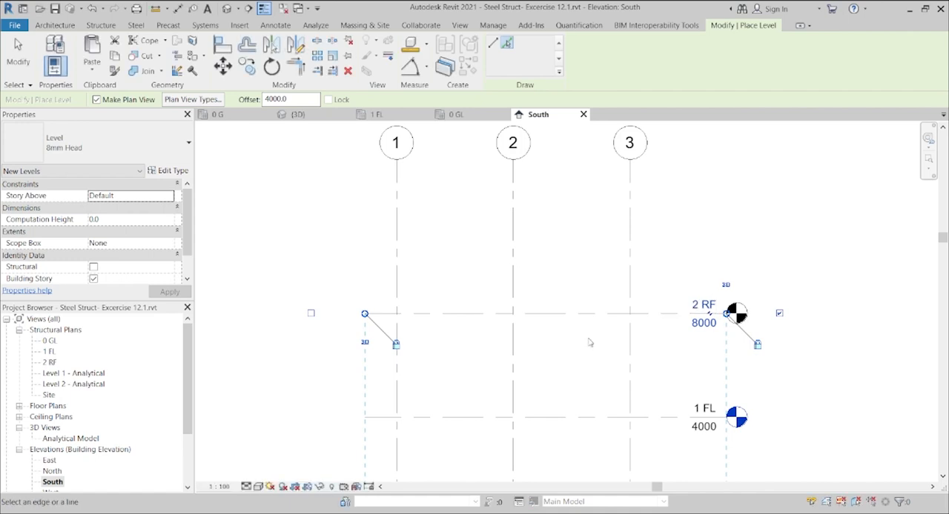
Step: Create another level above 2 RF with Pick Lines, using an offset of 2000 mm
{"action": "double_click", "coordinate": [288, 101]}
{"action": "type", "text": "2"}
{"action": "left_click", "coordinate": [550, 314]}
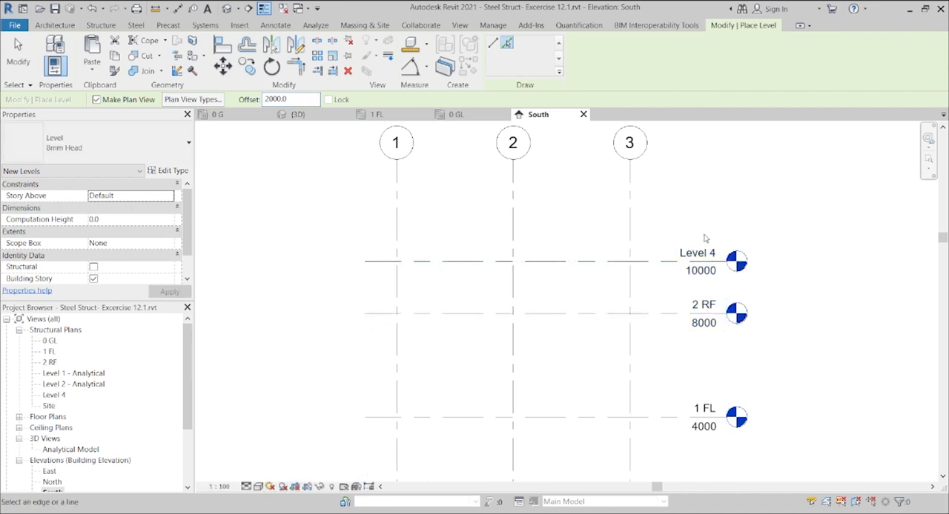
{"action": "key", "text": "Escape"}
{"action": "key", "text": "Escape"}
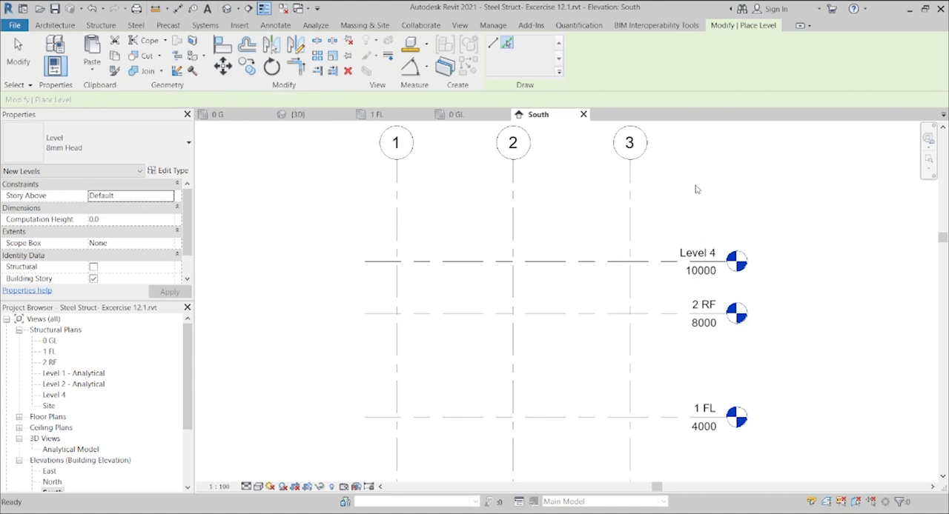
Step: Rename the new topmost level to 3 Apex, along with its corresponding plan view
{"action": "left_click", "coordinate": [699, 256]}
{"action": "left_click", "coordinate": [699, 253]}
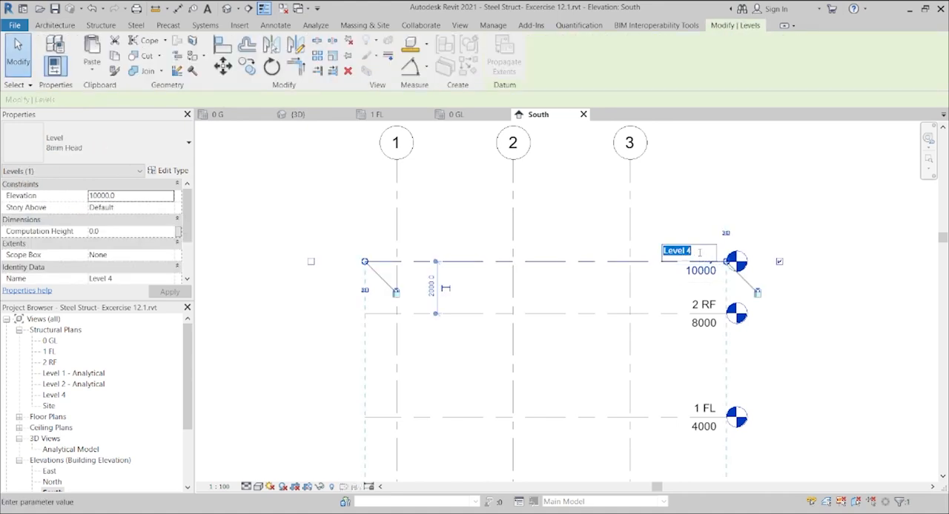
{"action": "type", "text": "3 Apex"}
{"action": "left_click", "coordinate": [698, 254]}
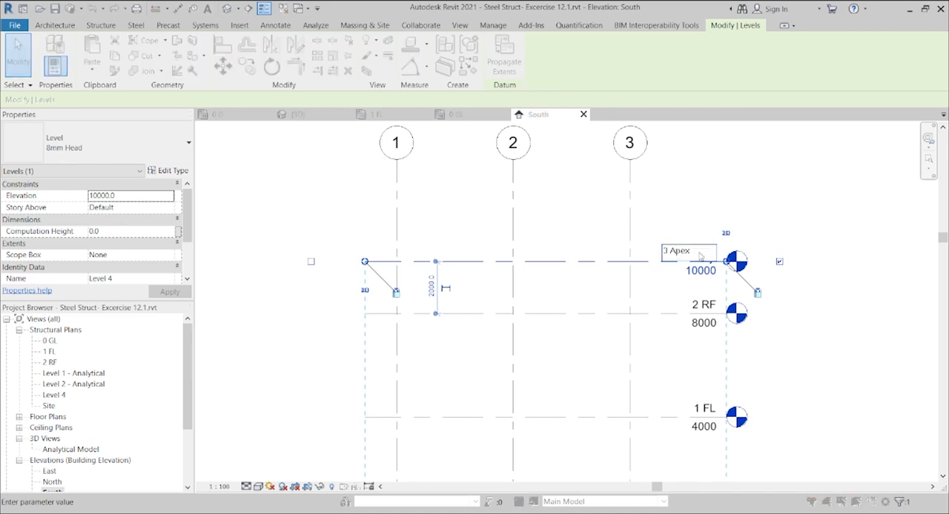
{"action": "type", "text": "3 Apex"}
{"action": "left_click", "coordinate": [697, 187]}
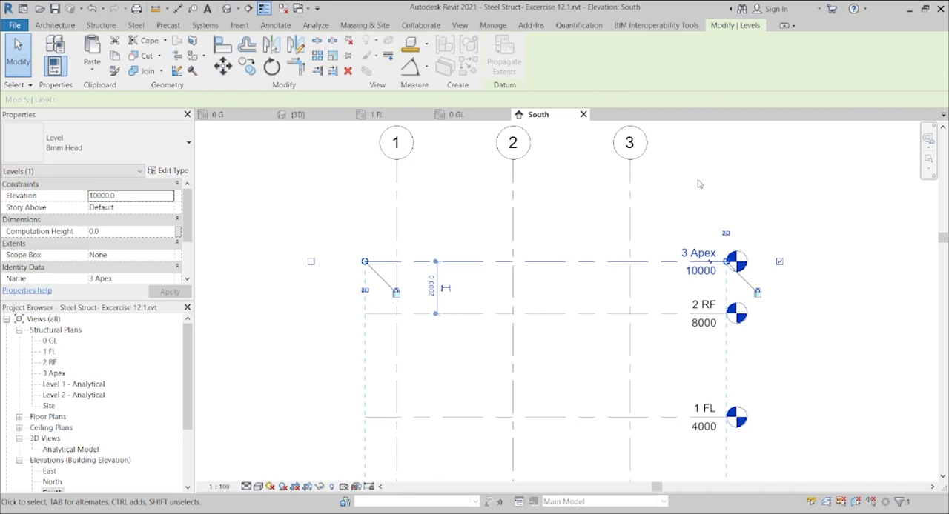
Step: Lower the bubbles of grids 1 to 3 together so they sit closer above level 3 Apex
{"action": "left_click", "coordinate": [630, 165]}
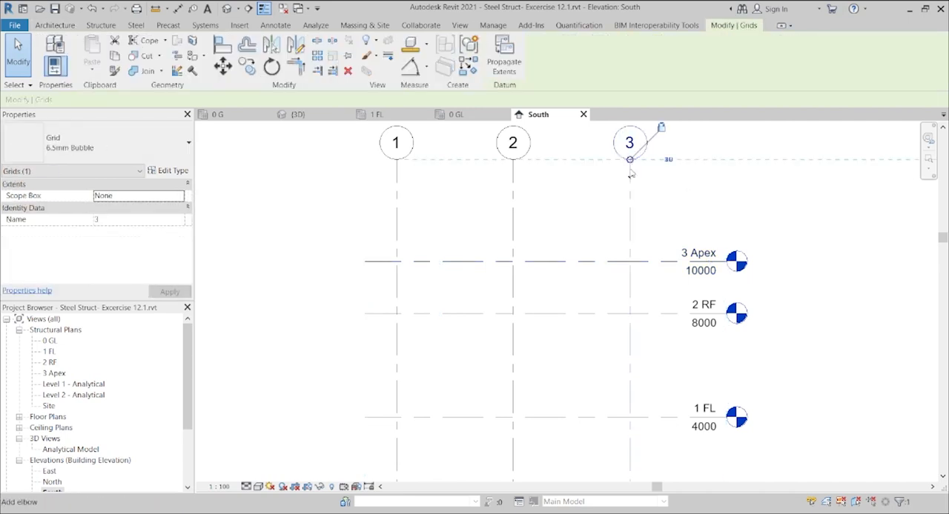
{"action": "left_click_drag", "start_coordinate": [630, 160], "coordinate": [629, 210]}
{"action": "left_click", "coordinate": [711, 170]}
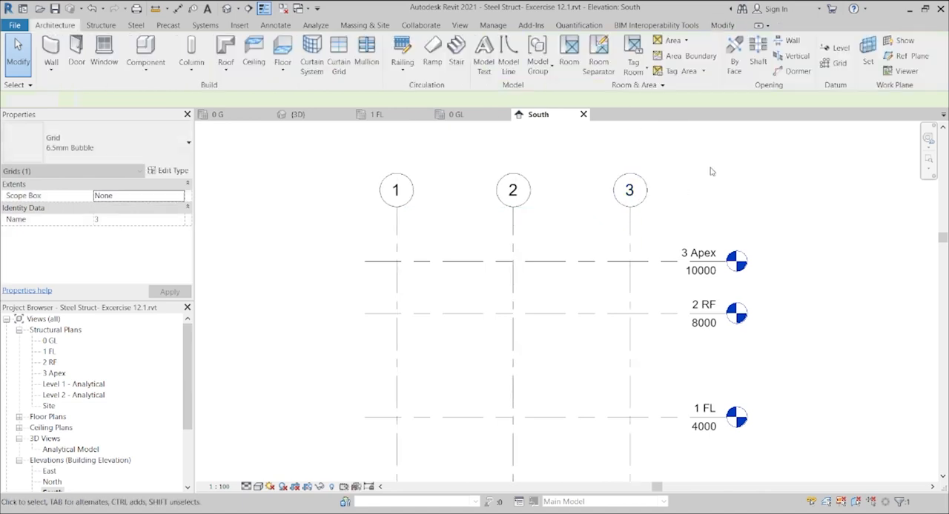
Step: Extend the headless ends of all four levels together slightly farther out beyond grid 1
{"action": "scroll", "coordinate": [655, 334], "scroll_direction": "down", "scroll_amount": 2}
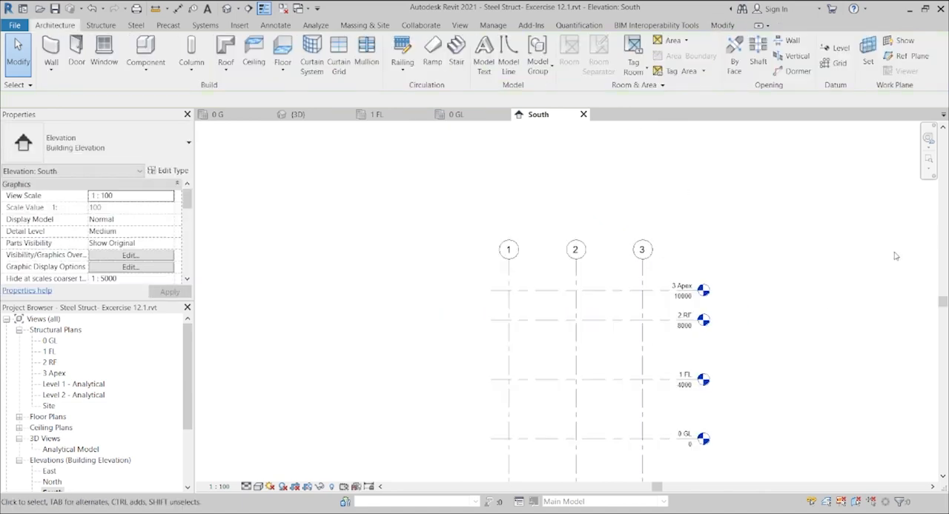
{"action": "left_click_drag", "start_coordinate": [943, 302], "coordinate": [943, 323]}
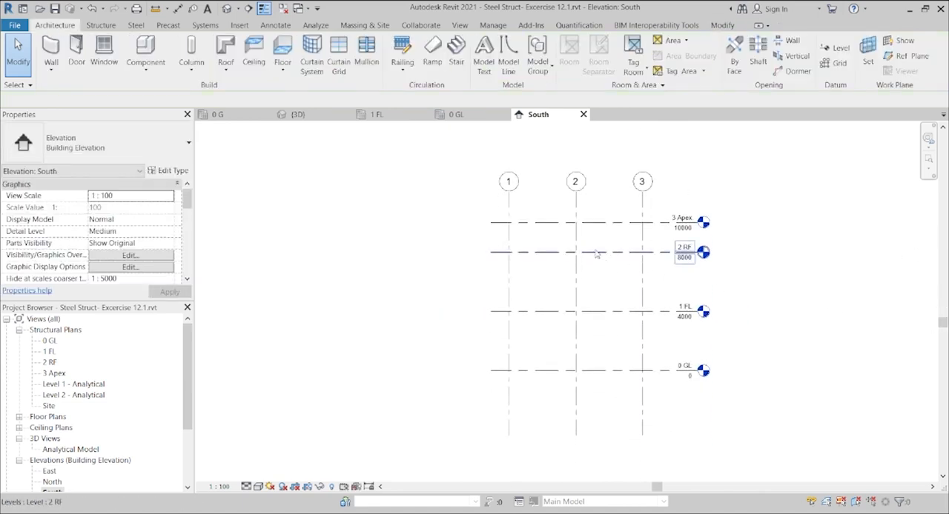
{"action": "left_click", "coordinate": [496, 223]}
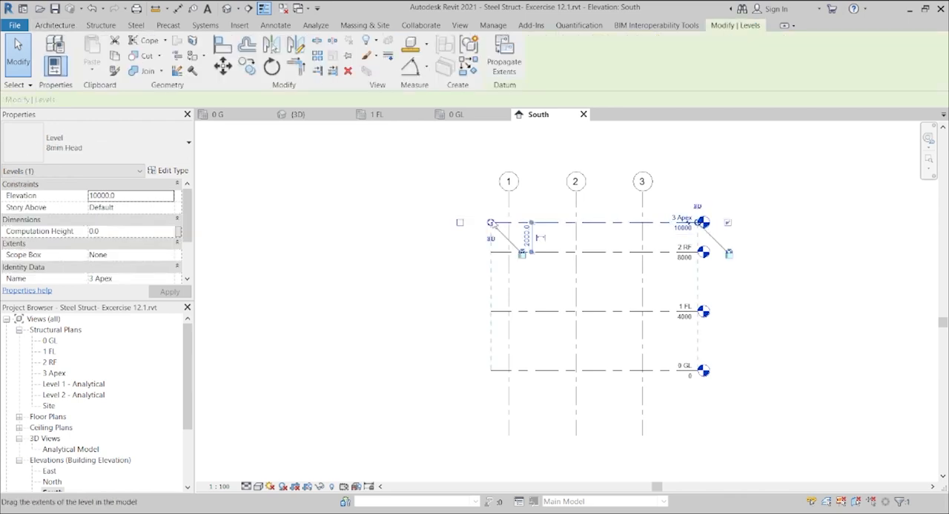
{"action": "left_click_drag", "start_coordinate": [489, 222], "coordinate": [478, 223]}
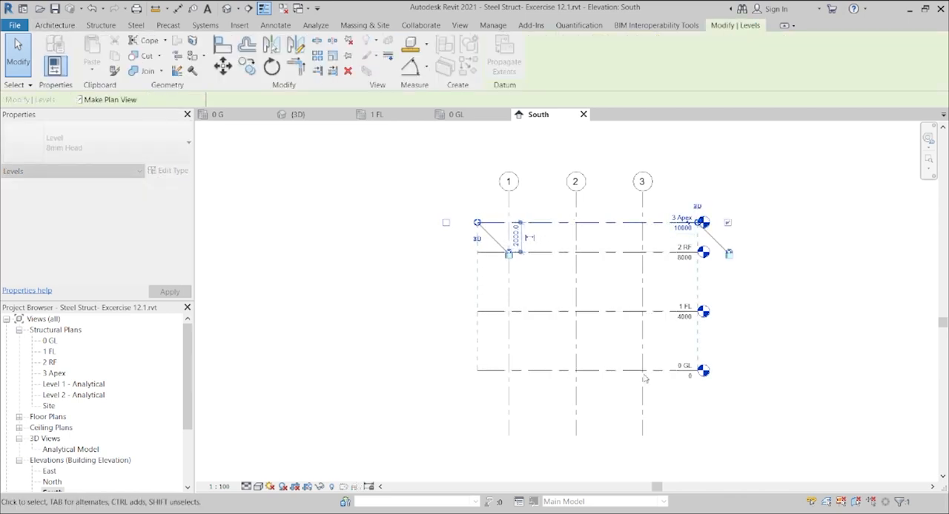
Step: Shorten the lower ends of grids 1 to 3 to just below 0 GL, and pull all level heads in closer to grid 3
{"action": "left_click", "coordinate": [643, 436]}
{"action": "left_click_drag", "start_coordinate": [641, 436], "coordinate": [642, 403]}
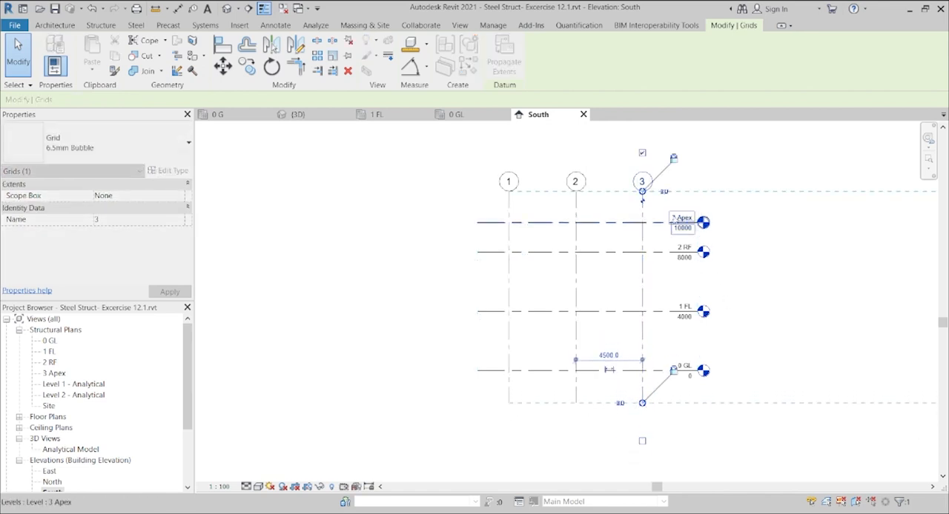
{"action": "left_click", "coordinate": [693, 223]}
{"action": "left_click_drag", "start_coordinate": [697, 222], "coordinate": [674, 222]}
{"action": "left_click", "coordinate": [739, 249]}
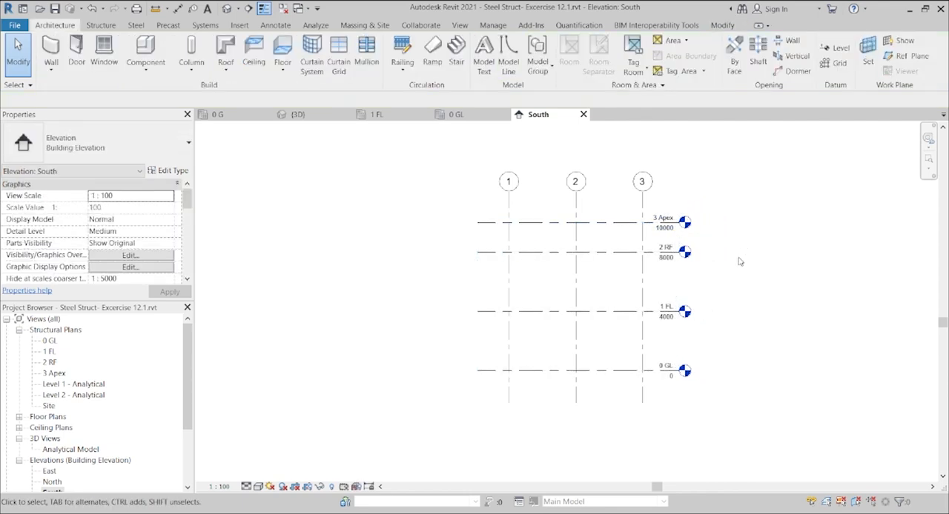
{"action": "scroll", "coordinate": [602, 328], "scroll_direction": "up", "scroll_amount": 1}
{"action": "scroll", "coordinate": [602, 328], "scroll_direction": "down", "scroll_amount": 1}
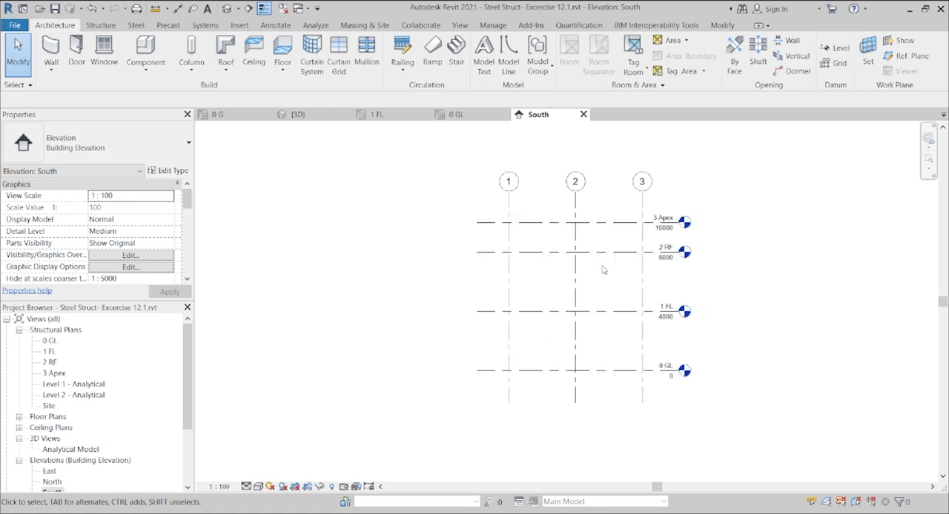
Step: In the 0 GL structural plan, start placing vertical structural columns with the UC-Universal Columns type UC356x368x129
{"action": "left_click", "coordinate": [474, 117]}
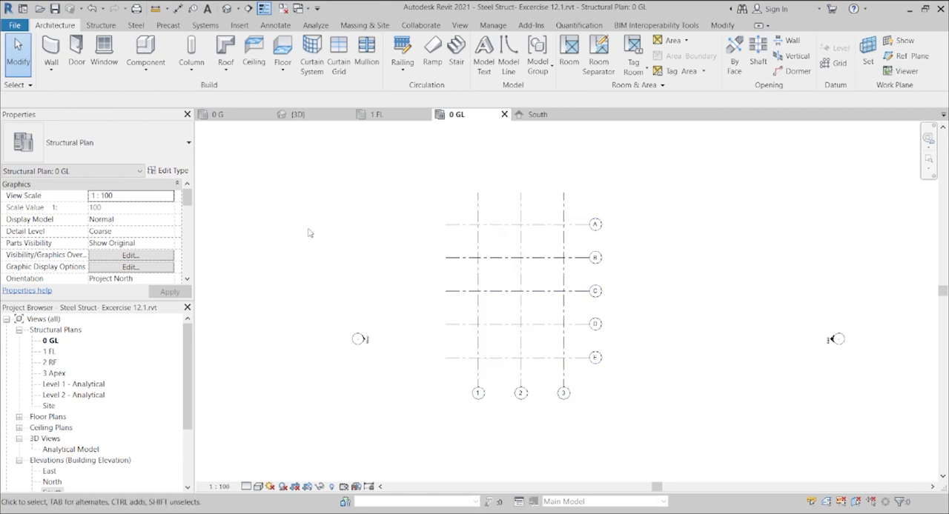
{"action": "left_click", "coordinate": [101, 25]}
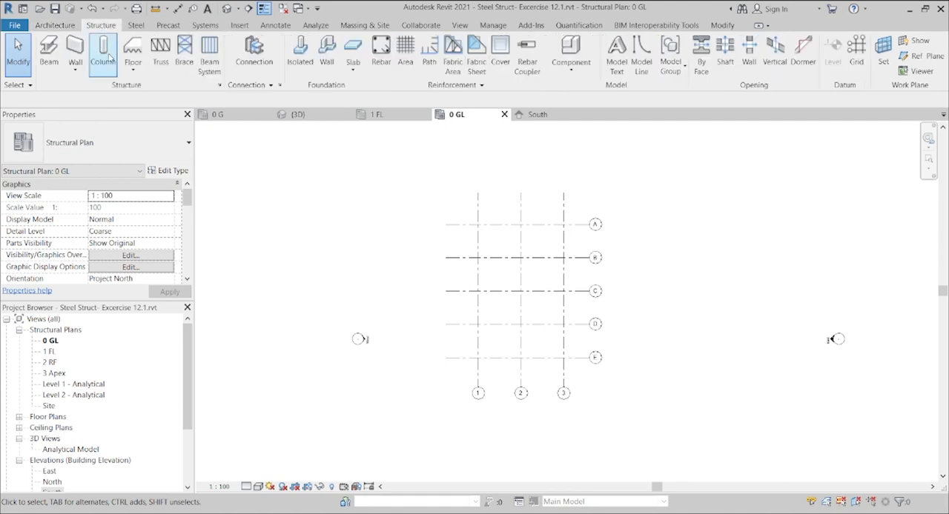
{"action": "left_click", "coordinate": [103, 56]}
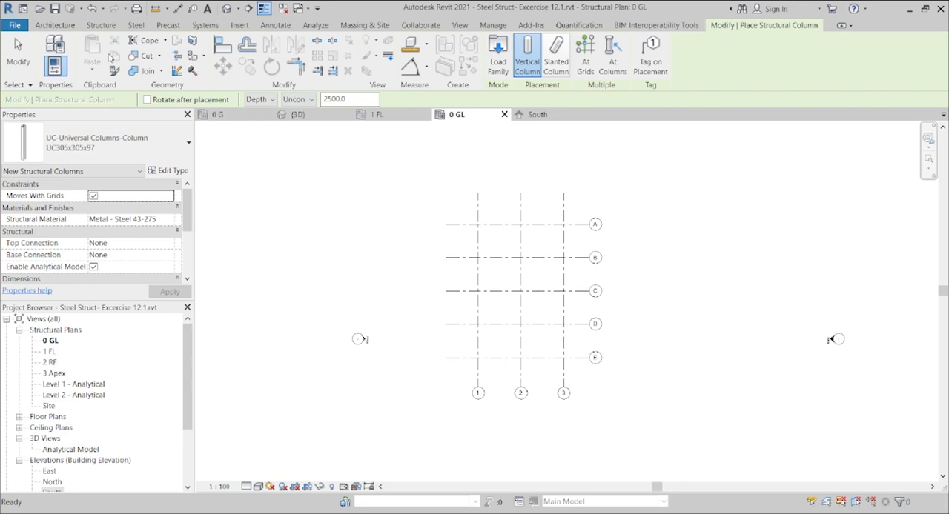
{"action": "left_click", "coordinate": [101, 25]}
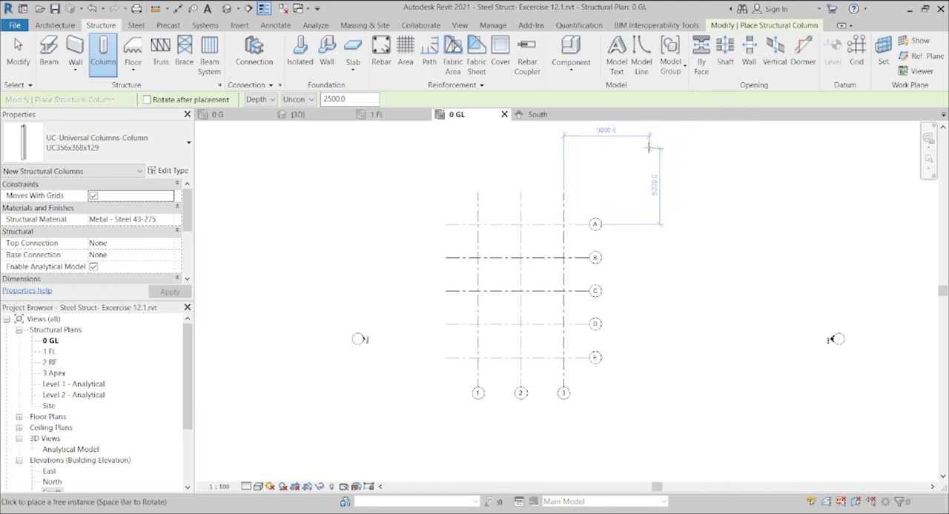
{"action": "left_click", "coordinate": [856, 52]}
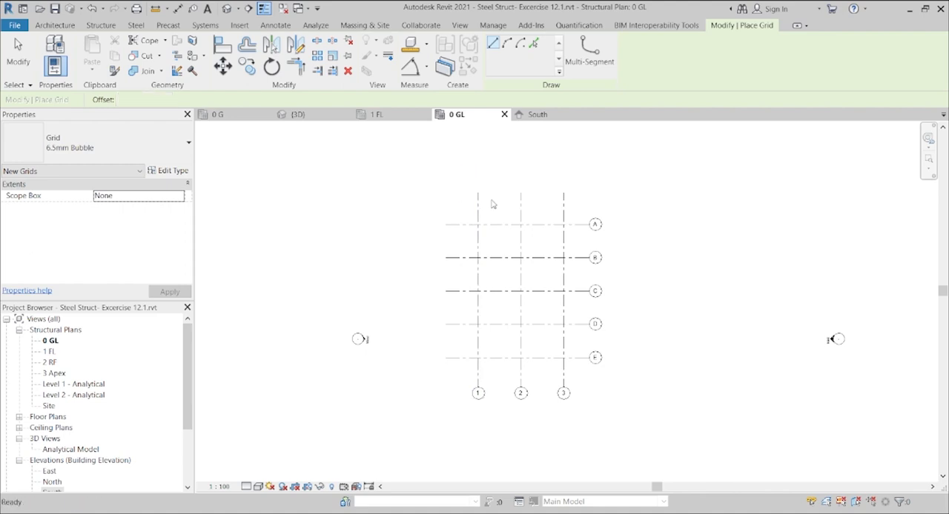
{"action": "key", "text": "Escape"}
{"action": "key", "text": "Escape"}
{"action": "left_click", "coordinate": [102, 58]}
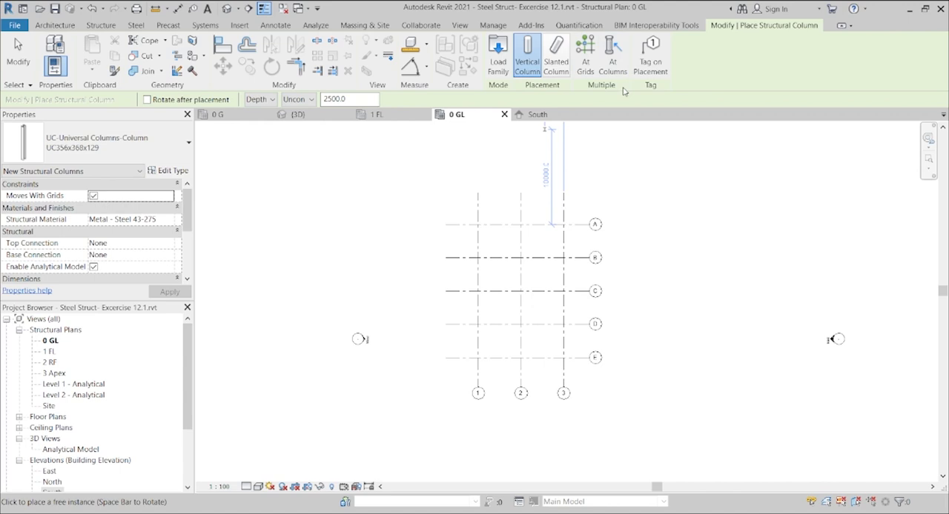
{"action": "left_click", "coordinate": [585, 55]}
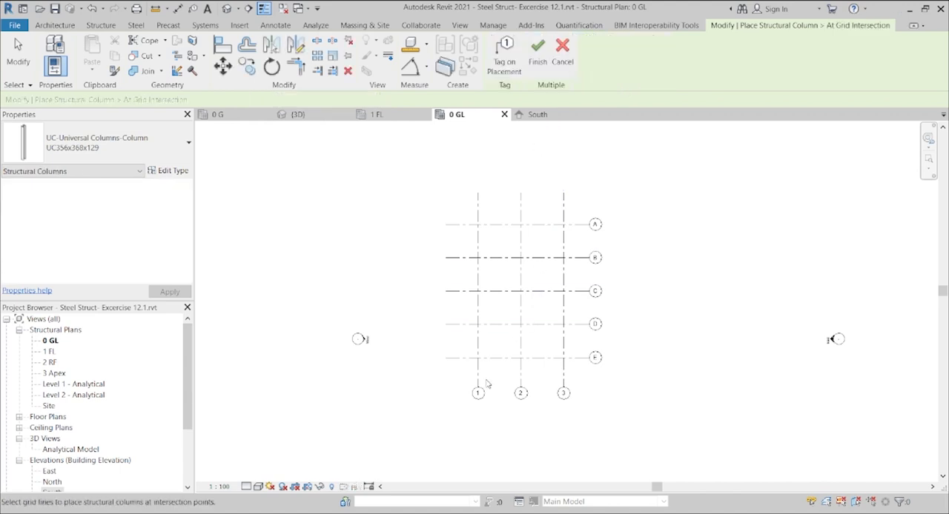
{"action": "left_click_drag", "start_coordinate": [488, 368], "coordinate": [464, 210]}
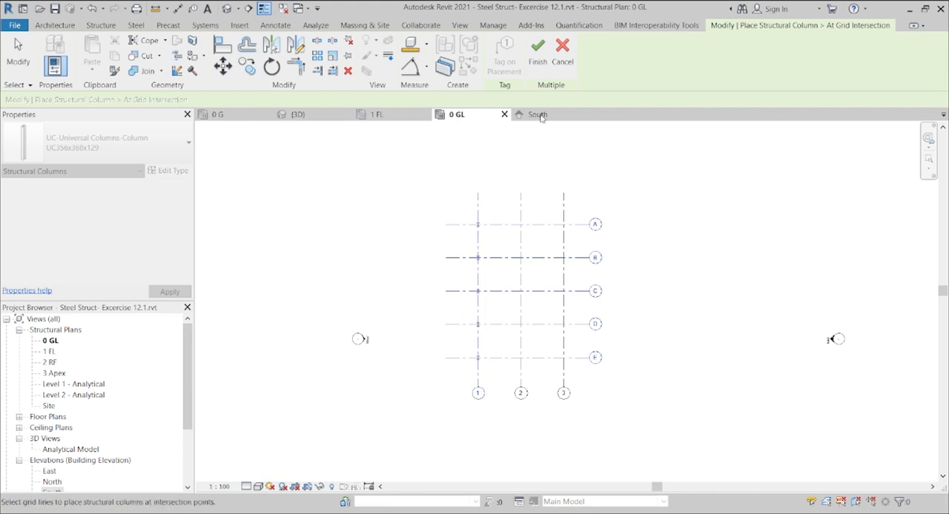
{"action": "left_click", "coordinate": [561, 52]}
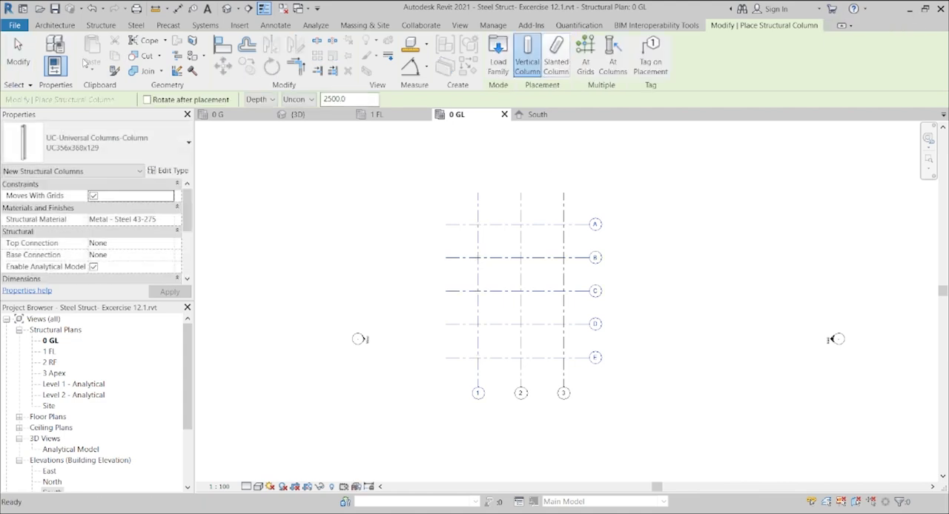
{"action": "left_click", "coordinate": [101, 27]}
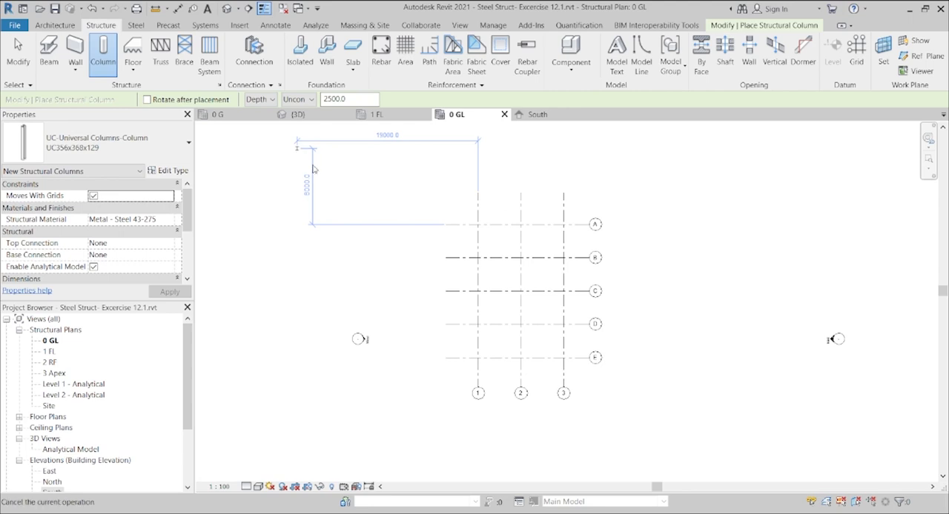
{"action": "key", "text": "Escape"}
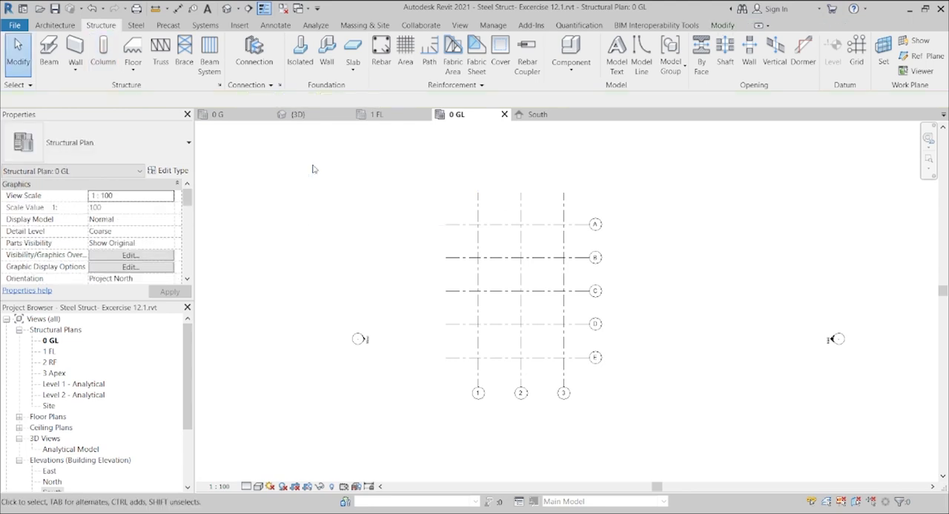
Step: Place UC356x368x129 structural columns at the grid intersections of grid 1 with grids A to E
{"action": "left_click", "coordinate": [105, 49]}
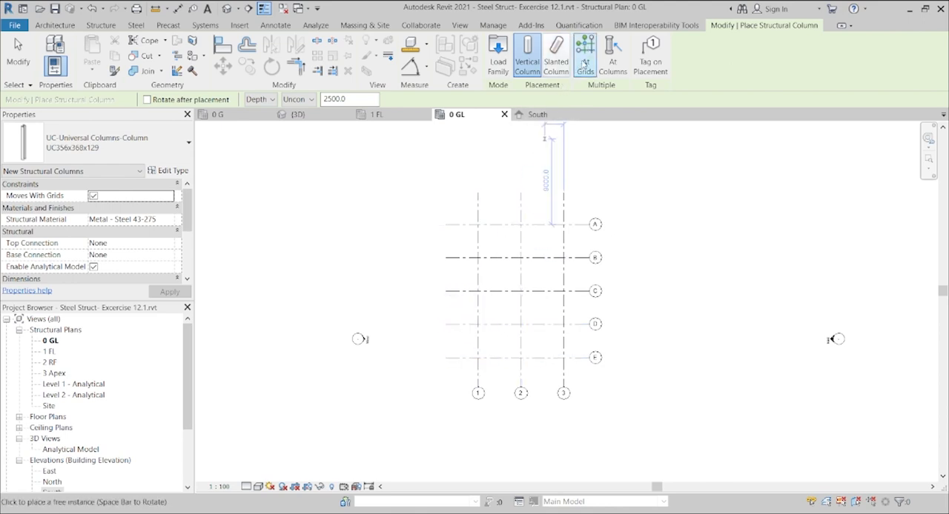
{"action": "left_click", "coordinate": [583, 64]}
{"action": "left_click_drag", "start_coordinate": [490, 374], "coordinate": [459, 215]}
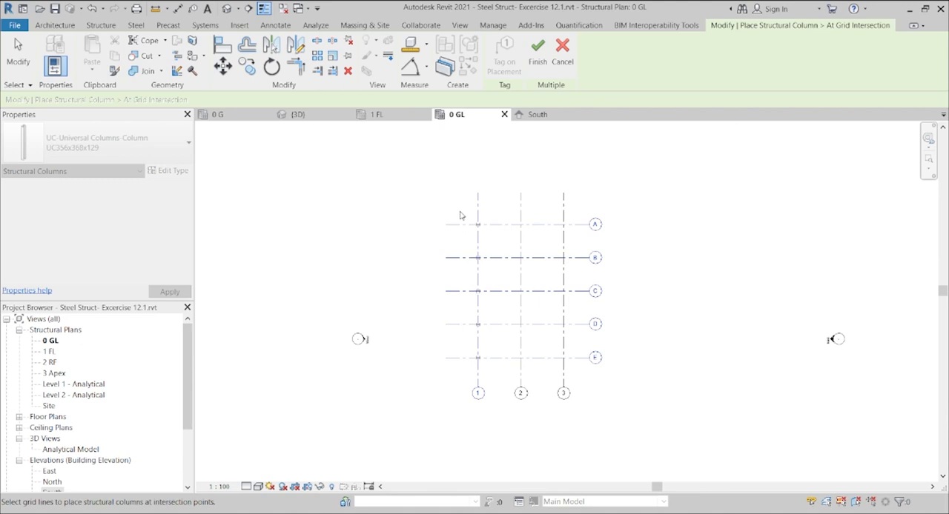
{"action": "scroll", "coordinate": [460, 216], "scroll_direction": "up", "scroll_amount": 3}
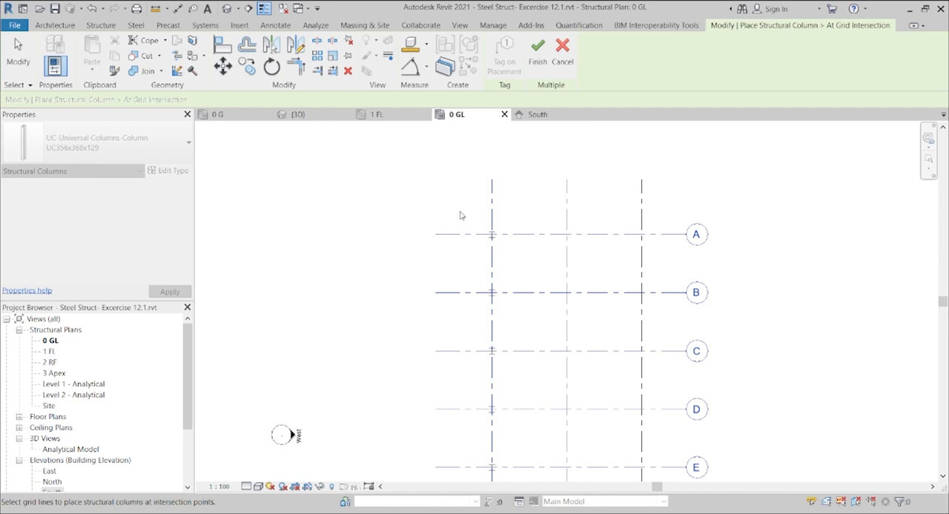
{"action": "left_click", "coordinate": [536, 53]}
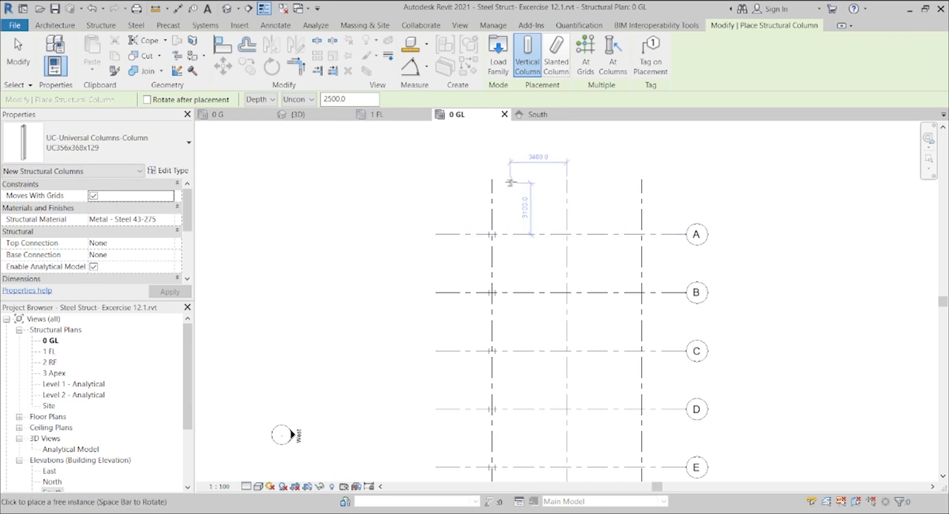
{"action": "key", "text": "Escape"}
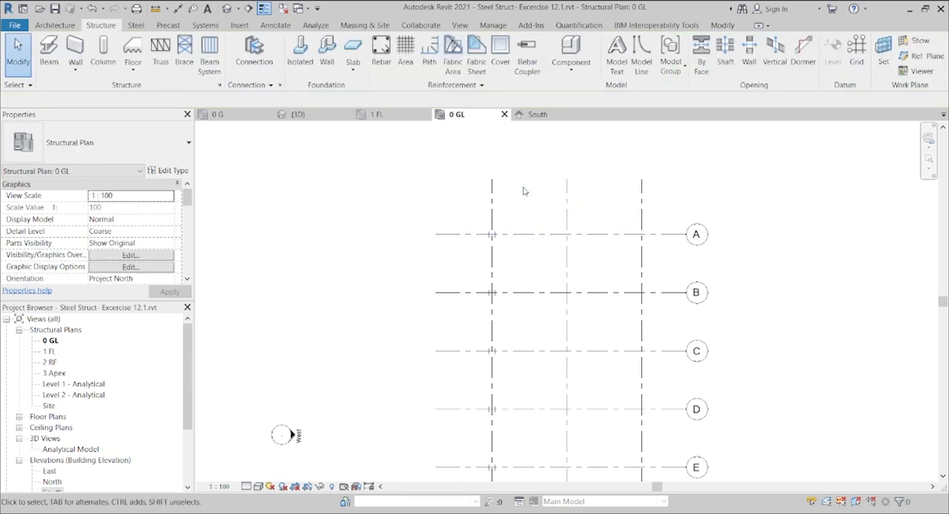
Step: Select all five column instances on grid 1 and mirror copies of them about grid 2 onto grid 3
{"action": "left_click", "coordinate": [492, 237]}
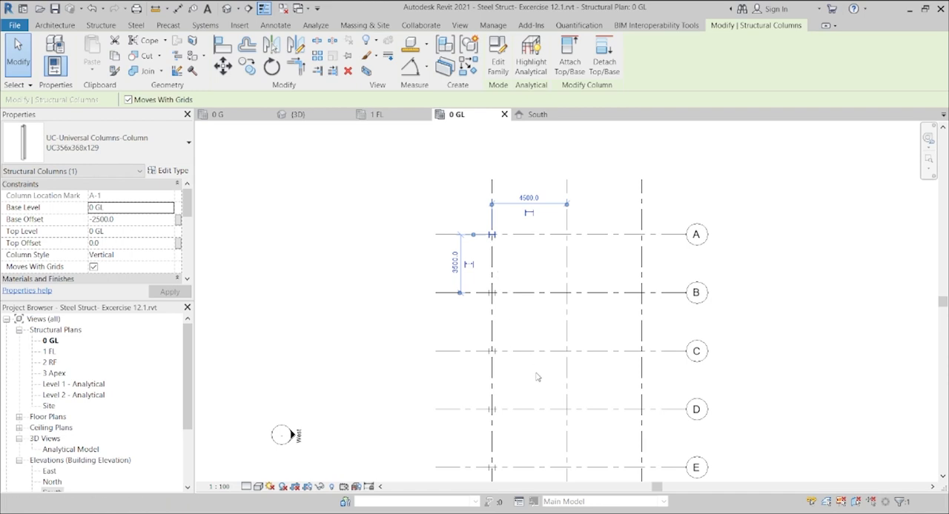
{"action": "key", "text": "s"}
{"action": "key", "text": "a"}
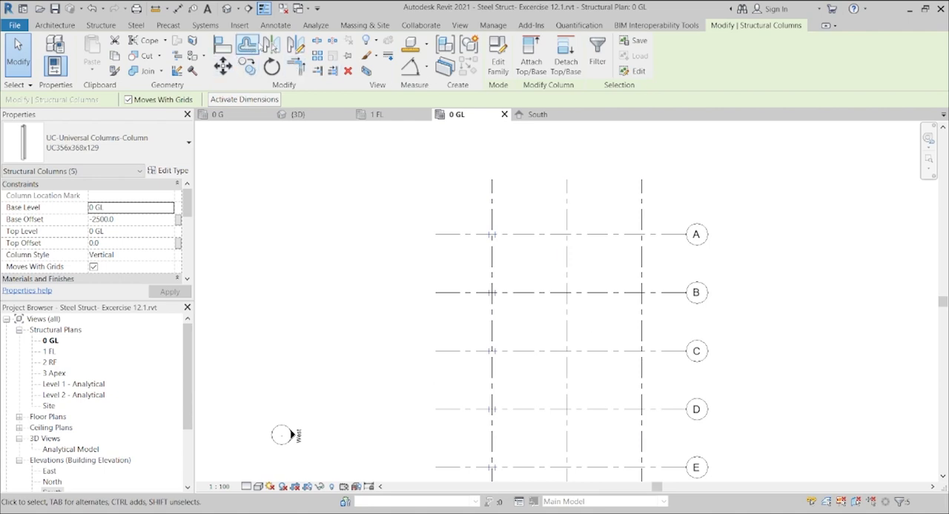
{"action": "left_click", "coordinate": [271, 46]}
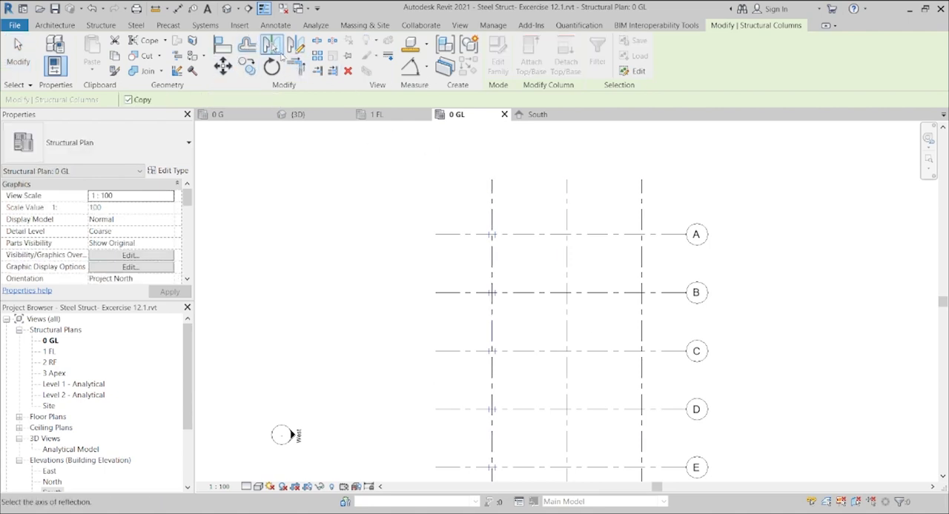
{"action": "left_click", "coordinate": [565, 192]}
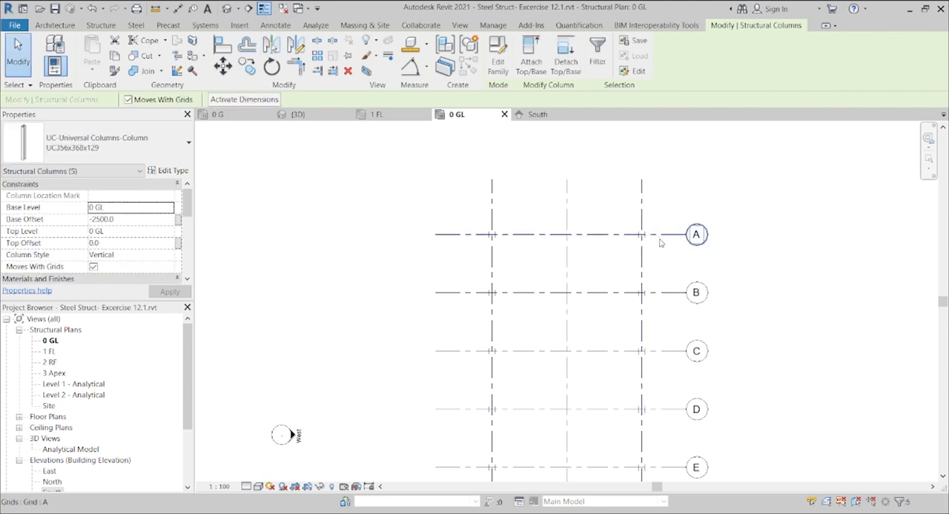
Step: Select all ten UC356x368x129 column instances on grids 1 and 3 and set their Top Level to 2 RF
{"action": "left_click_drag", "start_coordinate": [943, 303], "coordinate": [943, 324]}
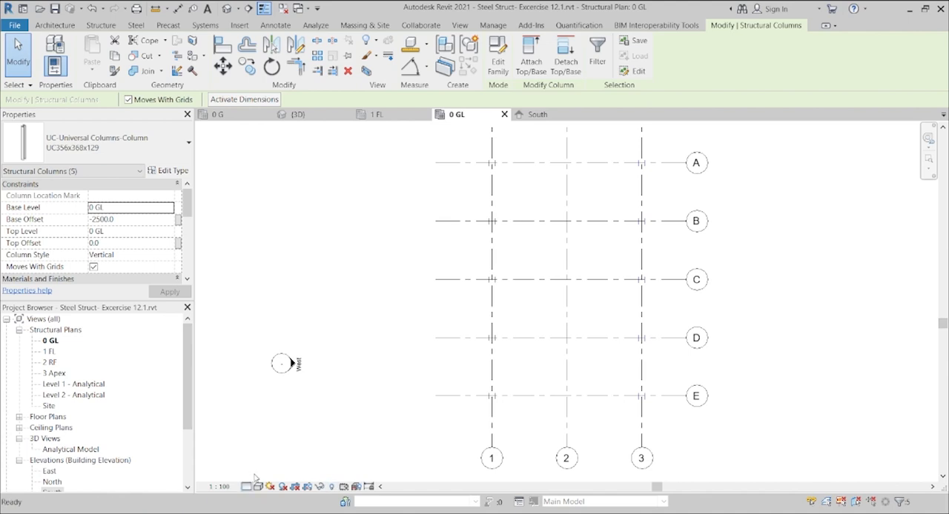
{"action": "left_click", "coordinate": [470, 387]}
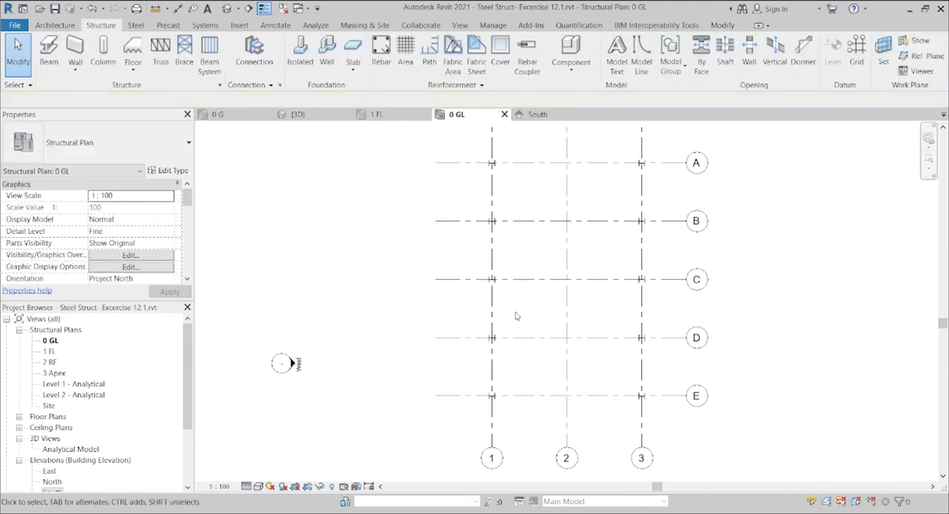
{"action": "scroll", "coordinate": [510, 312], "scroll_direction": "up", "scroll_amount": 2}
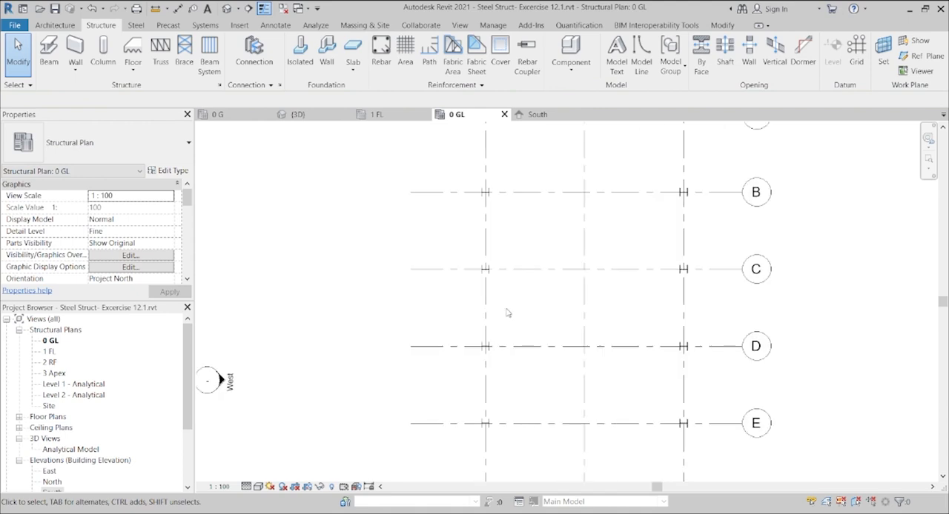
{"action": "left_click", "coordinate": [485, 269]}
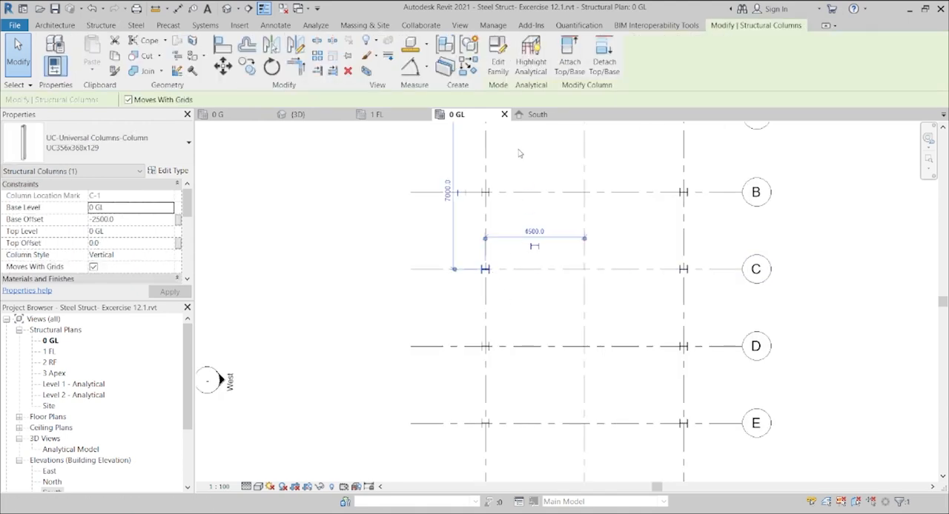
{"action": "left_click", "coordinate": [684, 150]}
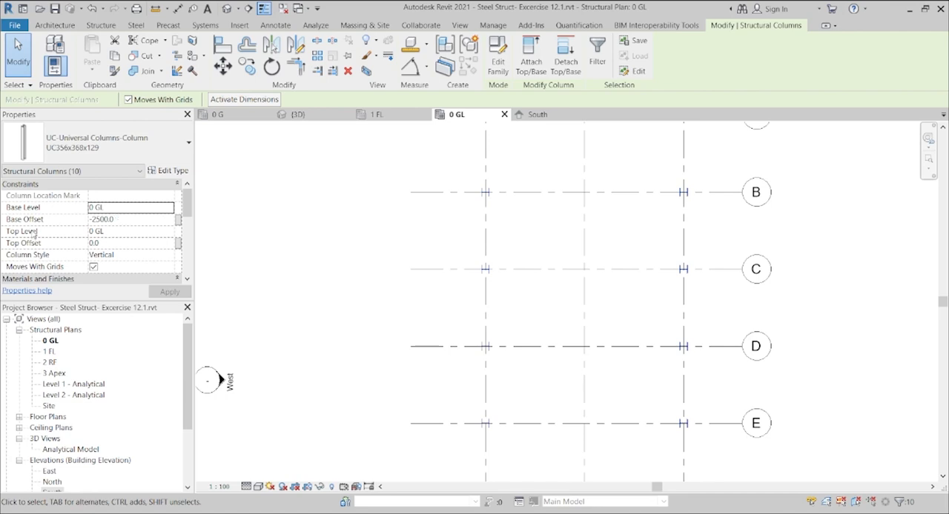
{"action": "left_click", "coordinate": [141, 232]}
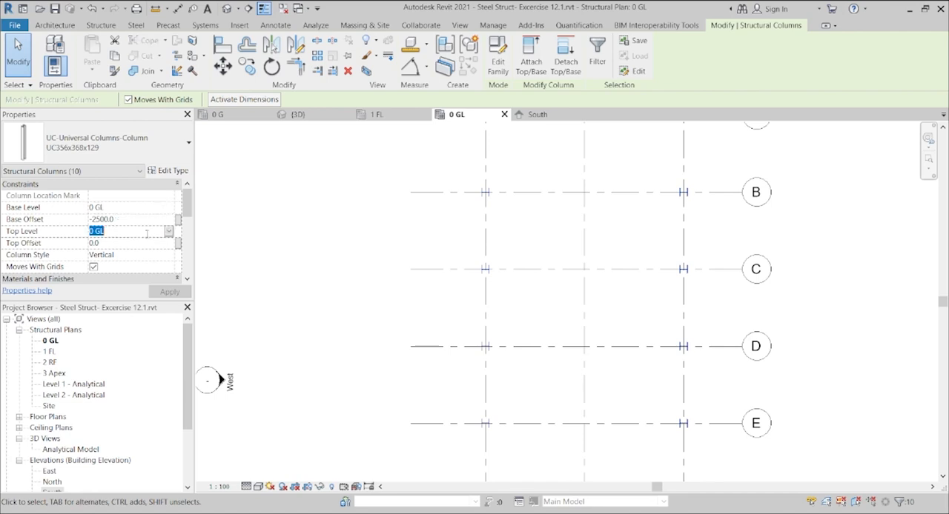
{"action": "left_click", "coordinate": [170, 234]}
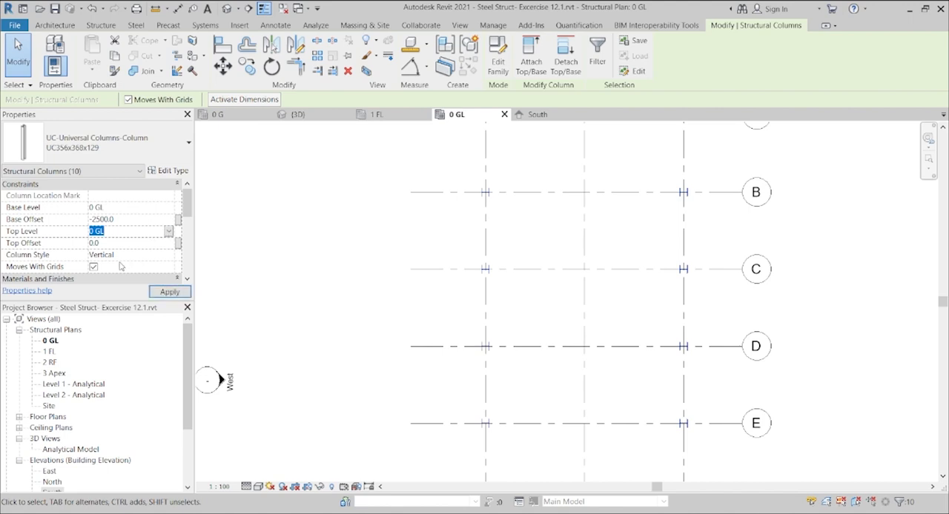
{"action": "left_click", "coordinate": [96, 261]}
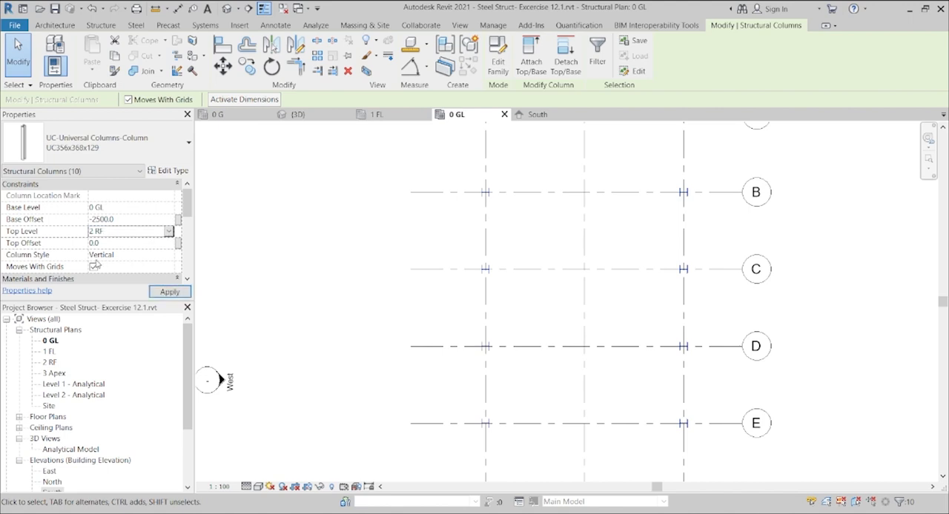
Step: Set the Base Offset of the ten selected columns to 0 and apply the changed properties
{"action": "left_click", "coordinate": [118, 220]}
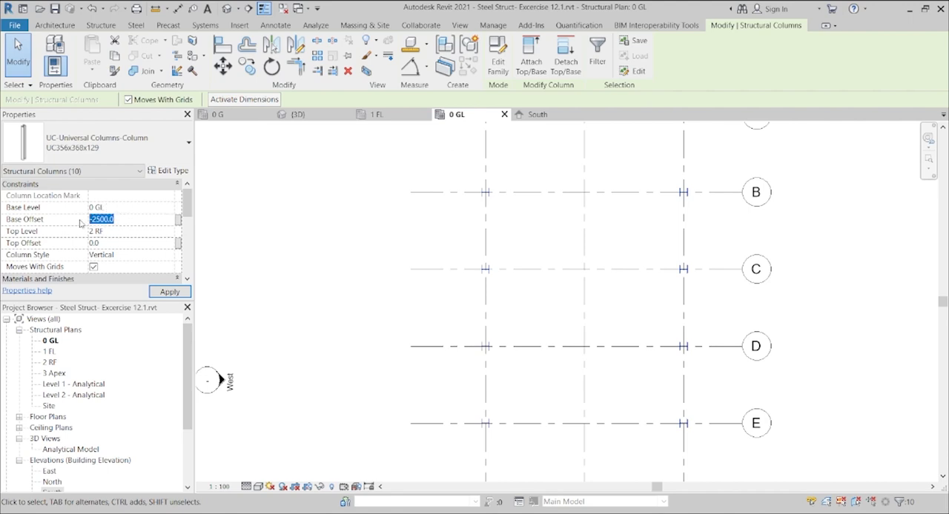
{"action": "type", "text": "00"}
{"action": "key", "text": "Return"}
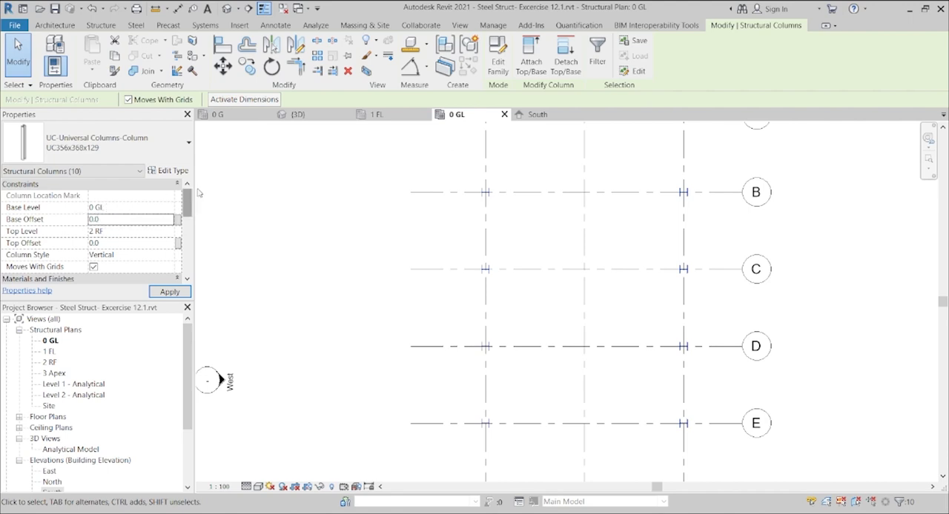
{"action": "left_click", "coordinate": [133, 255]}
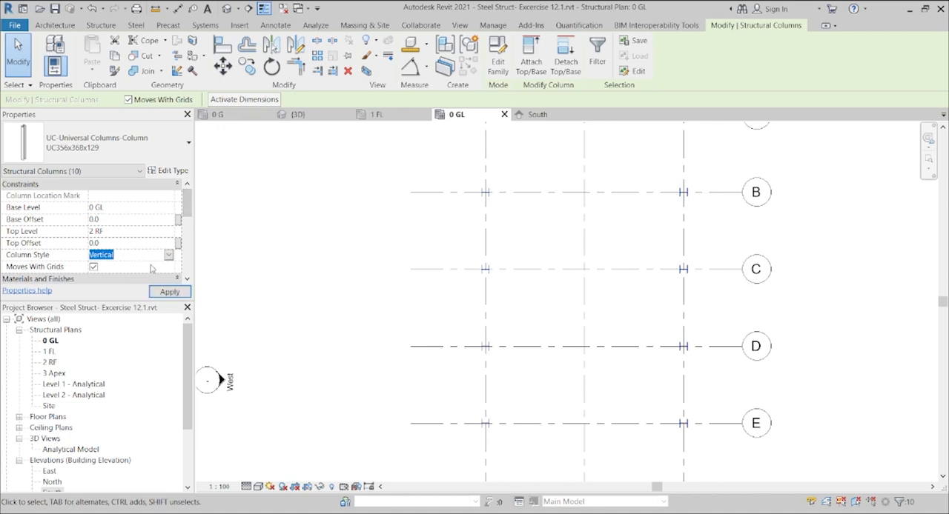
{"action": "mouse_move", "coordinate": [187, 206]}
{"action": "left_mouse_down"}
{"action": "mouse_move", "coordinate": [187, 265]}
{"action": "mouse_move", "coordinate": [187, 201]}
{"action": "left_mouse_up"}
{"action": "left_click", "coordinate": [164, 292]}
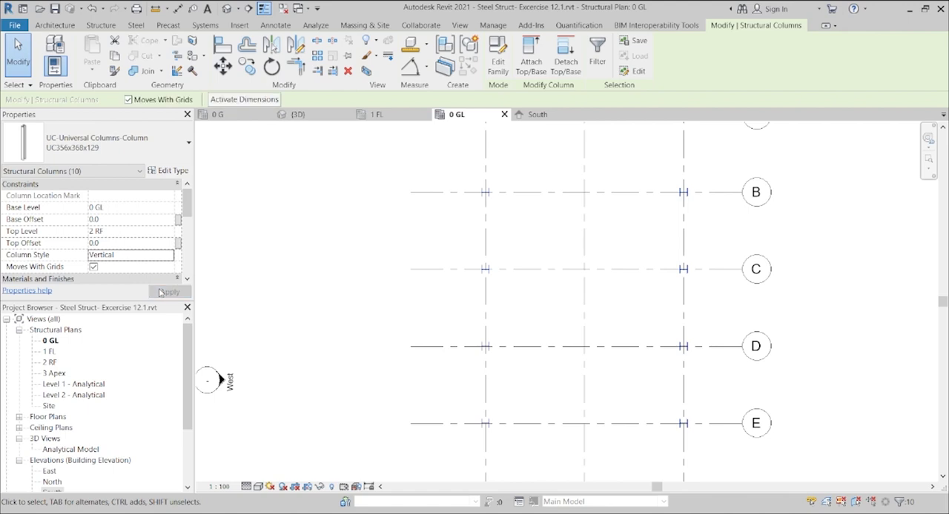
Step: Open the default 3D view and examine the height of the columns relative to the levels
{"action": "left_click", "coordinate": [227, 8]}
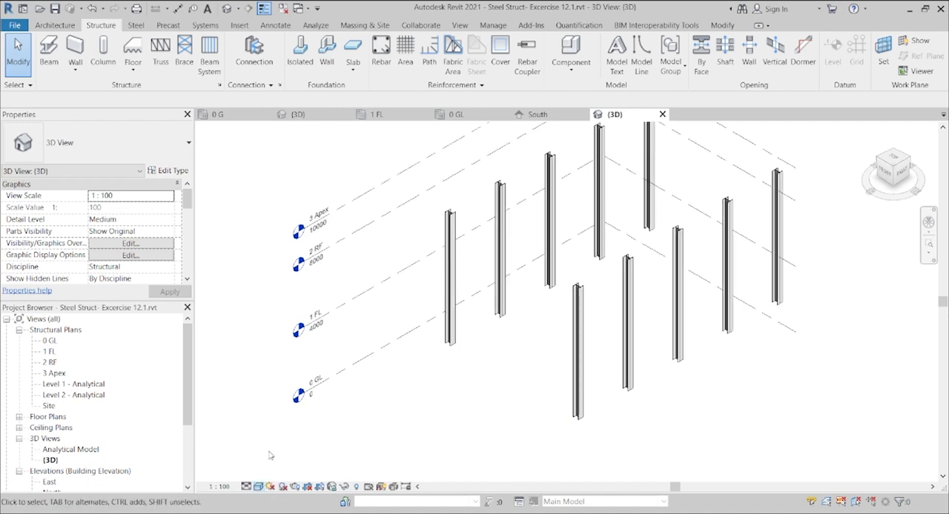
{"action": "scroll", "coordinate": [511, 364], "scroll_direction": "up", "scroll_amount": 3}
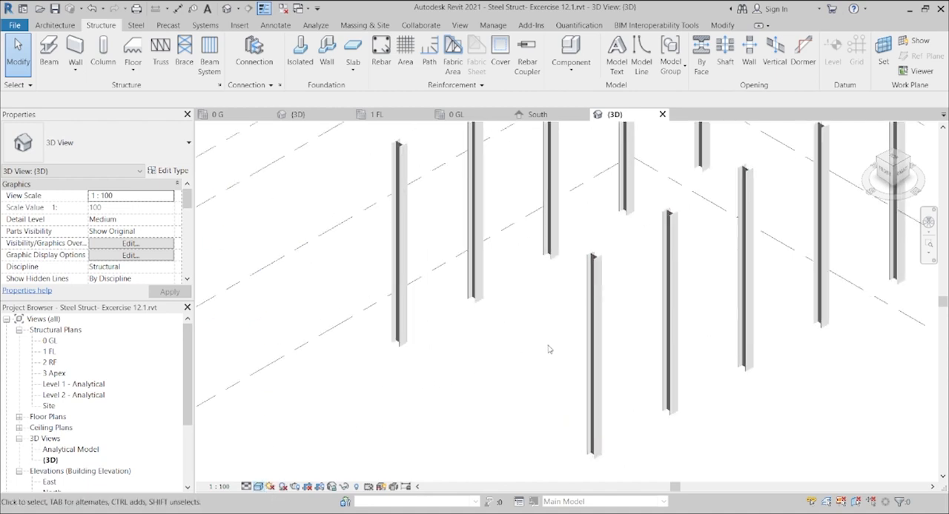
{"action": "scroll", "coordinate": [534, 356], "scroll_direction": "down", "scroll_amount": 2}
{"action": "scroll", "coordinate": [549, 350], "scroll_direction": "up", "scroll_amount": 3}
{"action": "scroll", "coordinate": [550, 350], "scroll_direction": "down", "scroll_amount": 4}
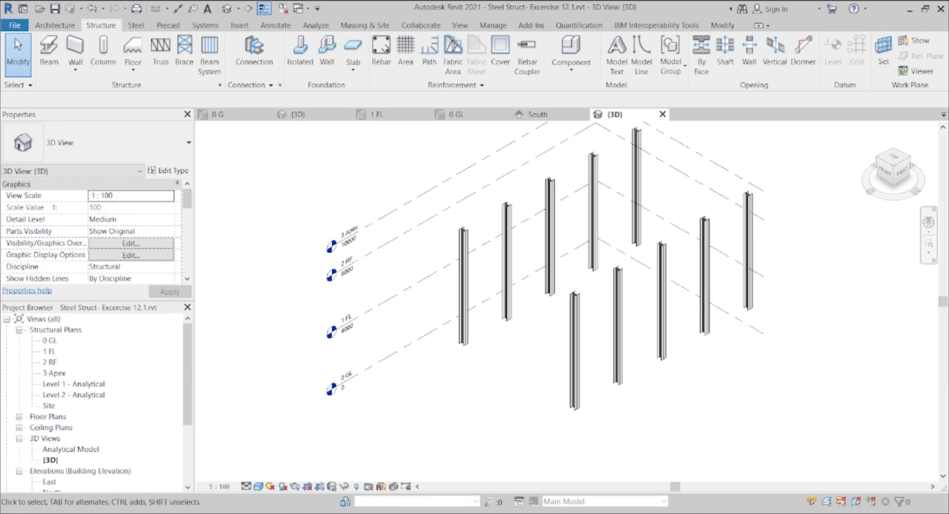
{"action": "scroll", "coordinate": [584, 302], "scroll_direction": "up", "scroll_amount": 2}
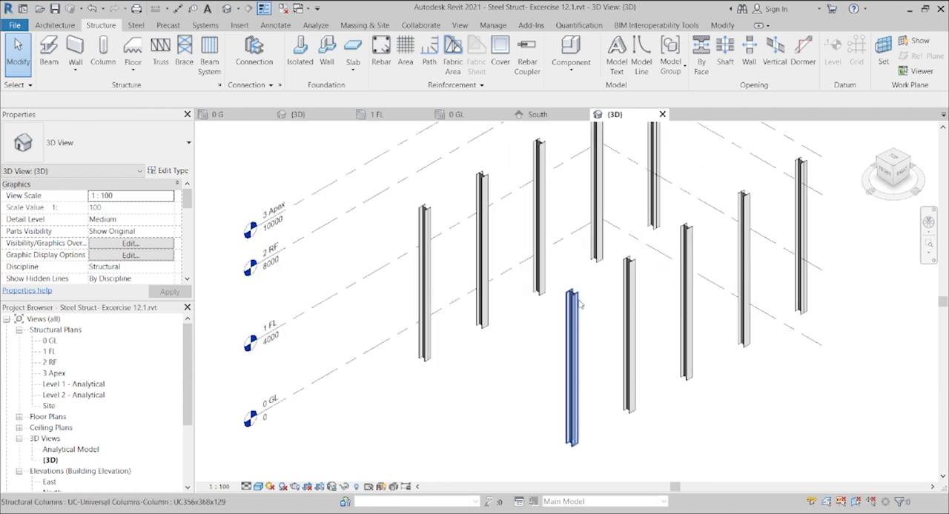
{"action": "scroll", "coordinate": [572, 306], "scroll_direction": "down", "scroll_amount": 3}
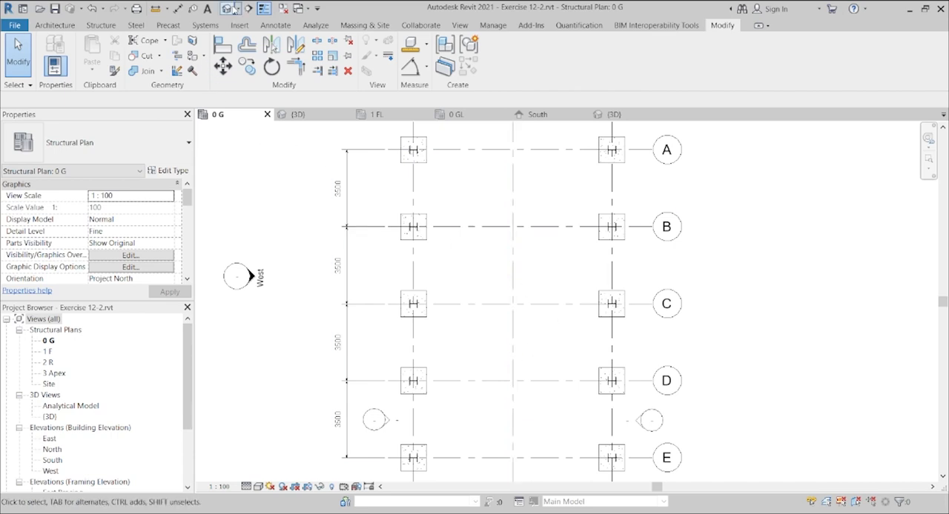
Step: Examine the roof framing in the 3D view of the Exercise 12-2 reference model, and return to the 3D view of Excercise 12.1
{"action": "left_click", "coordinate": [229, 8]}
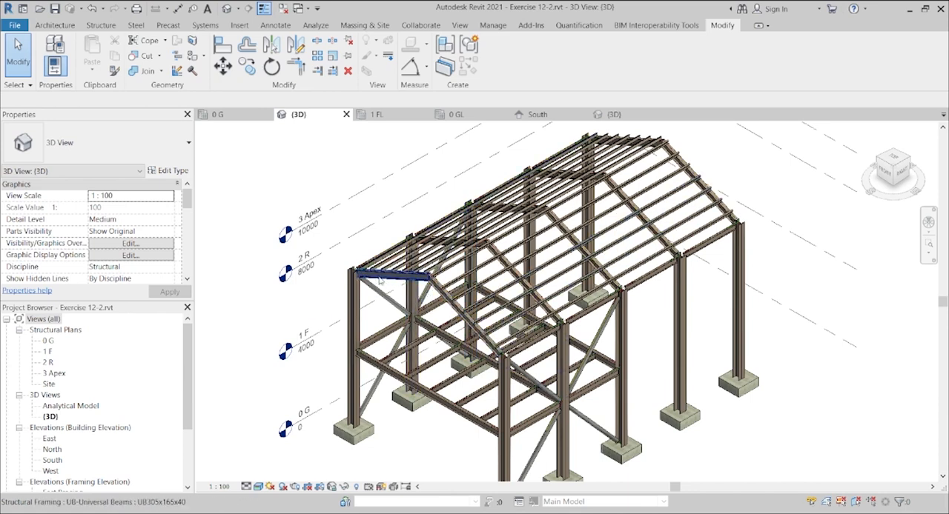
{"action": "scroll", "coordinate": [411, 281], "scroll_direction": "up", "scroll_amount": 4}
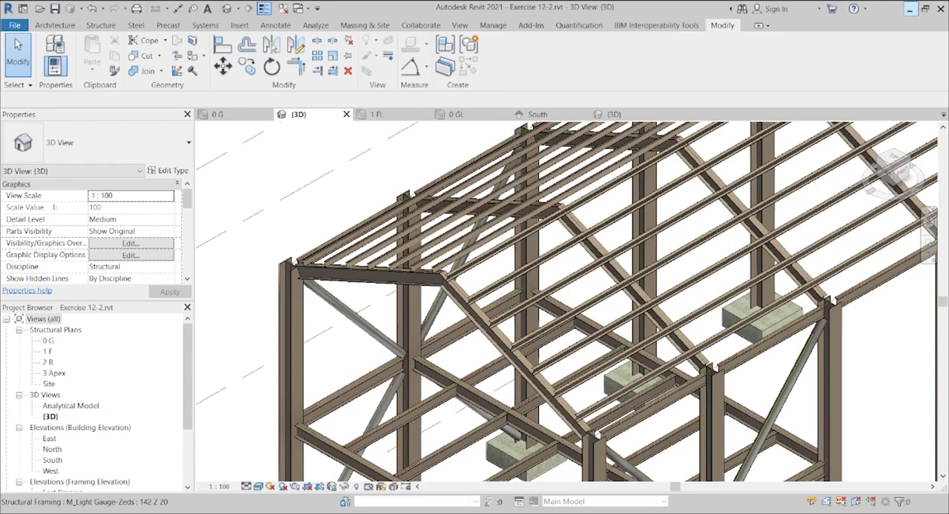
{"action": "left_click", "coordinate": [910, 10]}
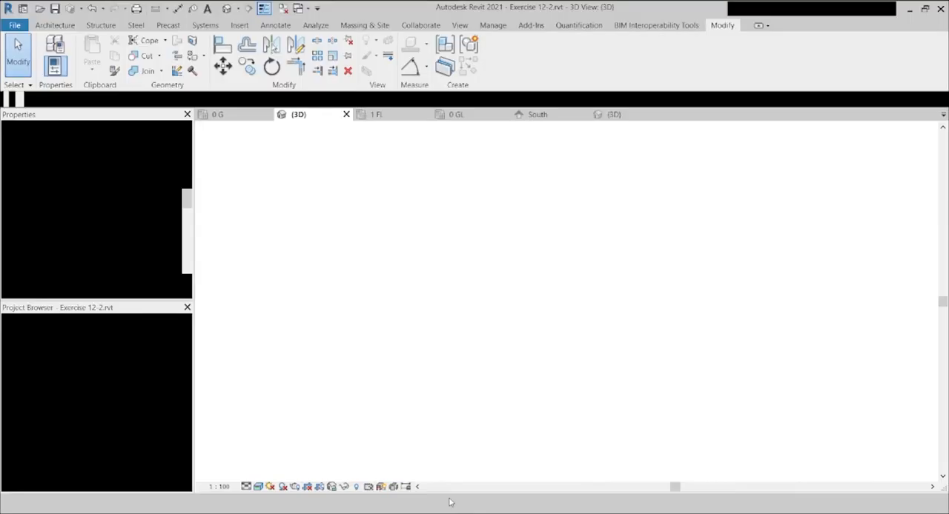
{"action": "left_click", "coordinate": [612, 114]}
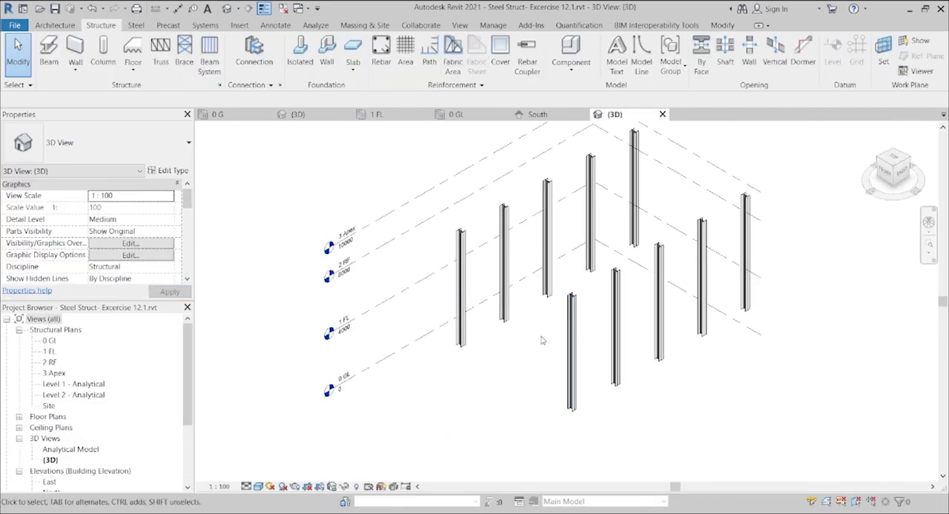
{"action": "left_click", "coordinate": [888, 172]}
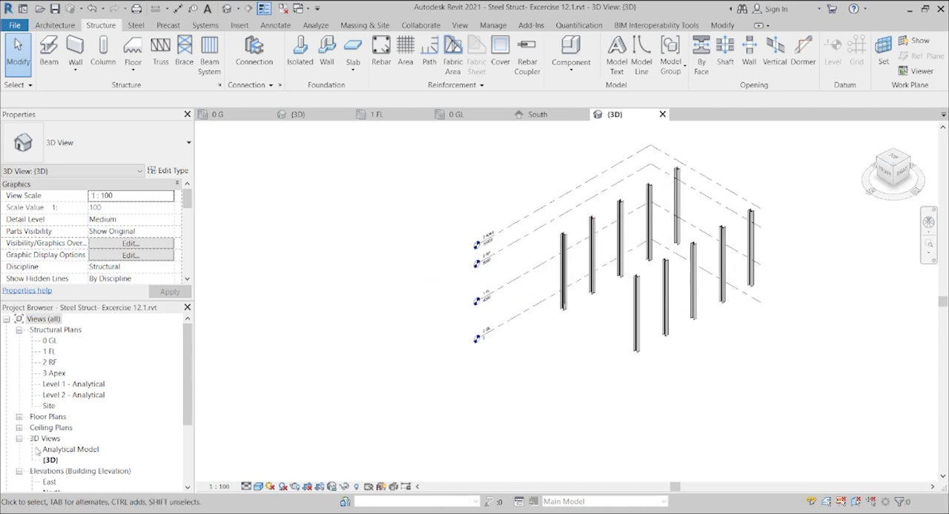
Step: In the 0 GL structural plan, move the East and South elevation markers closer to the column grid
{"action": "double_click", "coordinate": [49, 341]}
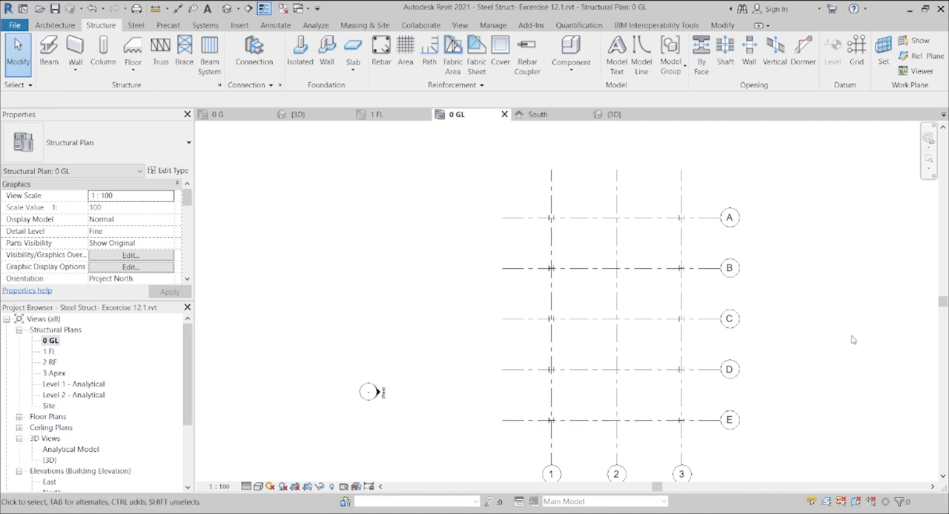
{"action": "left_click_drag", "start_coordinate": [945, 305], "coordinate": [945, 345]}
{"action": "scroll", "coordinate": [586, 414], "scroll_direction": "down", "scroll_amount": 3}
{"action": "scroll", "coordinate": [586, 415], "scroll_direction": "down", "scroll_amount": 1}
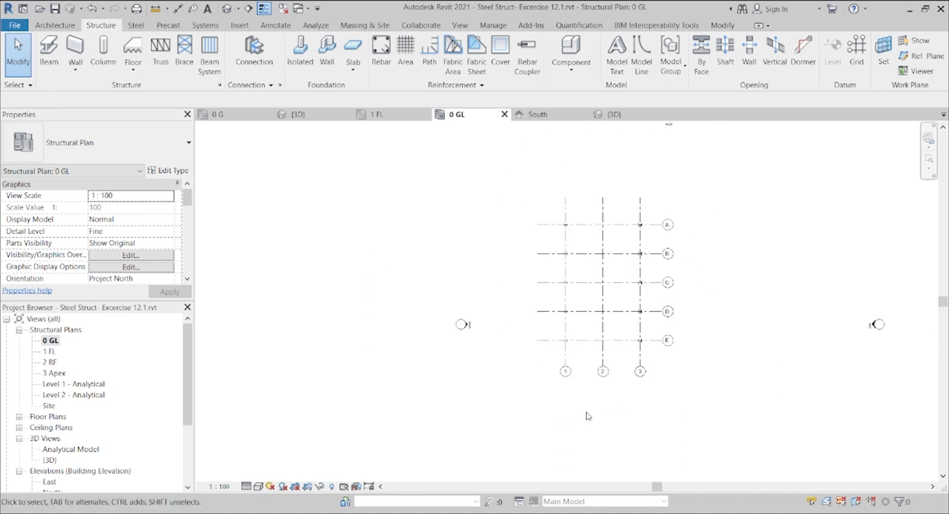
{"action": "mouse_move", "coordinate": [866, 299]}
{"action": "left_mouse_down"}
{"action": "mouse_move", "coordinate": [939, 375]}
{"action": "mouse_move", "coordinate": [937, 390]}
{"action": "left_mouse_up"}
{"action": "left_click_drag", "start_coordinate": [876, 324], "coordinate": [756, 288]}
{"action": "left_click_drag", "start_coordinate": [942, 301], "coordinate": [942, 347]}
{"action": "left_click_drag", "start_coordinate": [669, 380], "coordinate": [619, 279]}
{"action": "left_click_drag", "start_coordinate": [942, 346], "coordinate": [942, 315]}
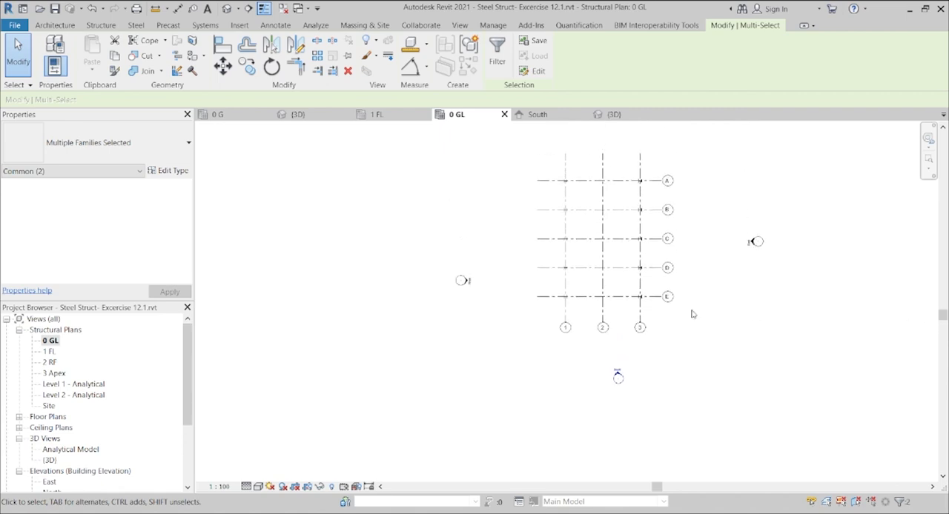
Step: Move the West and North elevation markers closer to the column grid in the 0 GL plan
{"action": "mouse_move", "coordinate": [408, 265]}
{"action": "left_mouse_down"}
{"action": "mouse_move", "coordinate": [462, 282]}
{"action": "mouse_move", "coordinate": [496, 324]}
{"action": "left_mouse_up"}
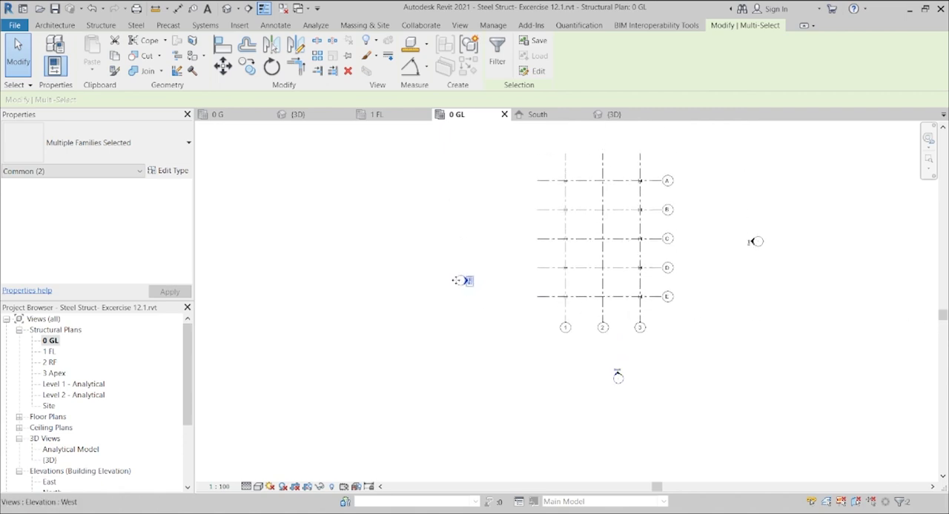
{"action": "left_click_drag", "start_coordinate": [465, 264], "coordinate": [493, 228]}
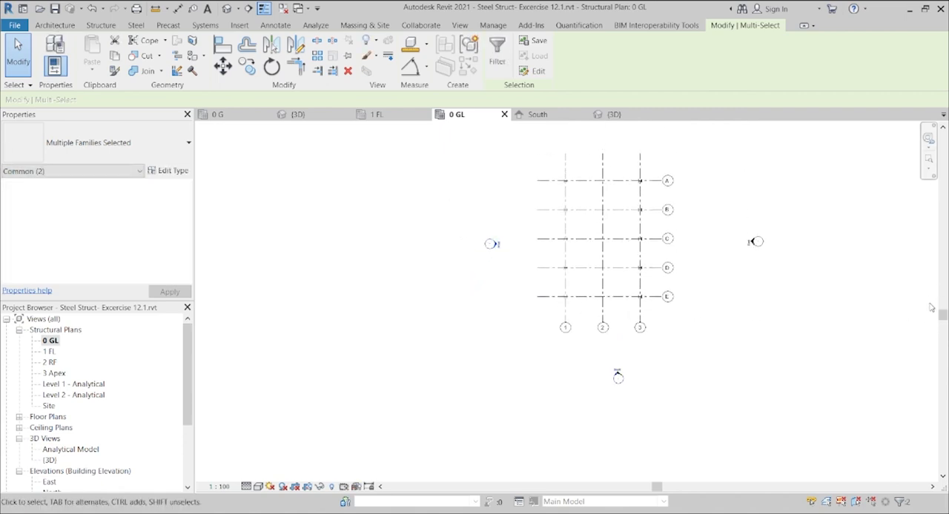
{"action": "left_click_drag", "start_coordinate": [942, 315], "coordinate": [942, 276]}
{"action": "left_click_drag", "start_coordinate": [597, 162], "coordinate": [720, 255]}
{"action": "mouse_move", "coordinate": [669, 213]}
{"action": "left_mouse_down"}
{"action": "mouse_move", "coordinate": [604, 227]}
{"action": "mouse_move", "coordinate": [597, 247]}
{"action": "left_mouse_up"}
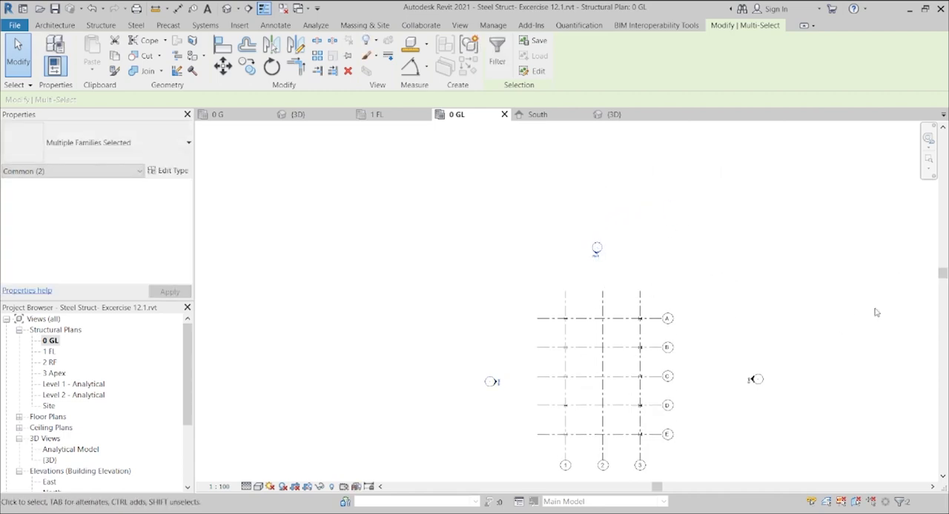
{"action": "left_click_drag", "start_coordinate": [943, 271], "coordinate": [943, 312]}
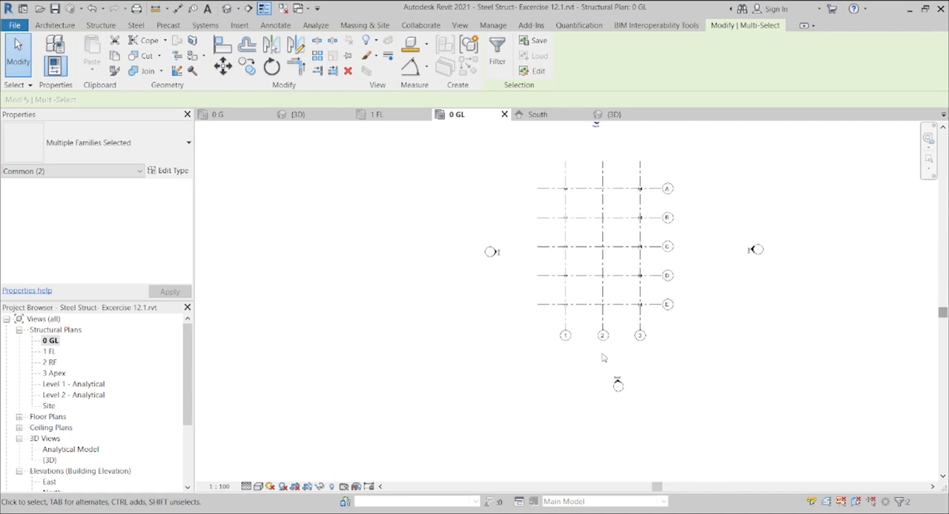
Step: Open the South elevation and set its work plane to Grid E
{"action": "scroll", "coordinate": [604, 374], "scroll_direction": "up", "scroll_amount": 2}
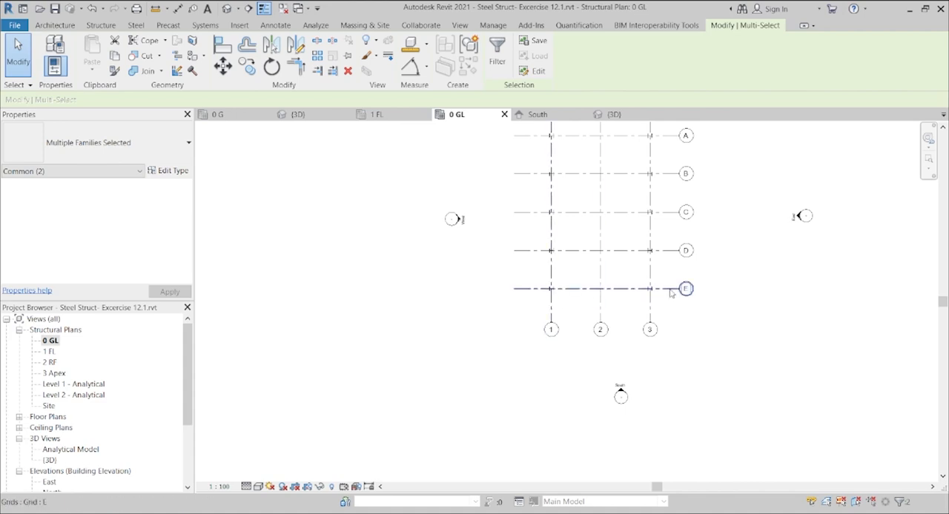
{"action": "scroll", "coordinate": [612, 292], "scroll_direction": "up", "scroll_amount": 8}
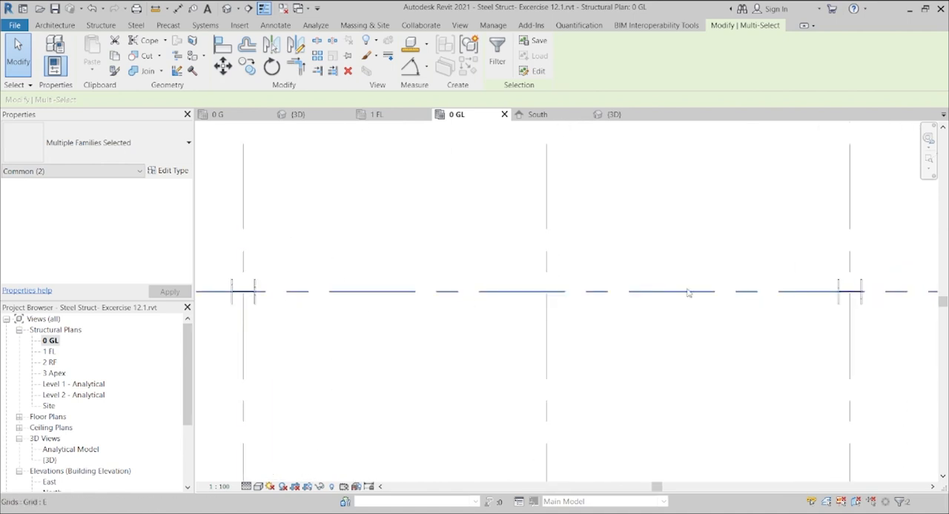
{"action": "scroll", "coordinate": [864, 298], "scroll_direction": "down", "scroll_amount": 5}
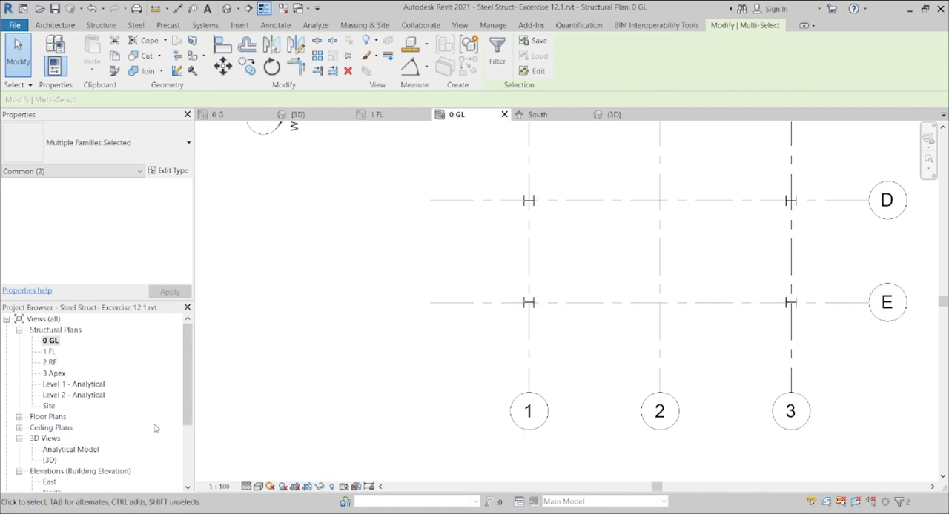
{"action": "key", "text": "Escape"}
{"action": "scroll", "coordinate": [184, 398], "scroll_direction": "down", "scroll_amount": 2}
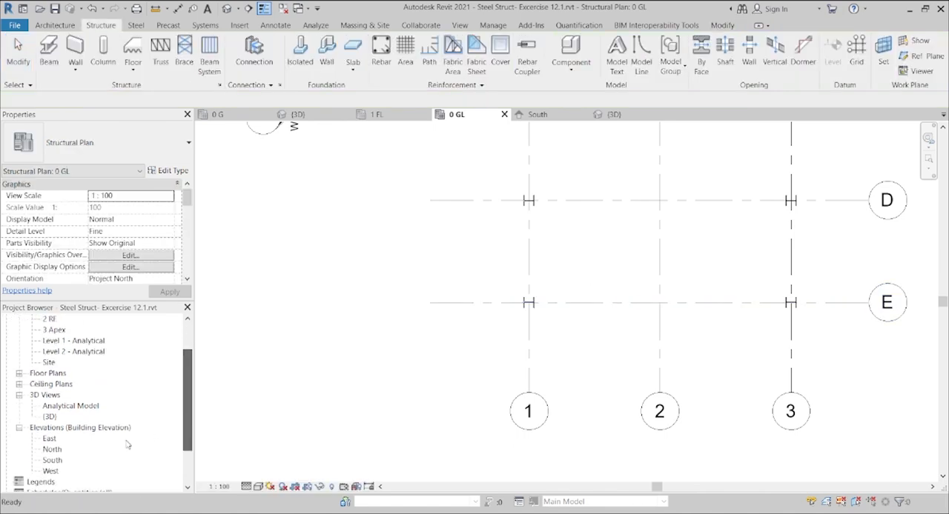
{"action": "double_click", "coordinate": [53, 464]}
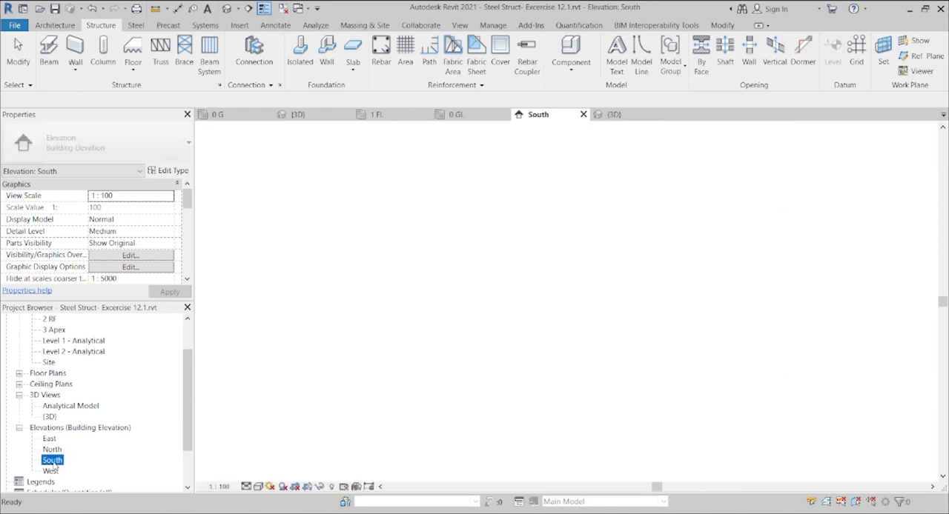
{"action": "left_click", "coordinate": [101, 25]}
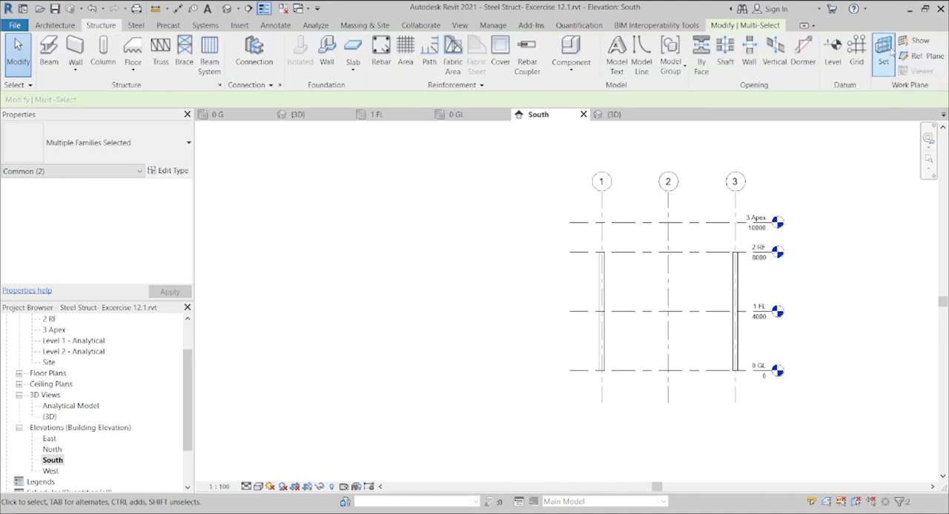
{"action": "left_click", "coordinate": [884, 50]}
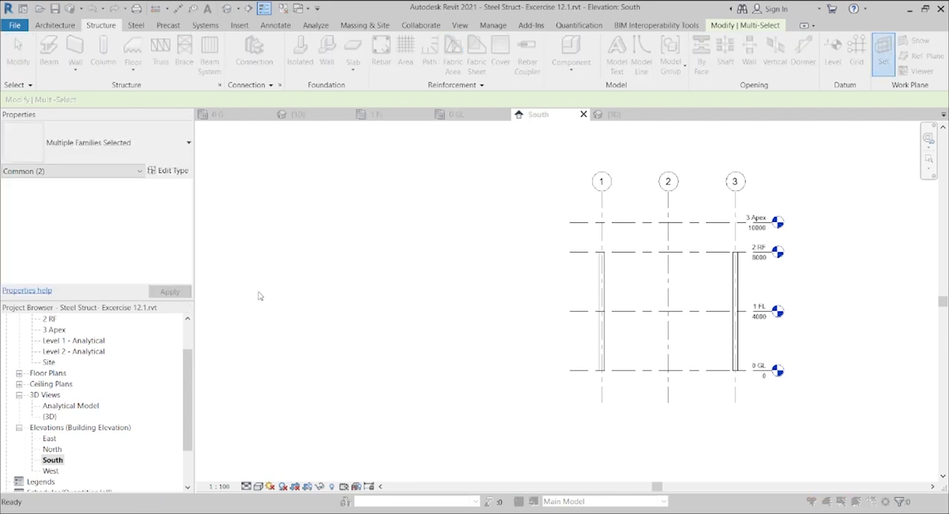
{"action": "left_click", "coordinate": [202, 366]}
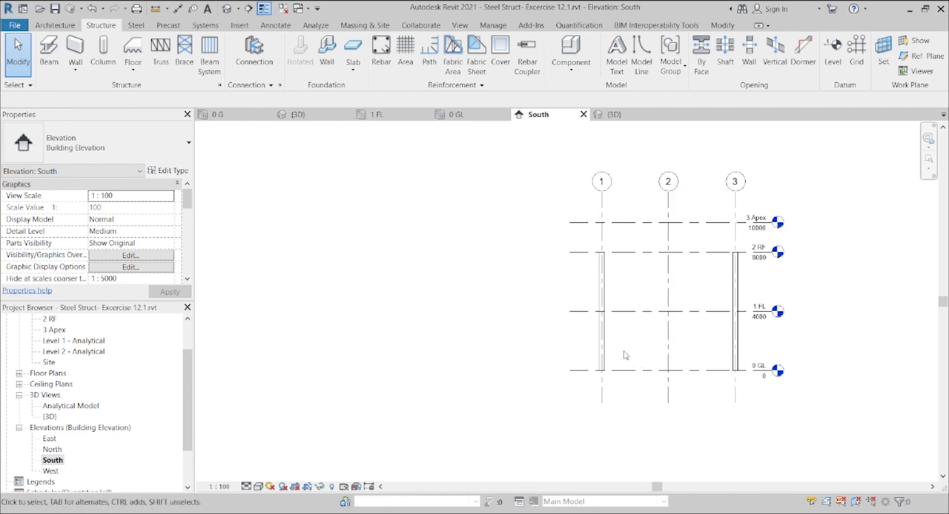
Step: Place UB305x165x40 beams on Grid E from the grid 1 column top to grid 2 at 3 Apex, and down to the grid 3 column top
{"action": "scroll", "coordinate": [656, 363], "scroll_direction": "up", "scroll_amount": 1}
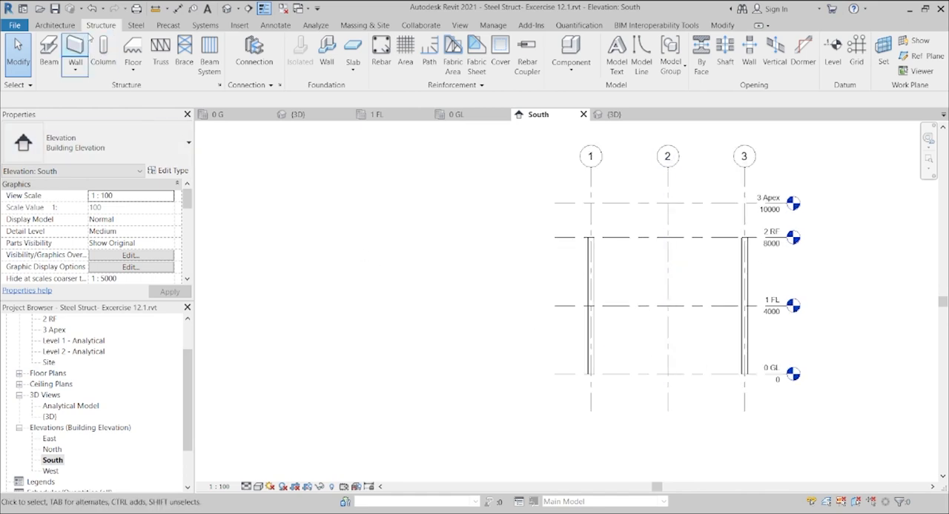
{"action": "left_click", "coordinate": [46, 53]}
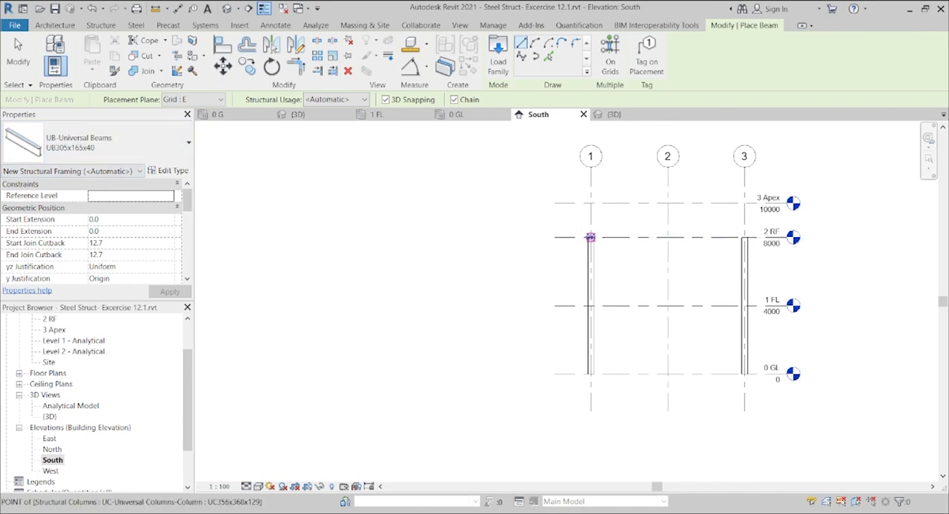
{"action": "scroll", "coordinate": [590, 237], "scroll_direction": "up", "scroll_amount": 3}
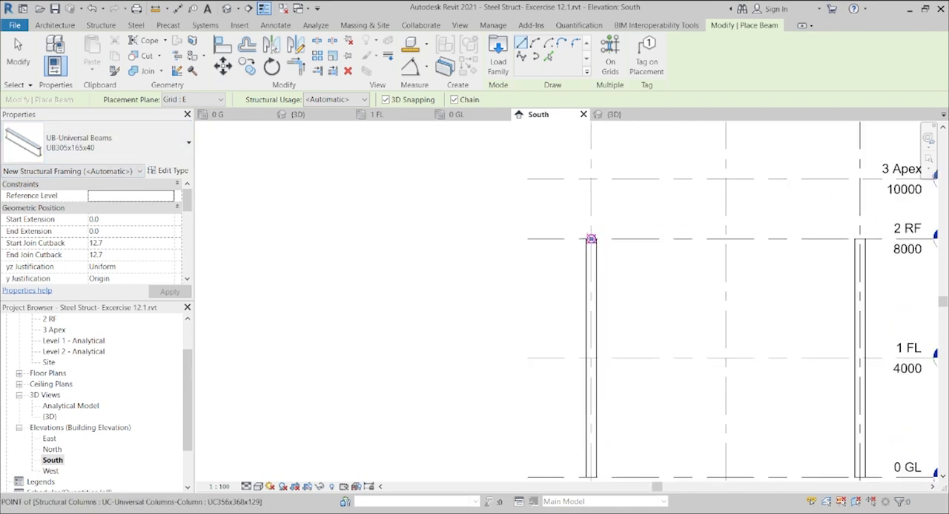
{"action": "left_click", "coordinate": [591, 239]}
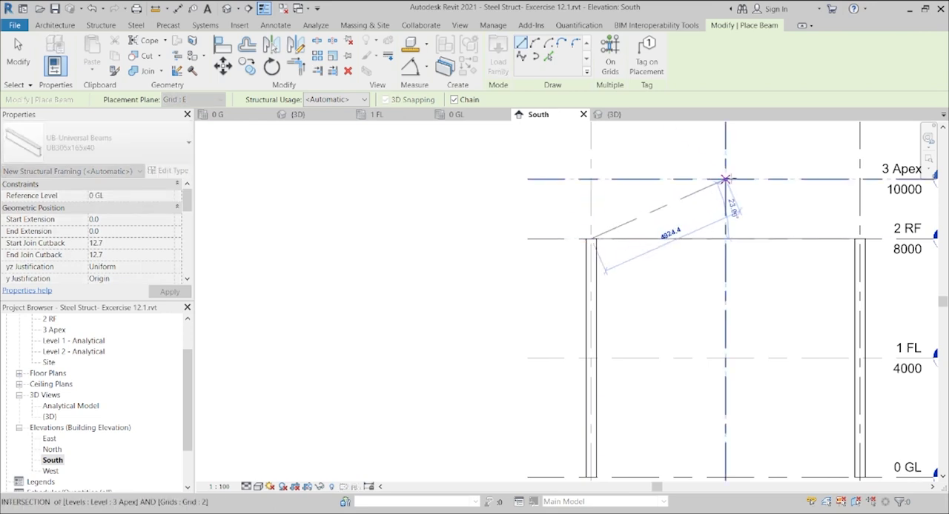
{"action": "left_click", "coordinate": [725, 180]}
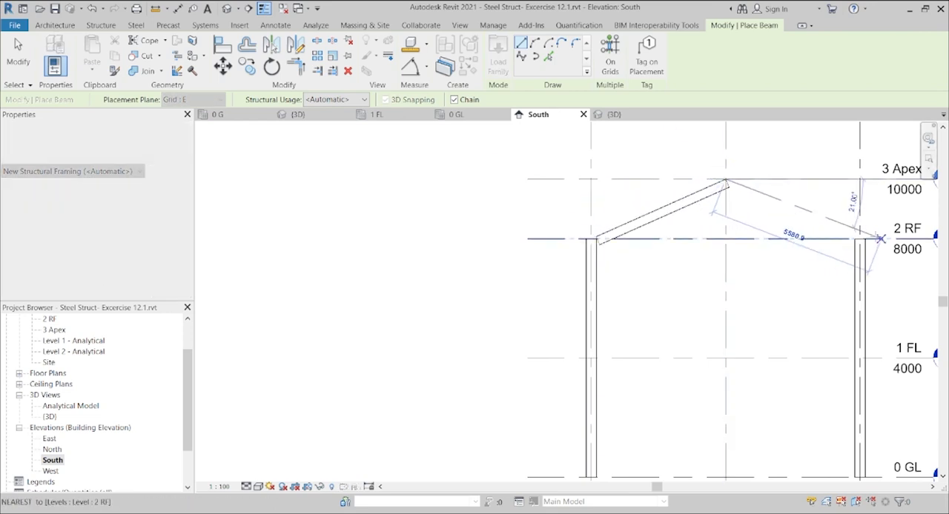
{"action": "left_click", "coordinate": [859, 239]}
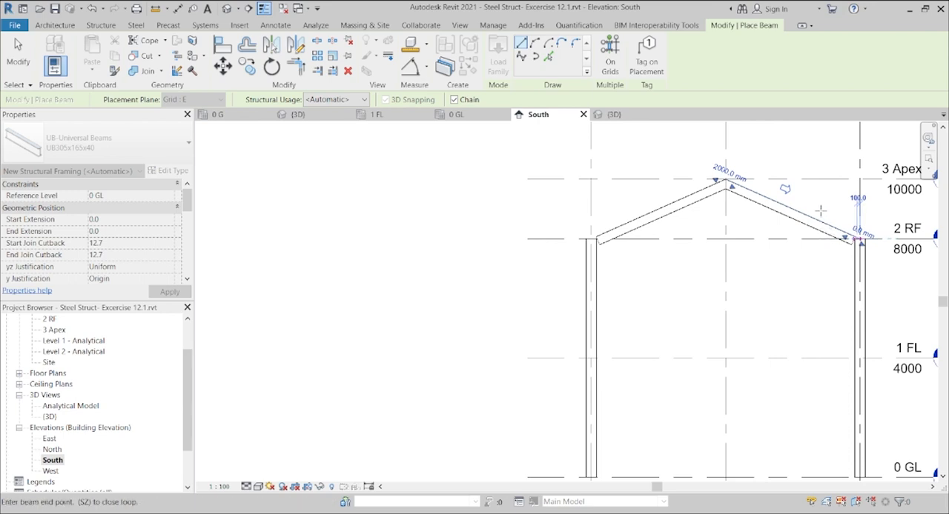
{"action": "key", "text": "Escape"}
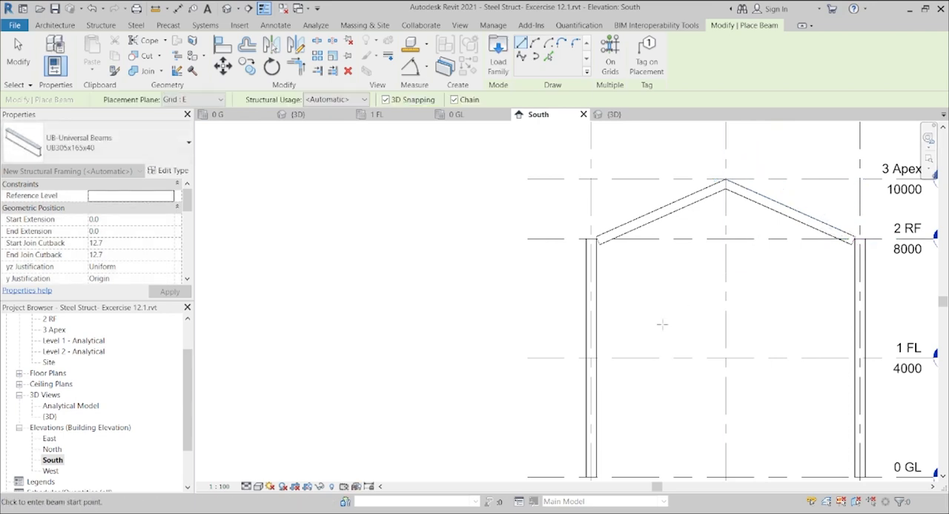
{"action": "scroll", "coordinate": [671, 341], "scroll_direction": "down", "scroll_amount": 2}
{"action": "left_click_drag", "start_coordinate": [657, 487], "coordinate": [688, 487]}
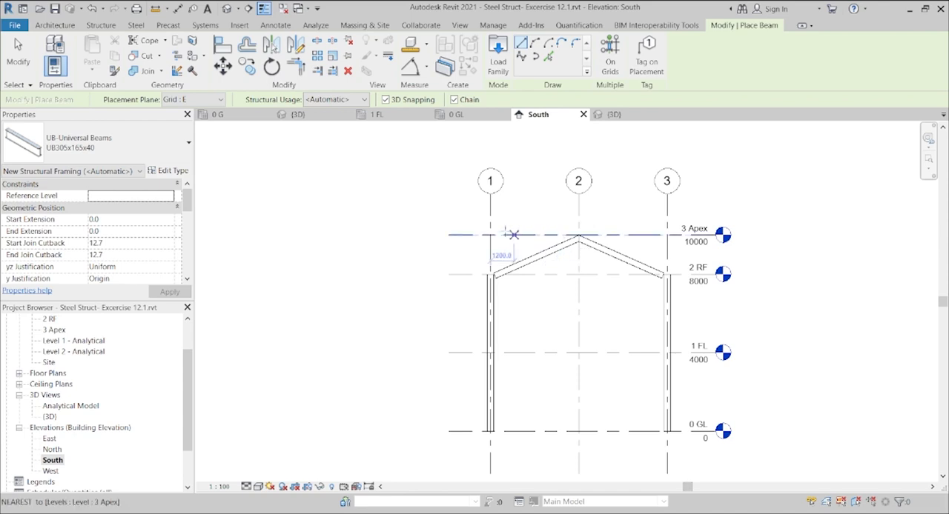
{"action": "key", "text": "Escape"}
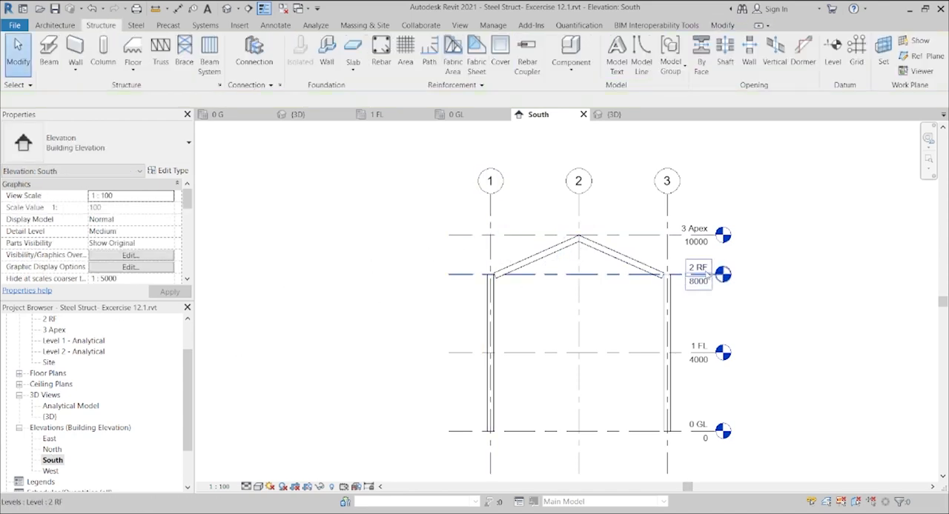
Step: In the 2 RF structural plan, copy the two sloping roof beams from grid E to grids D, C, B and A
{"action": "scroll", "coordinate": [691, 274], "scroll_direction": "up", "scroll_amount": 3}
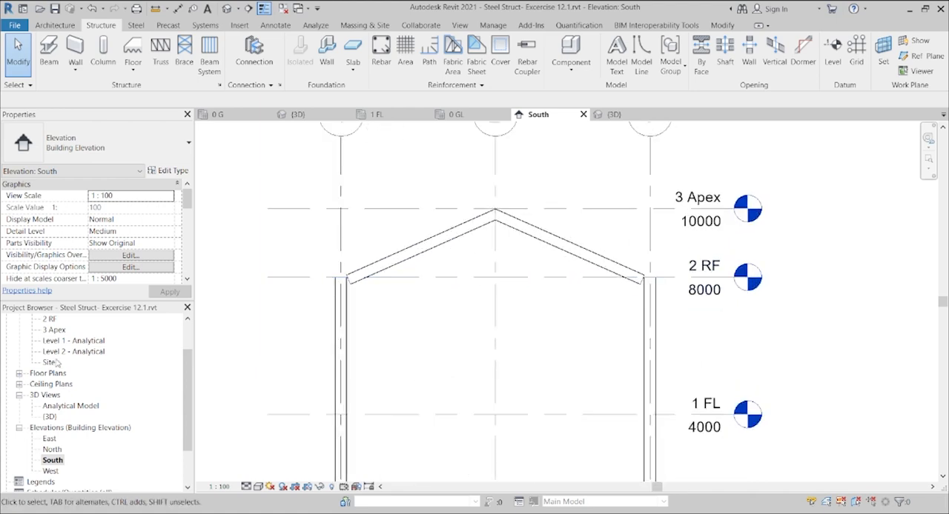
{"action": "scroll", "coordinate": [88, 385], "scroll_direction": "up", "scroll_amount": 3}
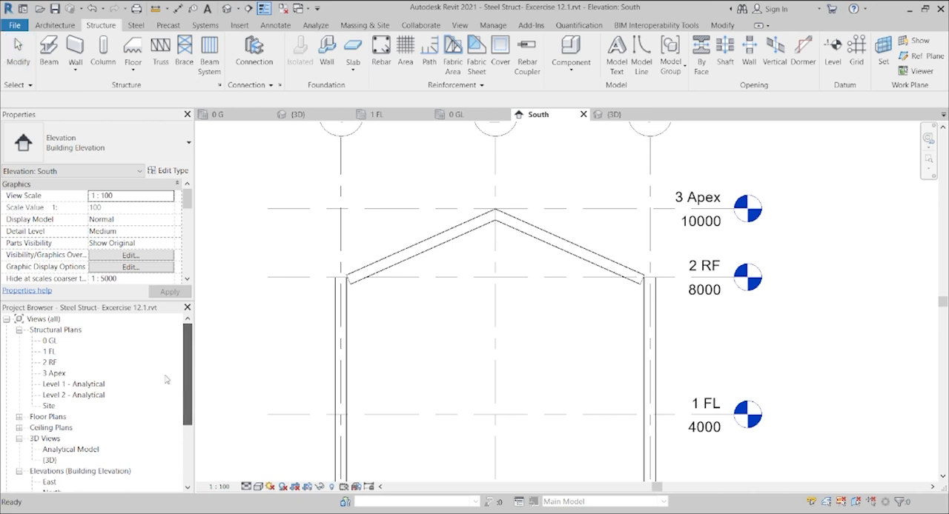
{"action": "double_click", "coordinate": [50, 364]}
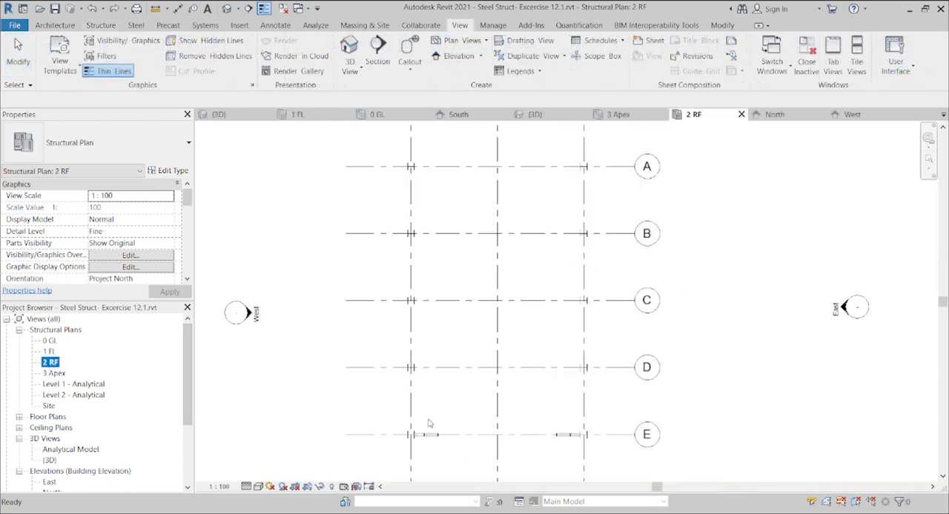
{"action": "left_click", "coordinate": [243, 481]}
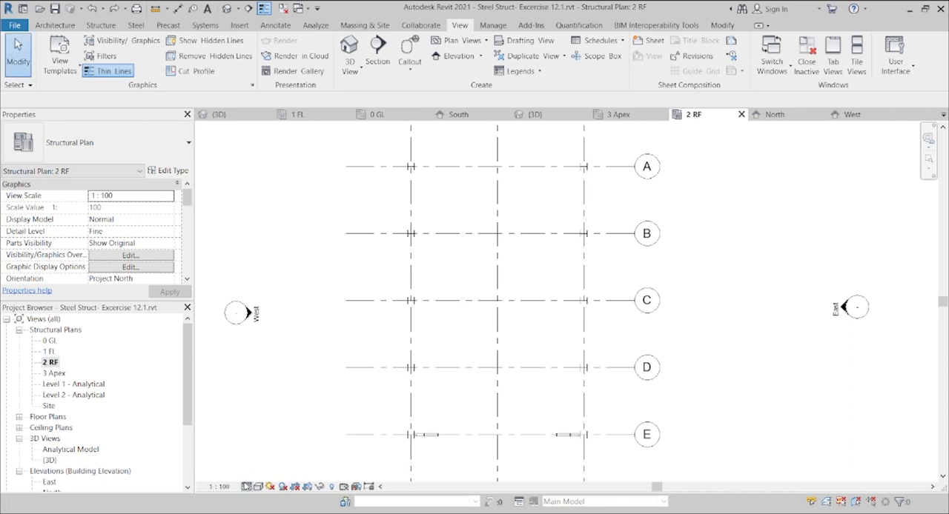
{"action": "left_click", "coordinate": [440, 439]}
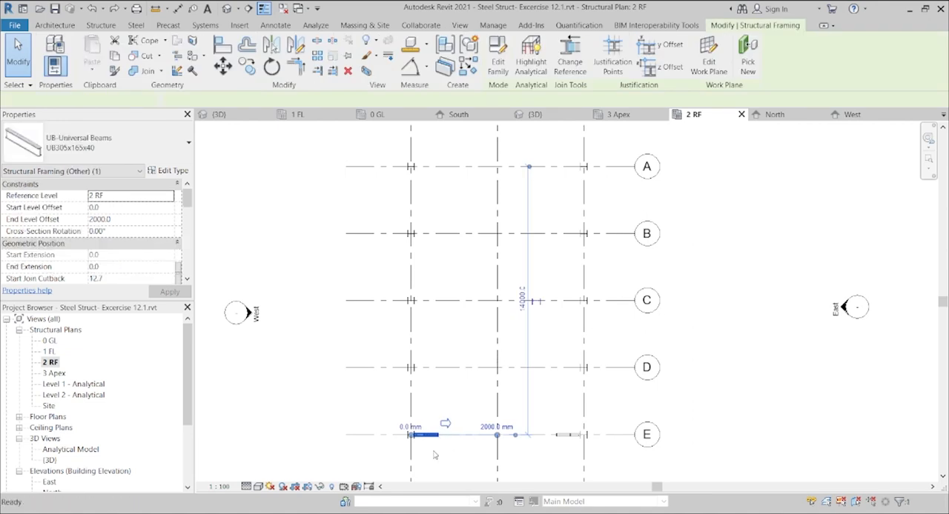
{"action": "left_click", "coordinate": [568, 435], "text": "ctrl"}
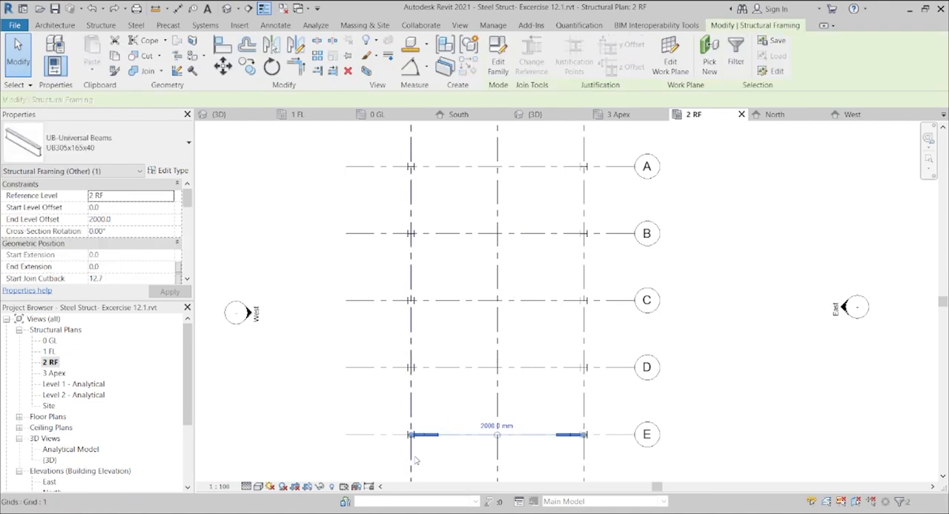
{"action": "left_click", "coordinate": [247, 67]}
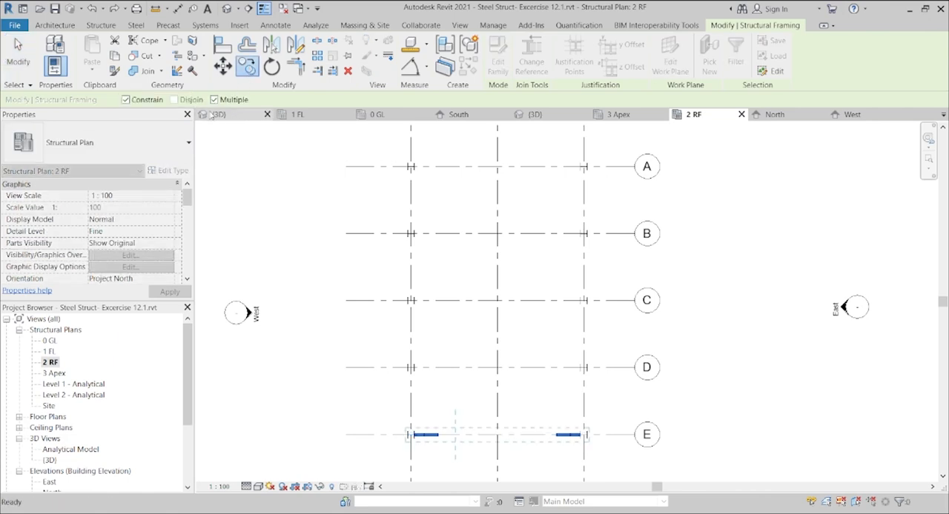
{"action": "left_click", "coordinate": [390, 436]}
{"action": "left_click", "coordinate": [393, 367]}
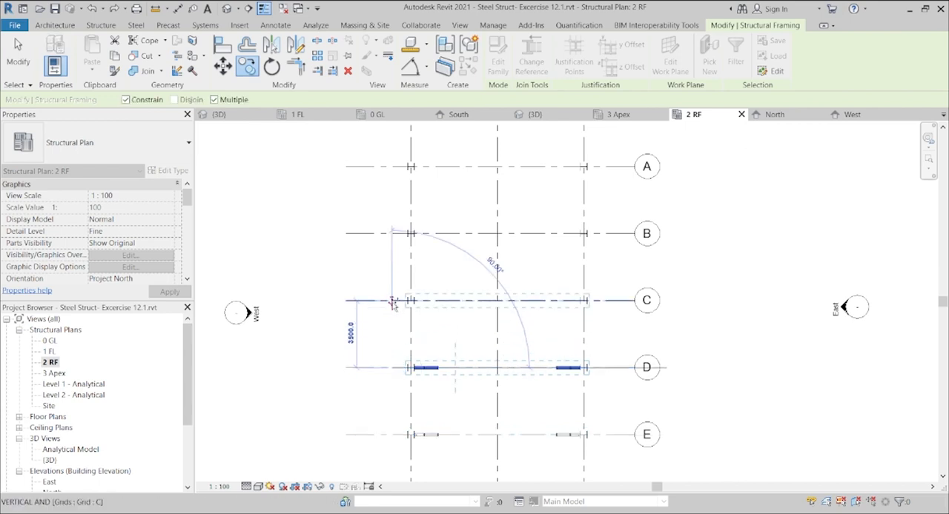
{"action": "left_click", "coordinate": [393, 301]}
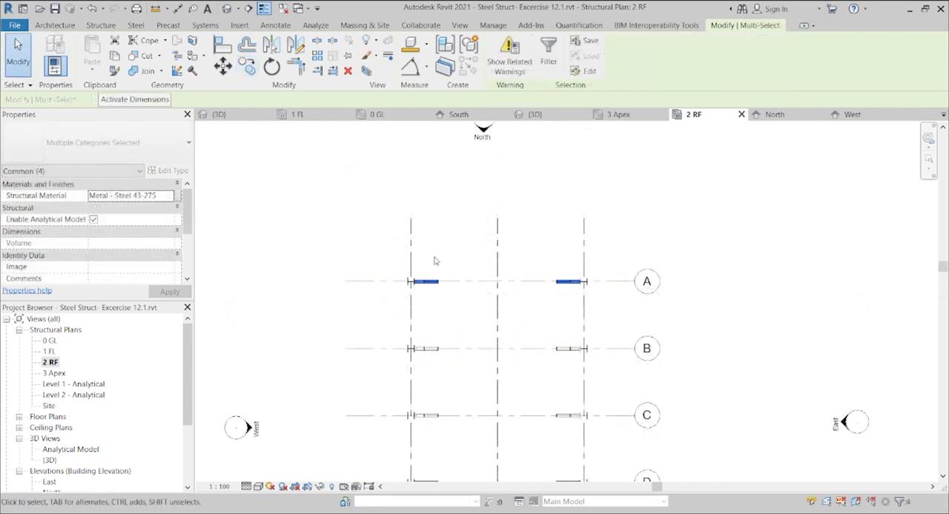
{"action": "key", "text": "Escape"}
{"action": "key", "text": "Escape"}
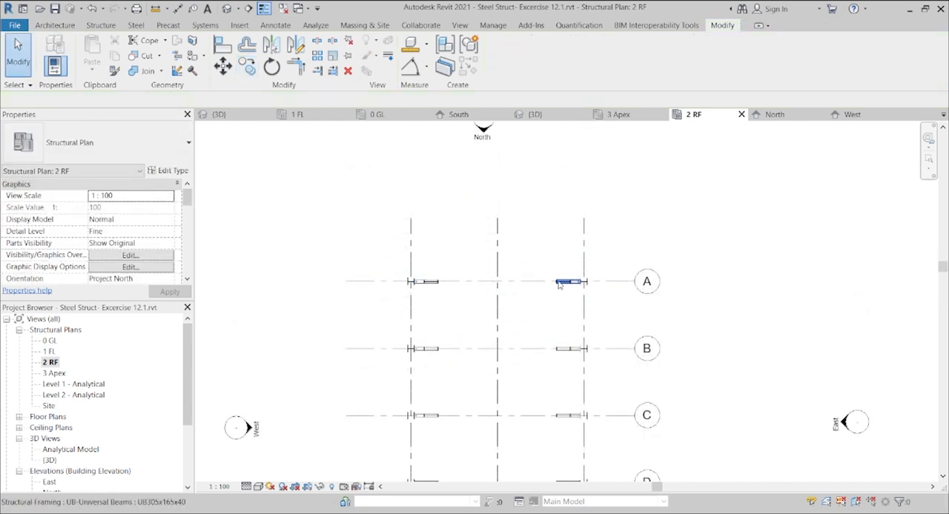
Step: Delete all roof beams and columns on grid A in the 2 RF plan
{"action": "left_click", "coordinate": [565, 286]}
{"action": "left_click_drag", "start_coordinate": [365, 254], "coordinate": [615, 320]}
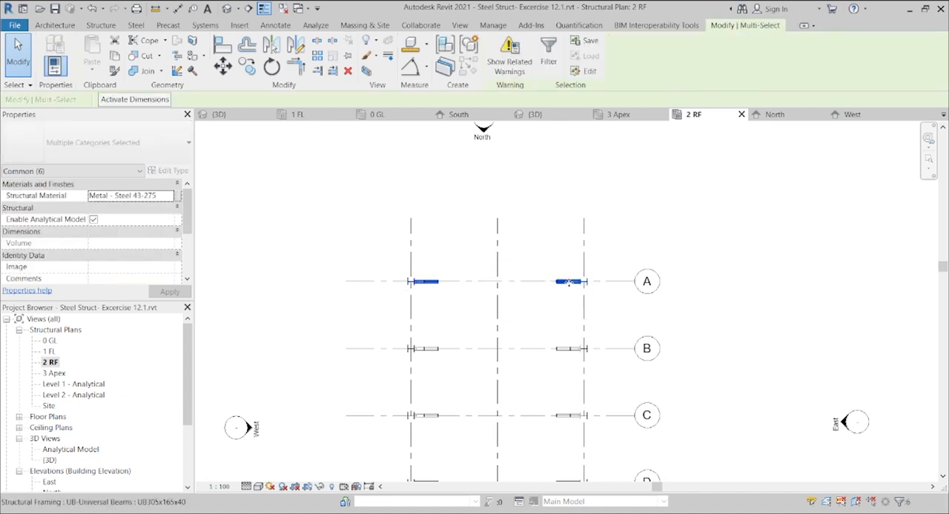
{"action": "key", "text": "Delete"}
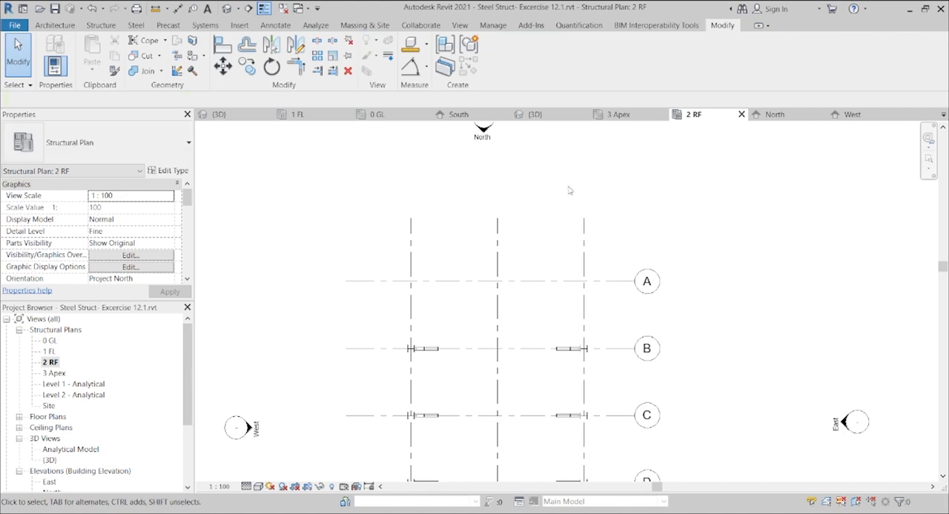
Step: Copy the columns and roof beams on grid B to grid A, and view the frames in the default 3D view
{"action": "left_click", "coordinate": [417, 351]}
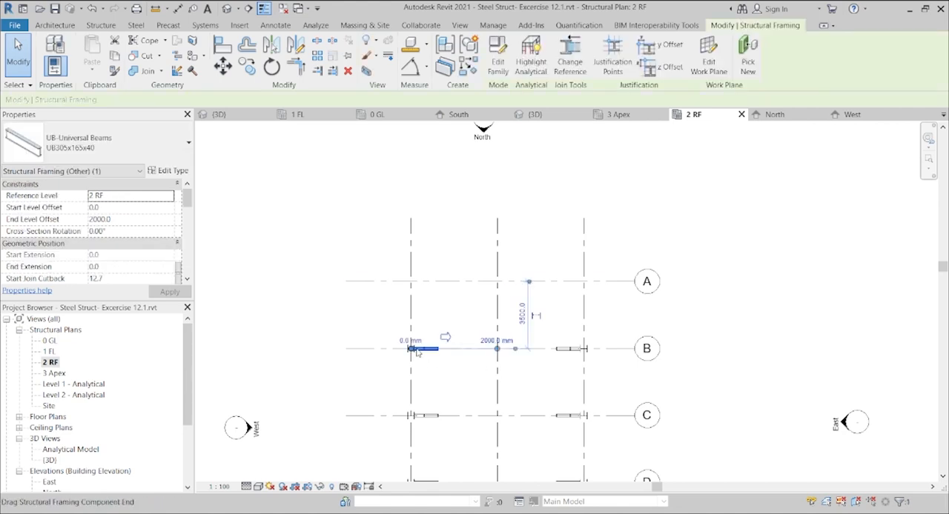
{"action": "key", "text": "s"}
{"action": "key", "text": "a"}
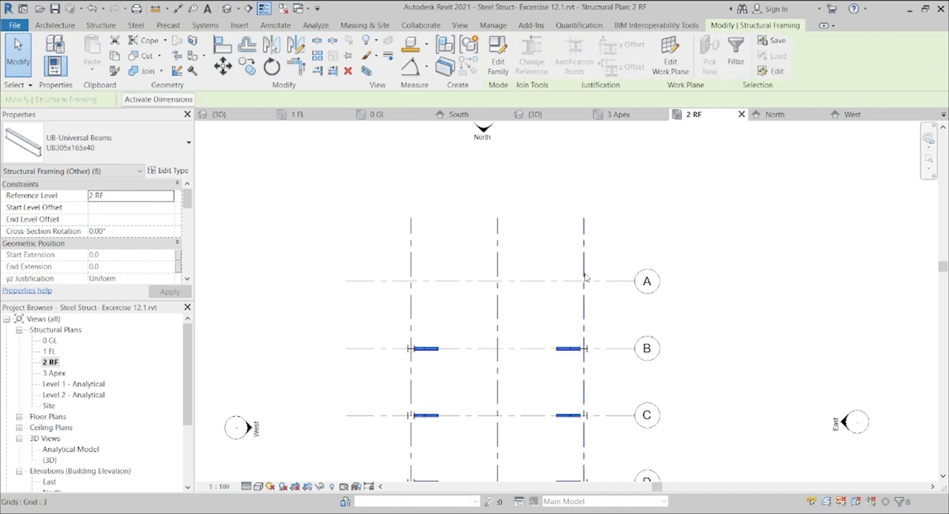
{"action": "left_click", "coordinate": [603, 300]}
{"action": "left_click_drag", "start_coordinate": [385, 317], "coordinate": [616, 395]}
{"action": "left_click", "coordinate": [246, 68]}
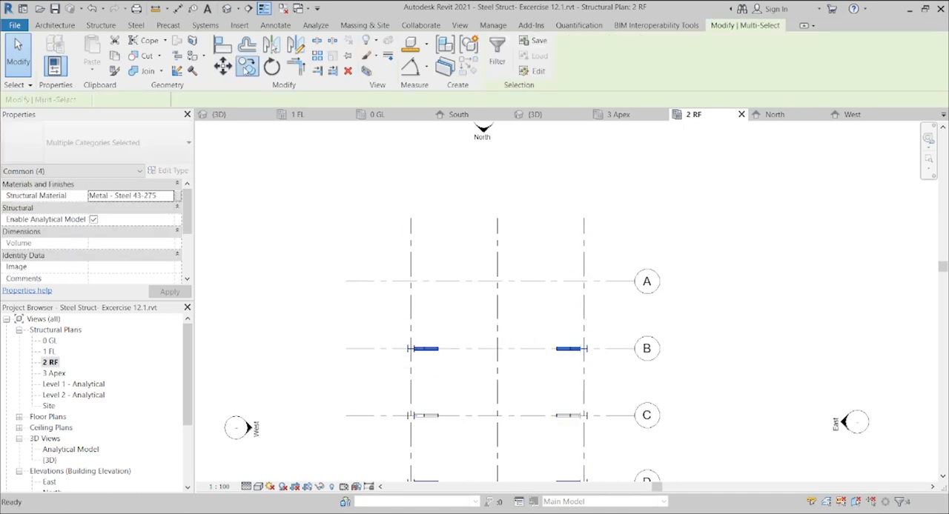
{"action": "left_click", "coordinate": [381, 348]}
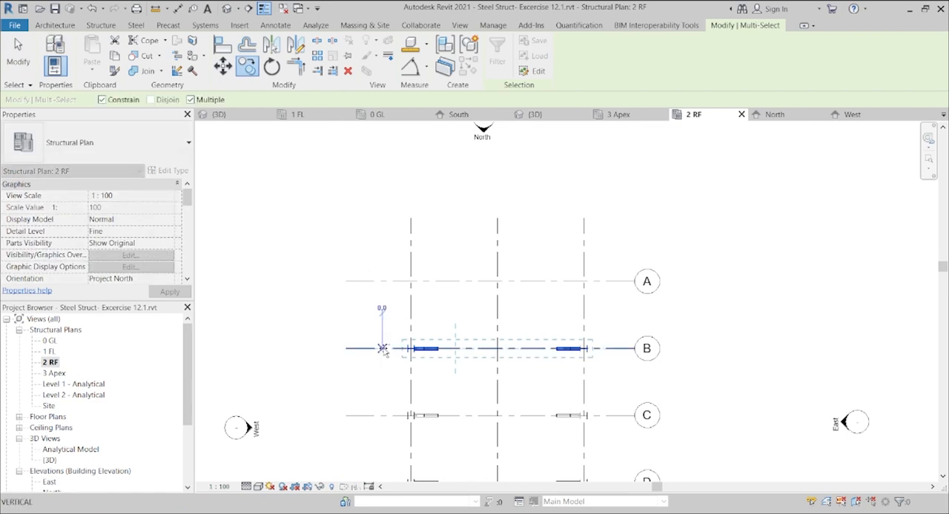
{"action": "left_click", "coordinate": [378, 282]}
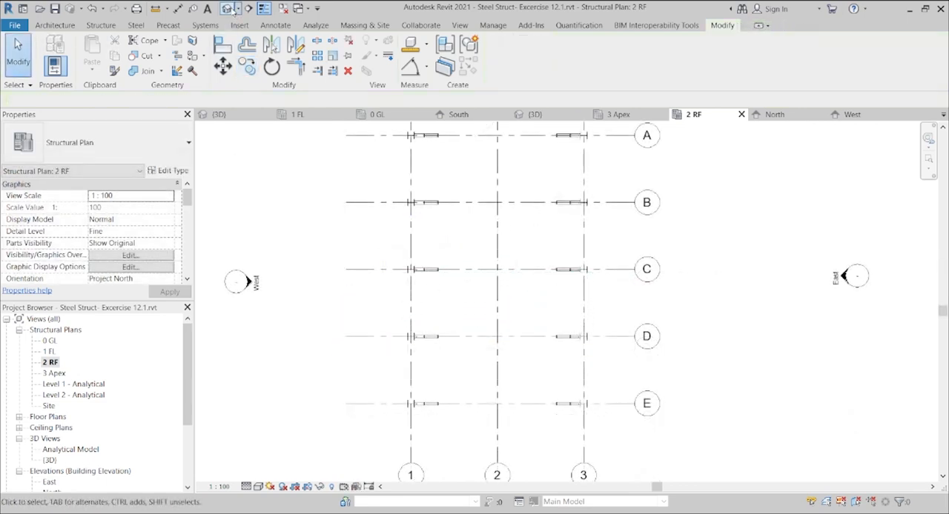
{"action": "left_click", "coordinate": [230, 10]}
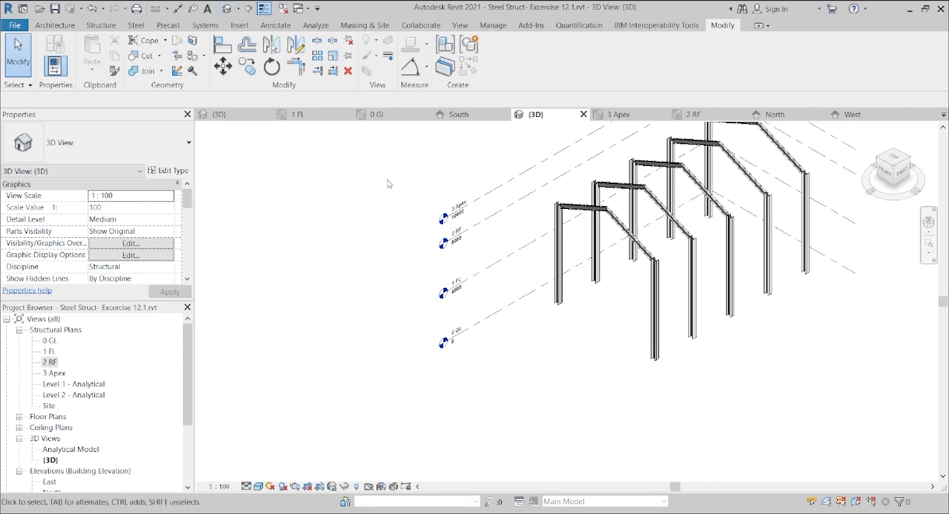
{"action": "left_click_drag", "start_coordinate": [941, 304], "coordinate": [943, 277]}
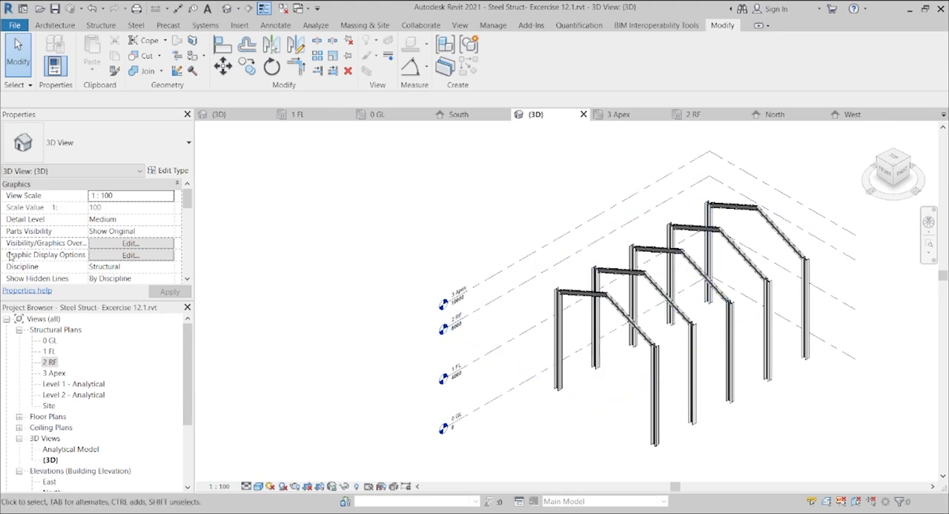
Step: In the 2 RF structural plan, place UB254x102x28 beams along grid 1 between the columns from grid A to grid E using On Grids
{"action": "double_click", "coordinate": [50, 362]}
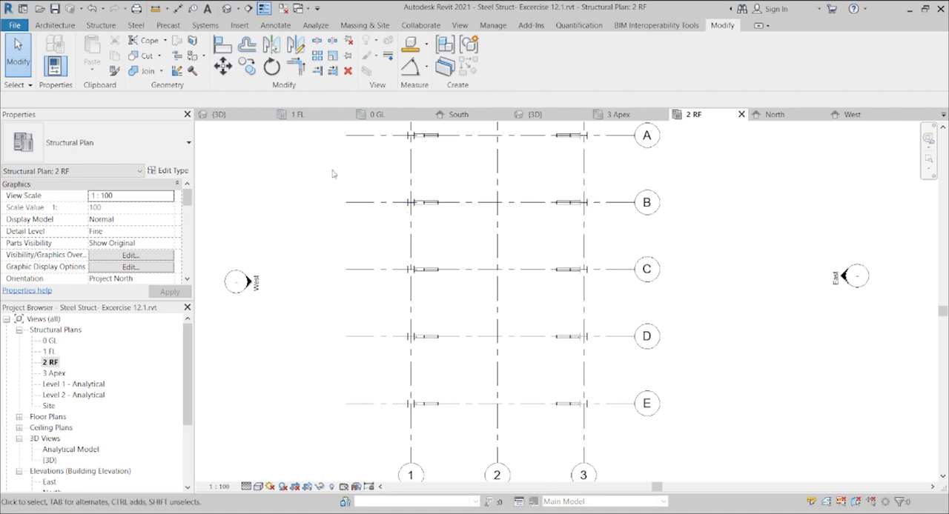
{"action": "left_click", "coordinate": [101, 25]}
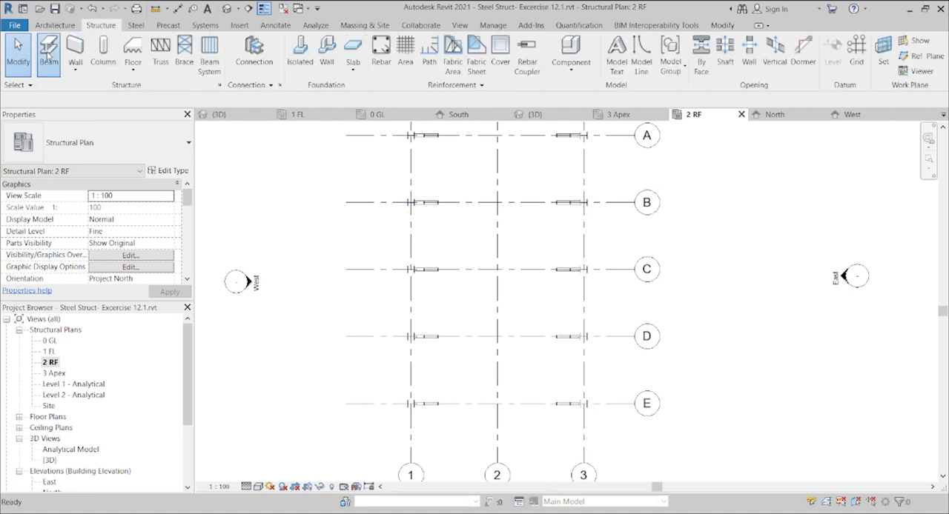
{"action": "left_click", "coordinate": [46, 50]}
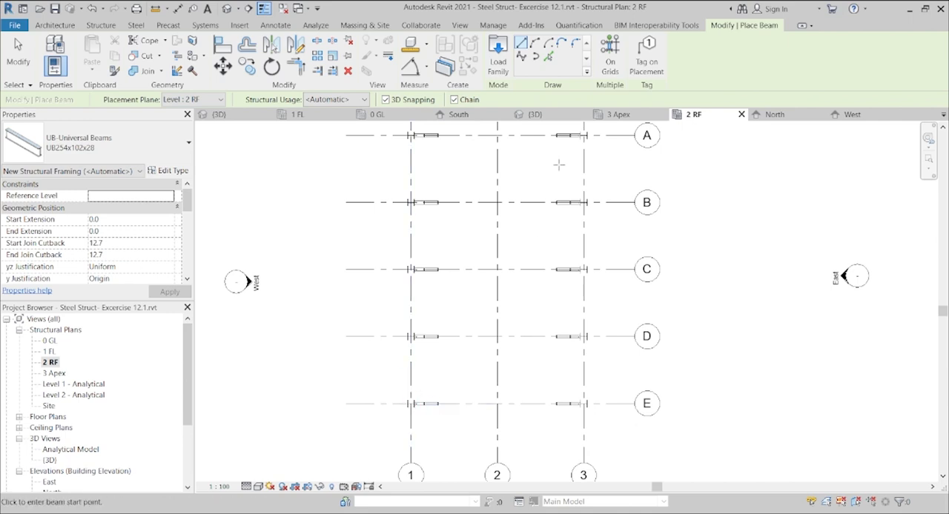
{"action": "left_click", "coordinate": [610, 56]}
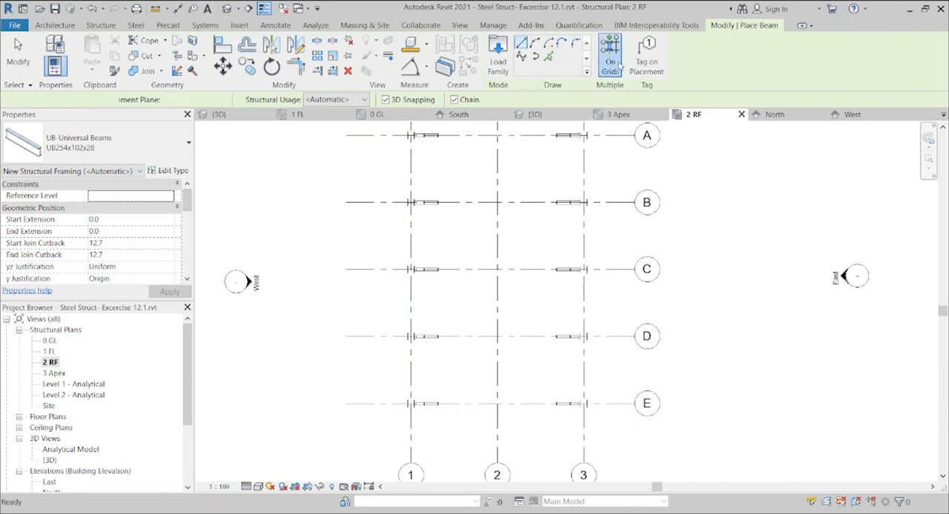
{"action": "left_click", "coordinate": [412, 149]}
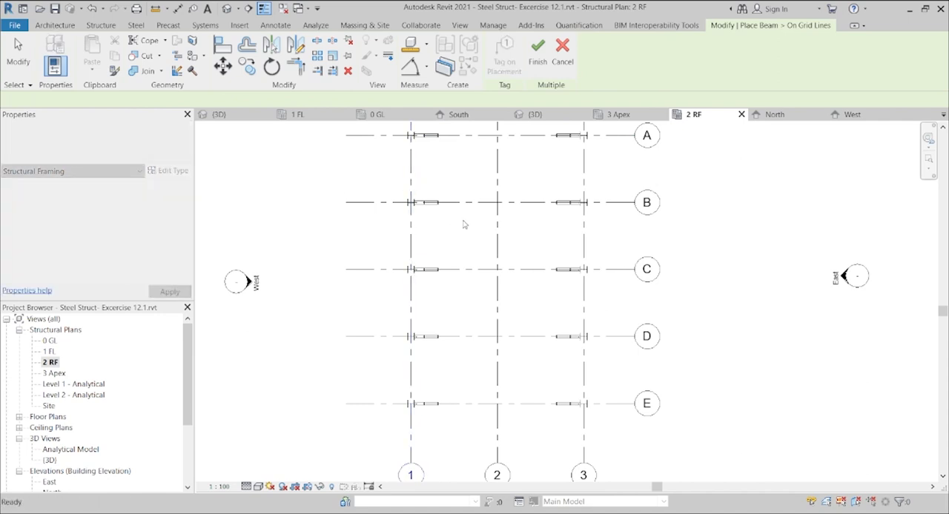
{"action": "left_click", "coordinate": [536, 63]}
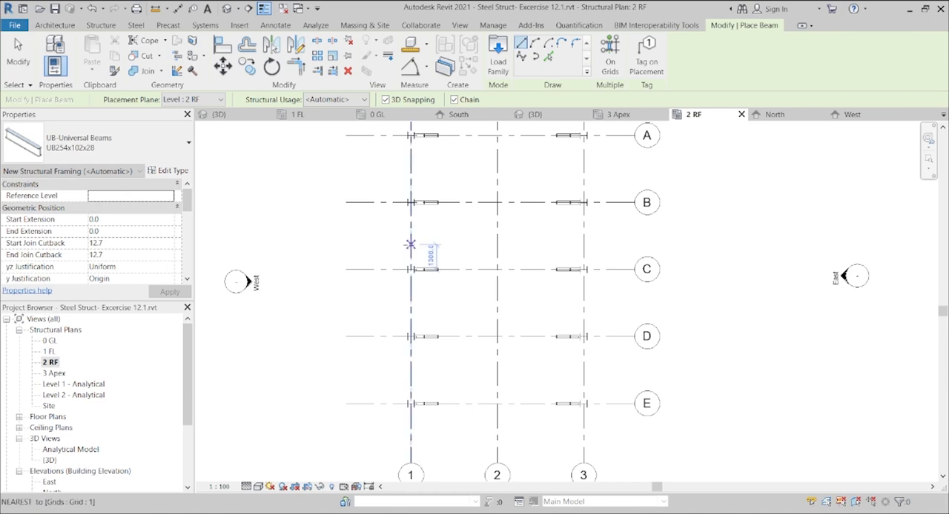
{"action": "left_click", "coordinate": [609, 56]}
{"action": "left_click", "coordinate": [408, 175]}
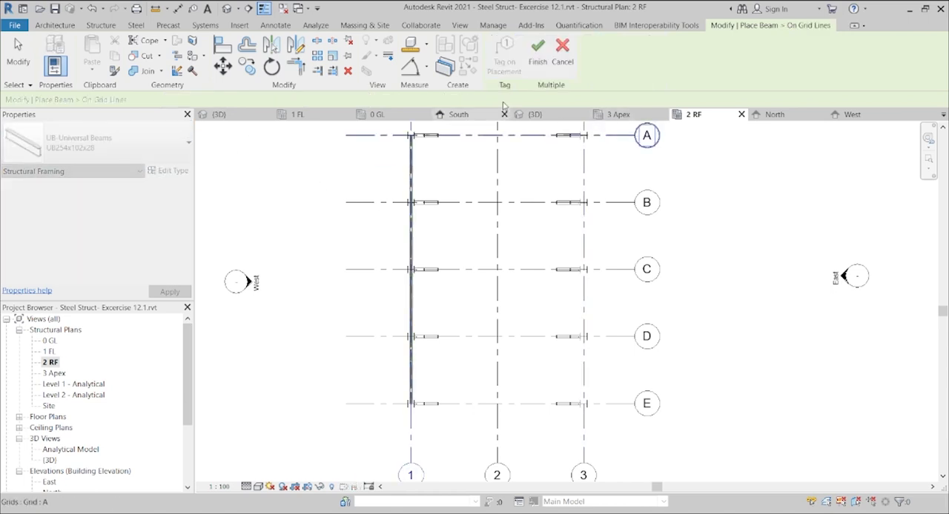
{"action": "left_click", "coordinate": [536, 54]}
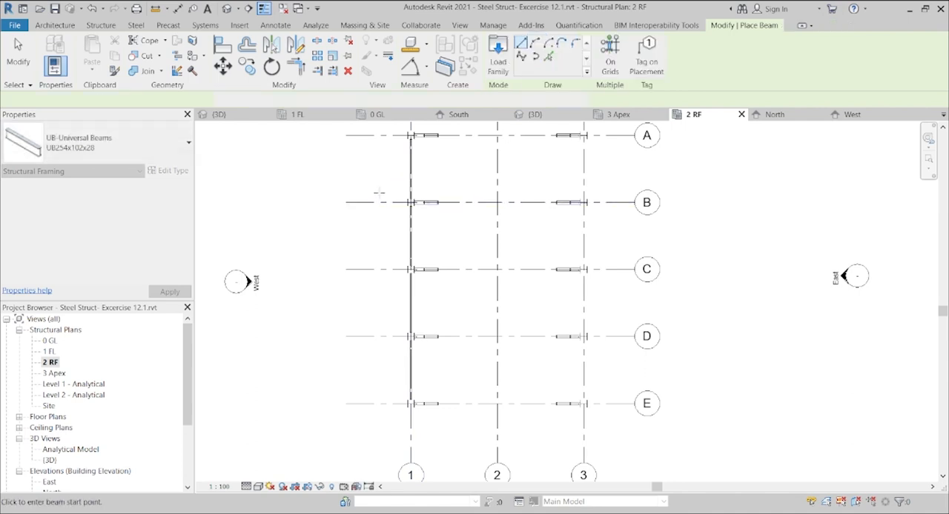
{"action": "left_click", "coordinate": [18, 56]}
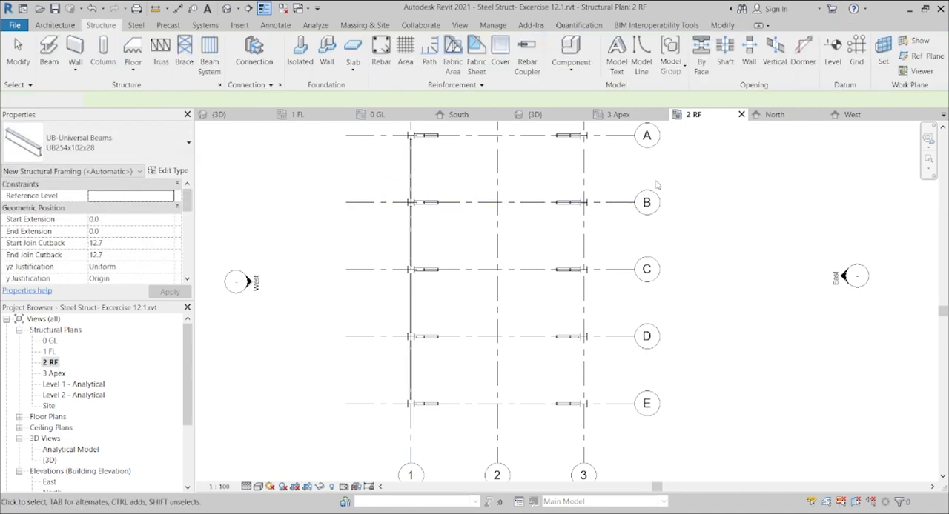
Step: Mirror a copy of the four grid 1 eaves beams about grid 2 onto grid 3, and view the result in the default 3D view
{"action": "left_click_drag", "start_coordinate": [942, 312], "coordinate": [942, 296]}
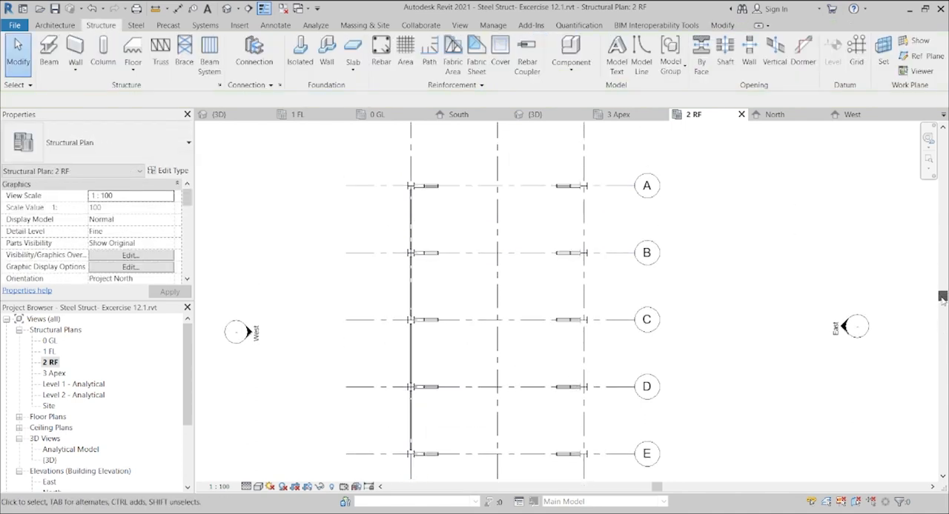
{"action": "left_click", "coordinate": [412, 223]}
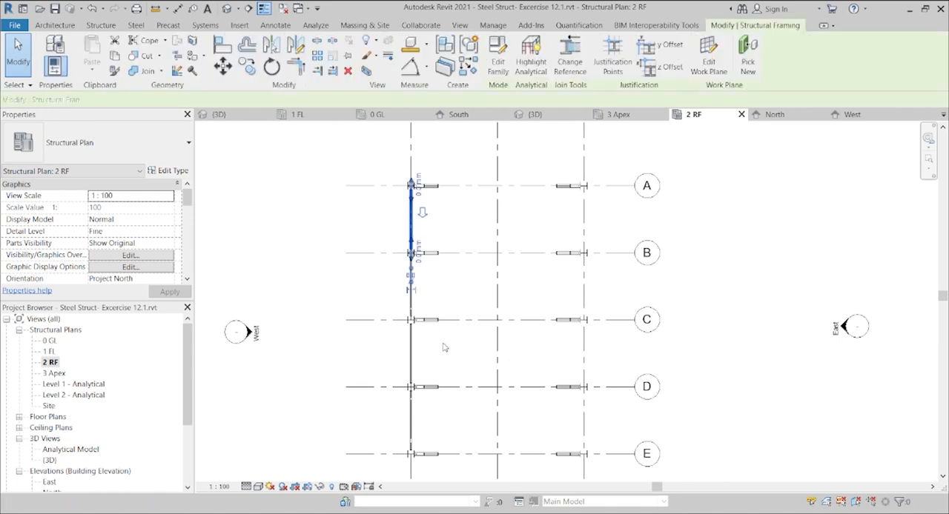
{"action": "left_click", "coordinate": [611, 388]}
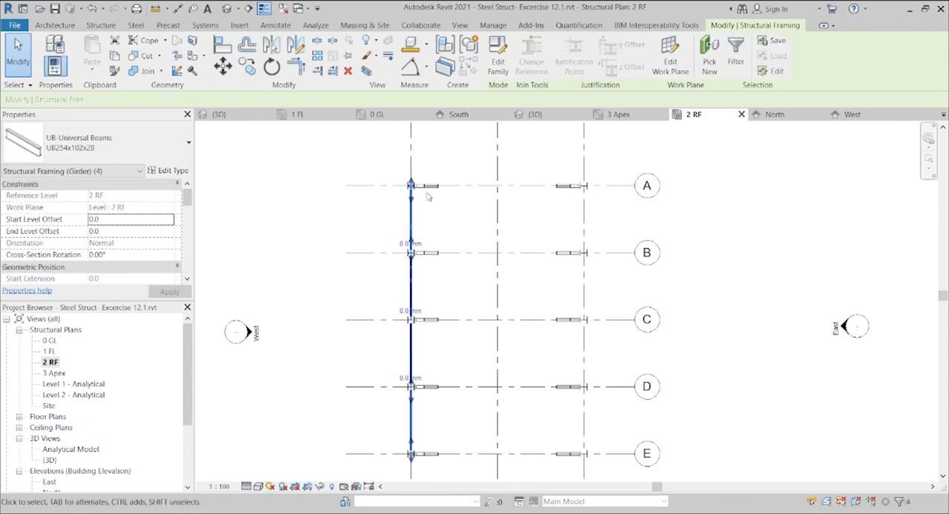
{"action": "left_click", "coordinate": [271, 46]}
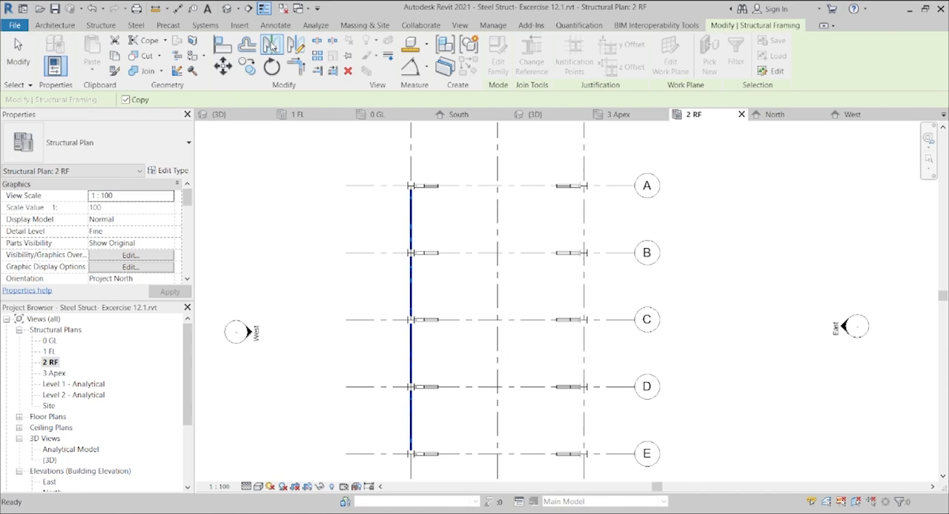
{"action": "left_click", "coordinate": [498, 149]}
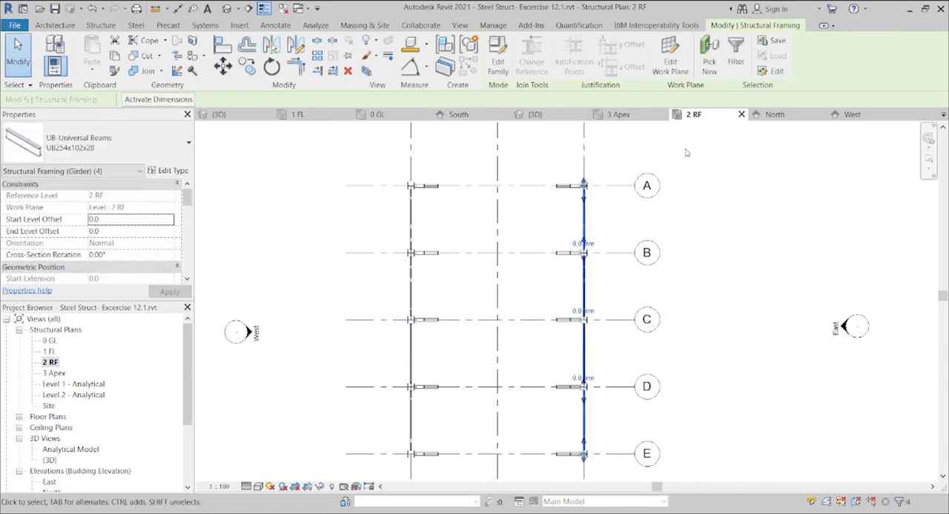
{"action": "left_click", "coordinate": [730, 164]}
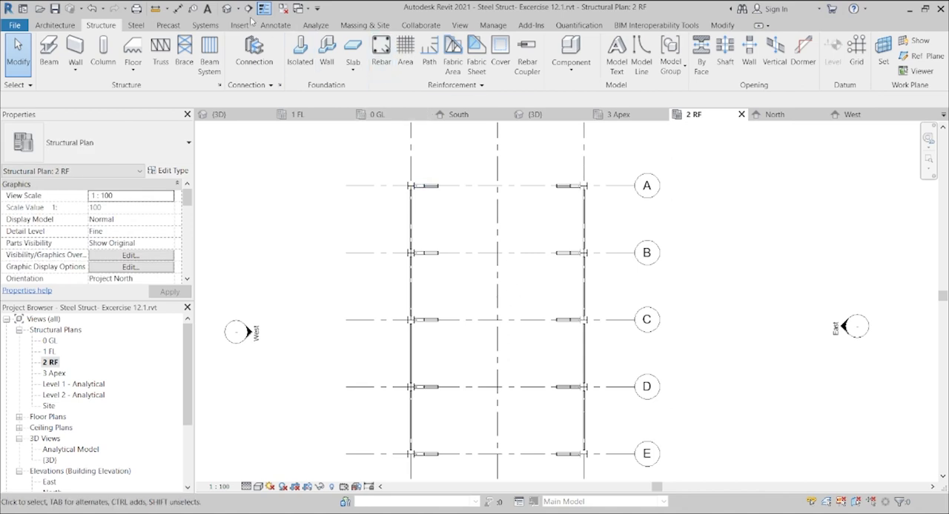
{"action": "left_click", "coordinate": [226, 10]}
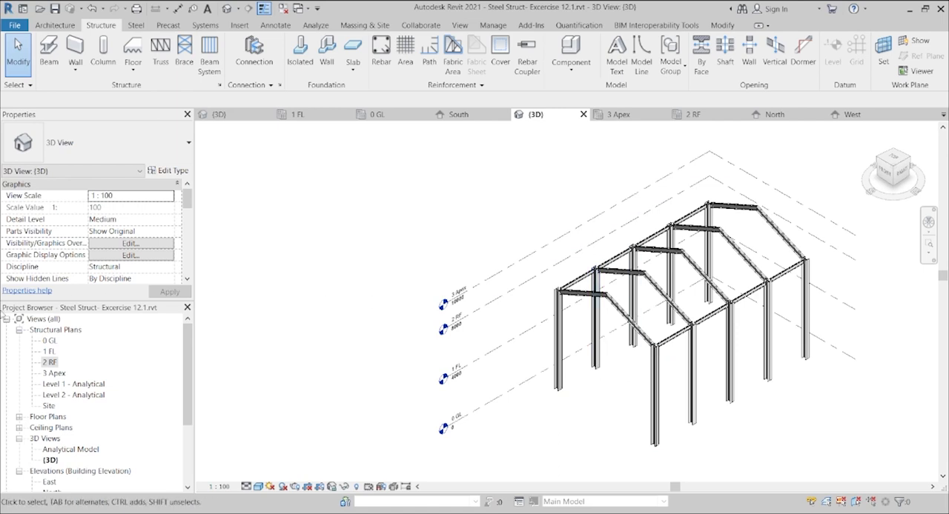
Step: Examine the first-floor framing in the Exercise 12-2 3D view, and return to the 1 FL structural plan of Steel Struct- Excercise 12.1
{"action": "double_click", "coordinate": [47, 352]}
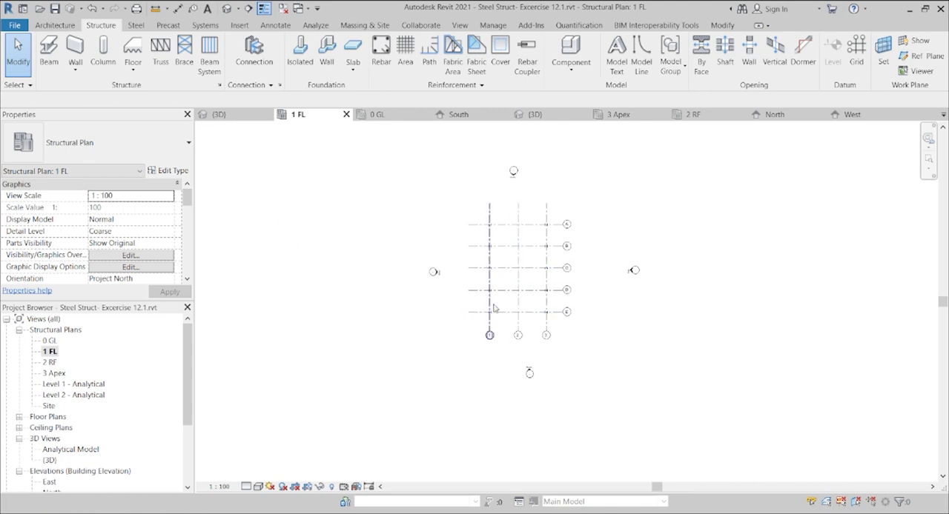
{"action": "scroll", "coordinate": [509, 273], "scroll_direction": "up", "scroll_amount": 2}
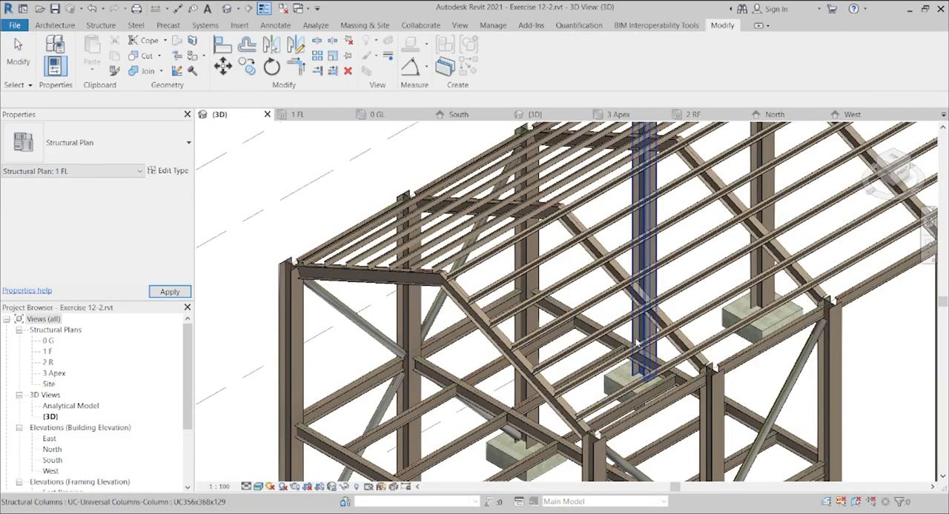
{"action": "scroll", "coordinate": [597, 358], "scroll_direction": "down", "scroll_amount": 3}
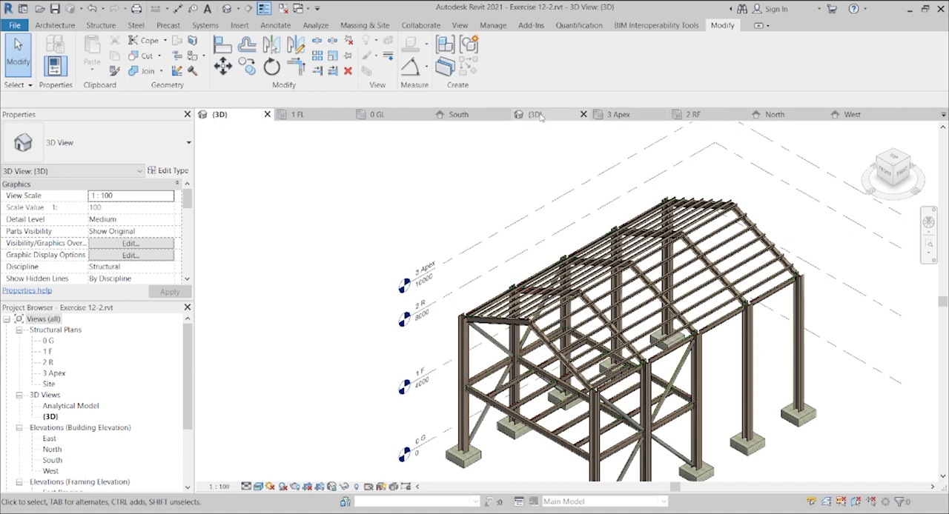
{"action": "left_click", "coordinate": [693, 114]}
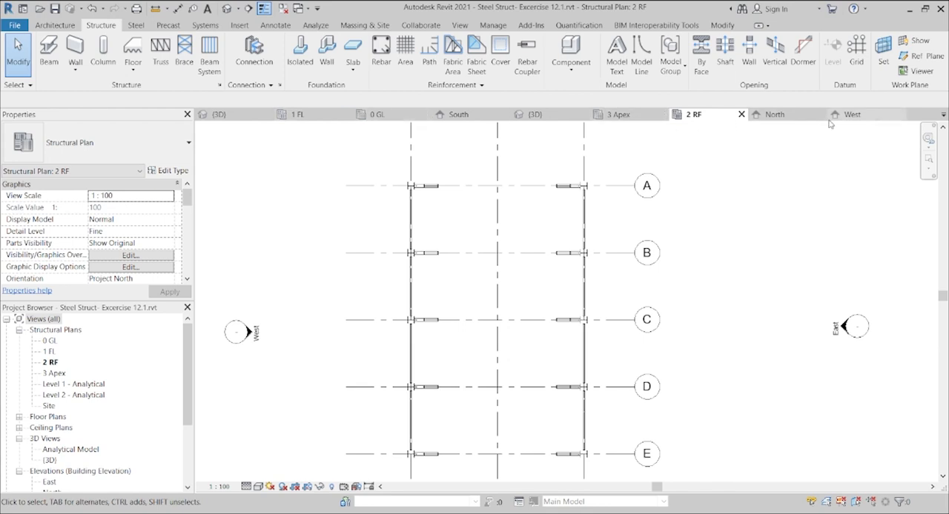
{"action": "double_click", "coordinate": [49, 352]}
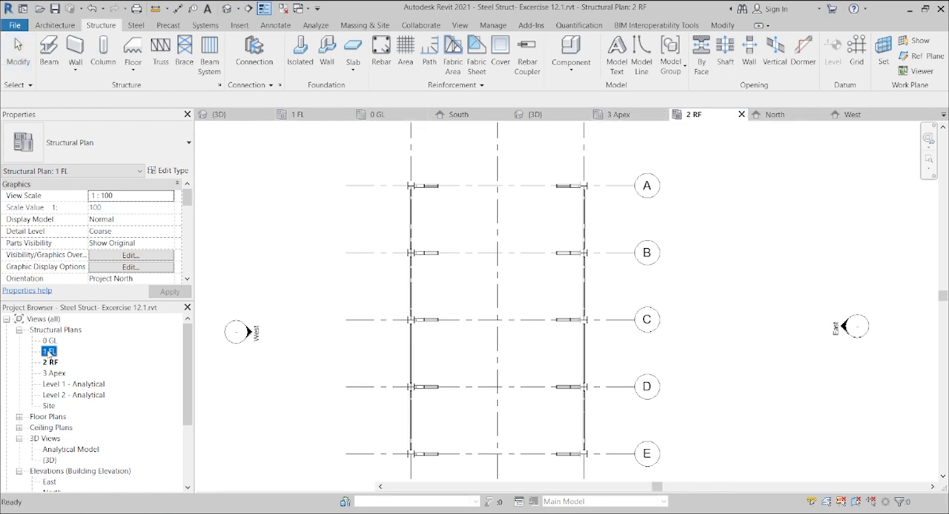
{"action": "scroll", "coordinate": [511, 266], "scroll_direction": "up", "scroll_amount": 2}
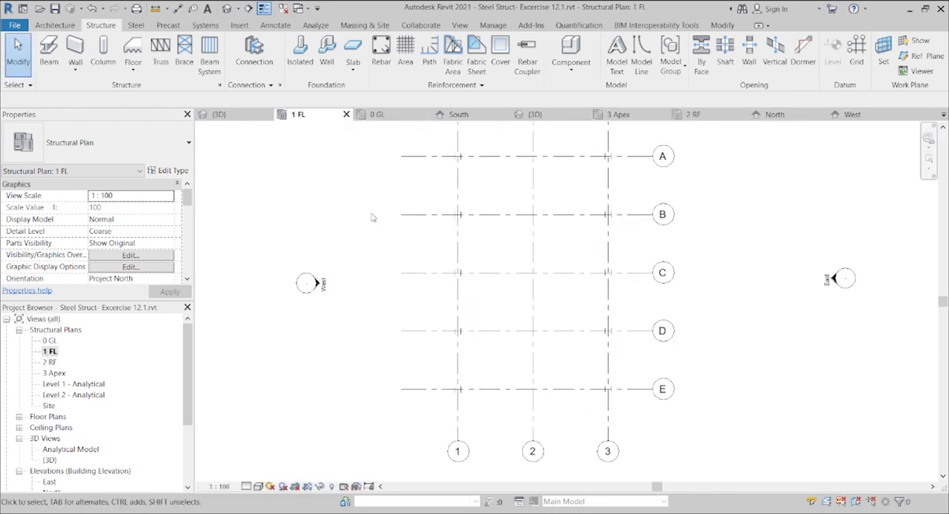
Step: Place UB305x165x40 beams across grids C, D and E, and in the 2 RF plan along grids 1 and 3 between C and E
{"action": "left_click", "coordinate": [49, 56]}
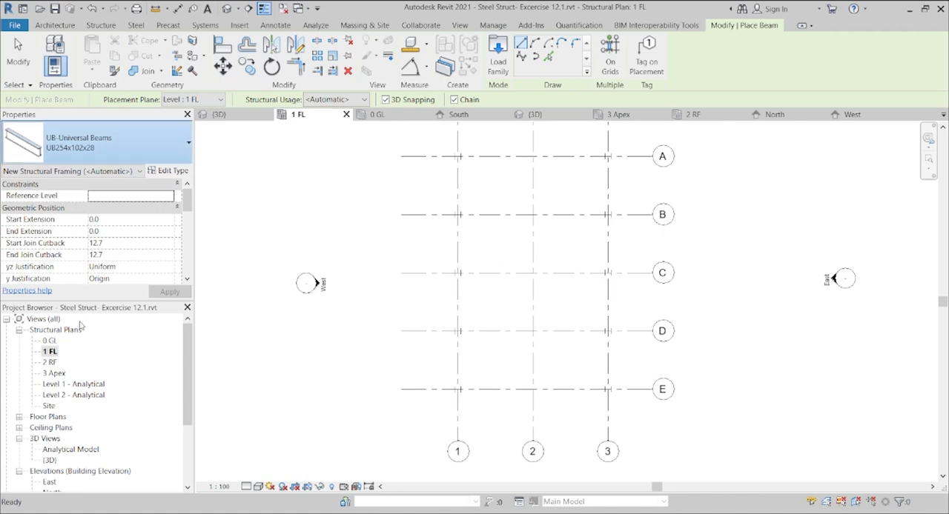
{"action": "double_click", "coordinate": [49, 361]}
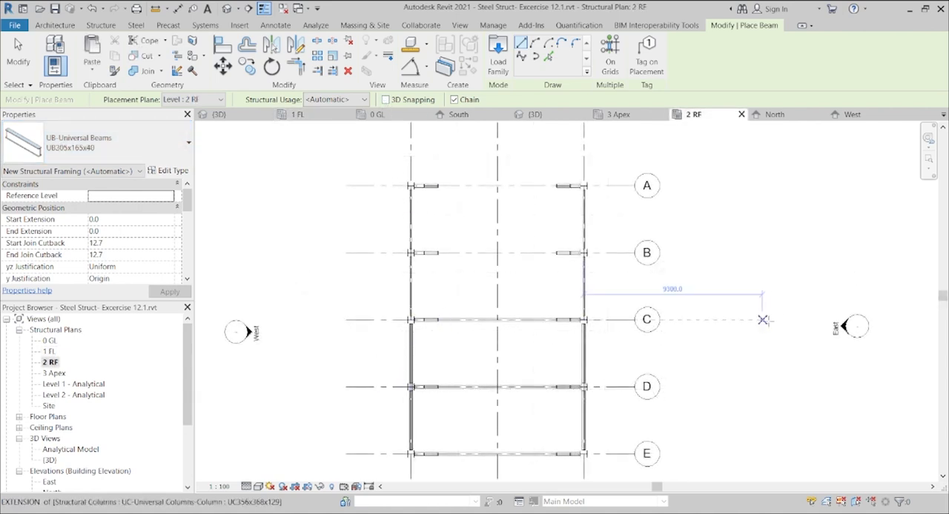
{"action": "key", "text": "Escape"}
{"action": "key", "text": "Escape"}
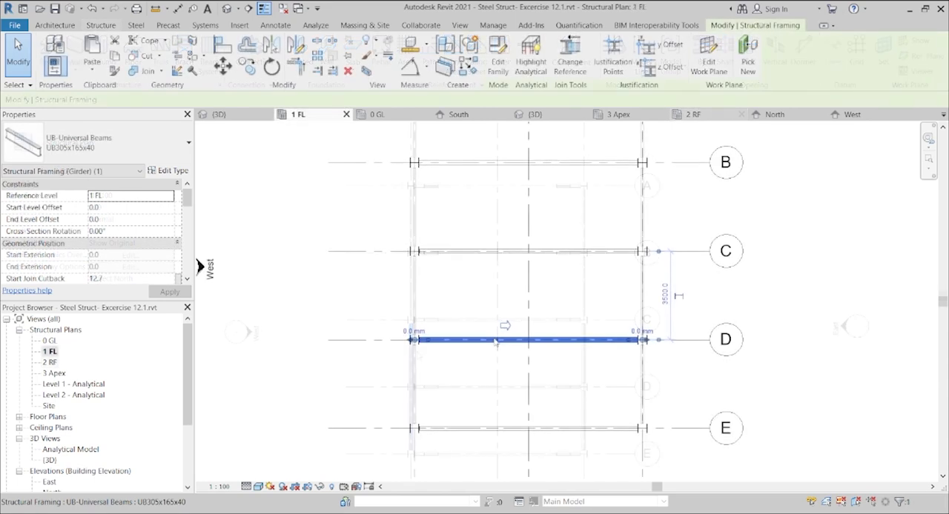
Step: In the 1 FL plan, use Create Similar to place UB305x165x40 beams on grid 1 from grid C to D and from D to E
{"action": "key", "text": "c"}
{"action": "key", "text": "s"}
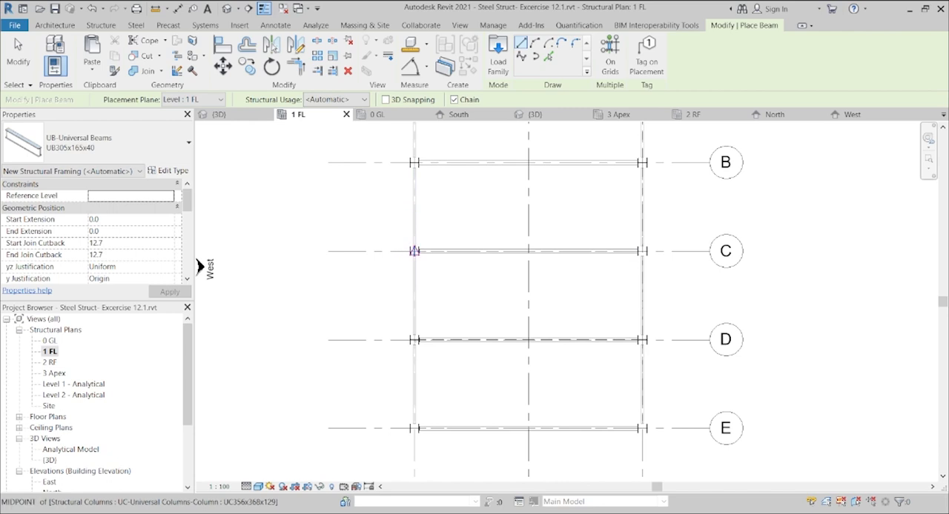
{"action": "left_click", "coordinate": [414, 252]}
{"action": "left_click", "coordinate": [412, 341]}
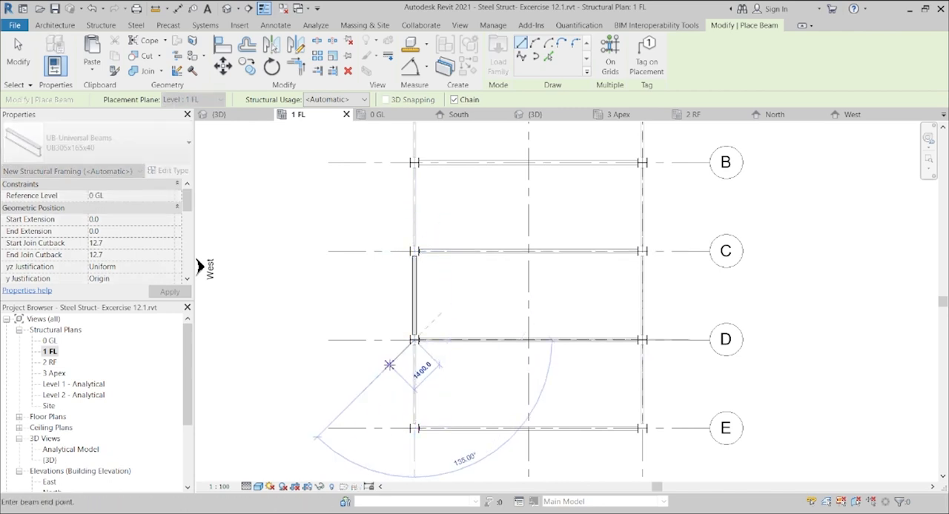
{"action": "key", "text": "Escape"}
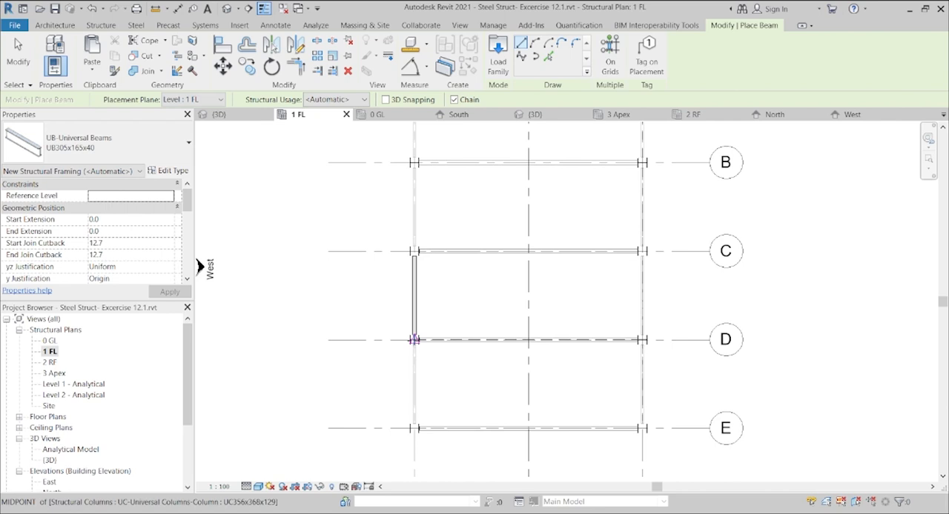
{"action": "left_click", "coordinate": [414, 340]}
{"action": "left_click", "coordinate": [414, 427]}
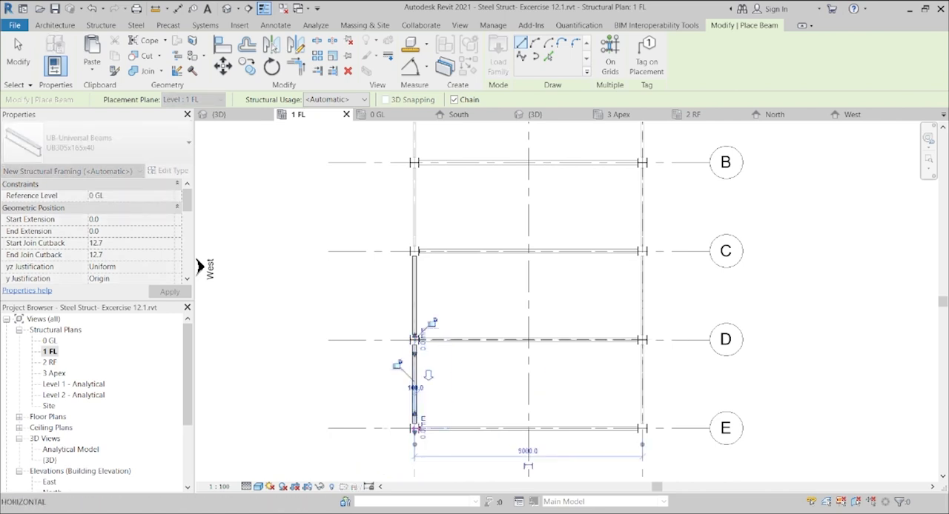
{"action": "key", "text": "Escape"}
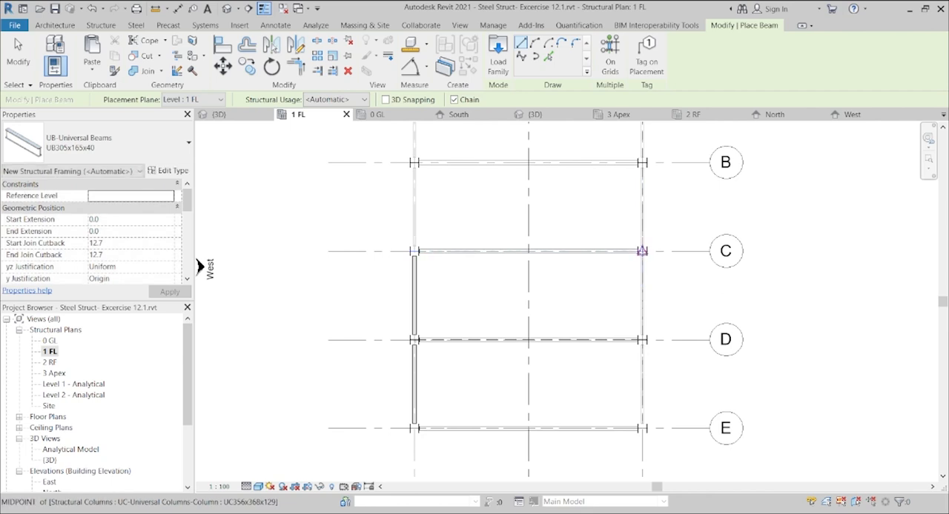
Step: Place matching UB305x165x40 beams on grid 3 from grid C to D and D to E, and view the frame in 3D
{"action": "left_click", "coordinate": [636, 251]}
{"action": "left_click", "coordinate": [642, 341]}
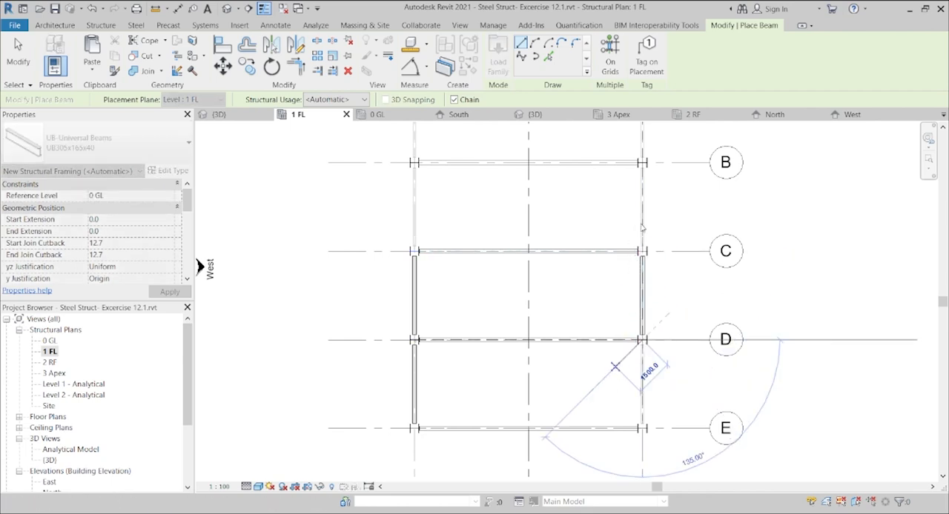
{"action": "key", "text": "Escape"}
{"action": "left_click", "coordinate": [642, 340]}
{"action": "left_click", "coordinate": [642, 429]}
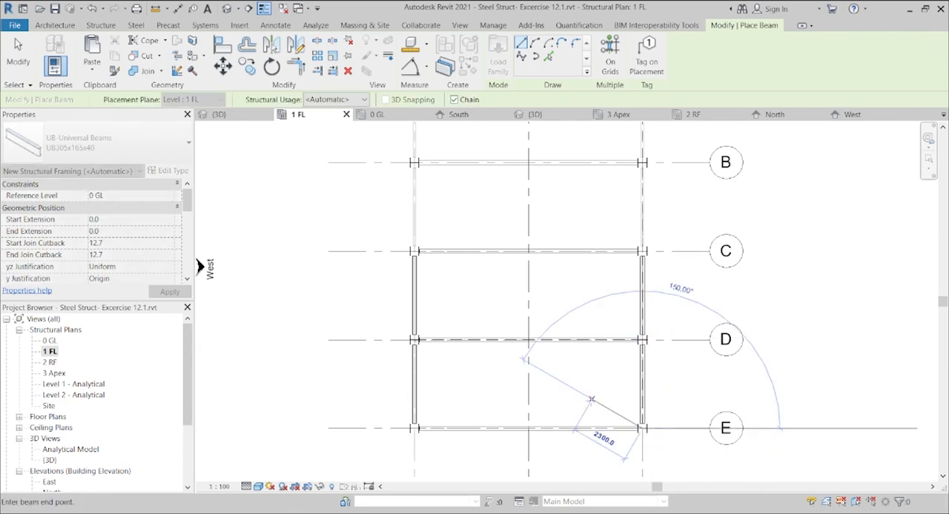
{"action": "key", "text": "Escape"}
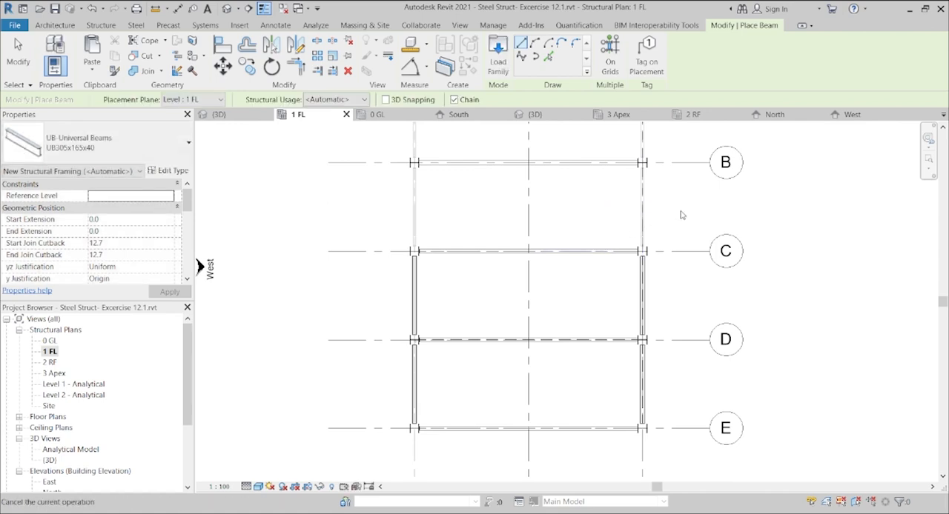
{"action": "key", "text": "Escape"}
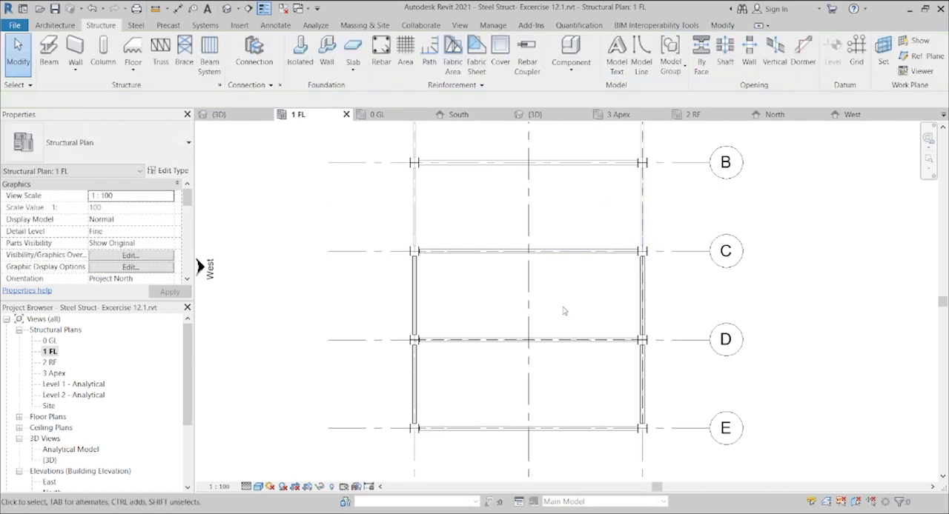
{"action": "left_click", "coordinate": [227, 8]}
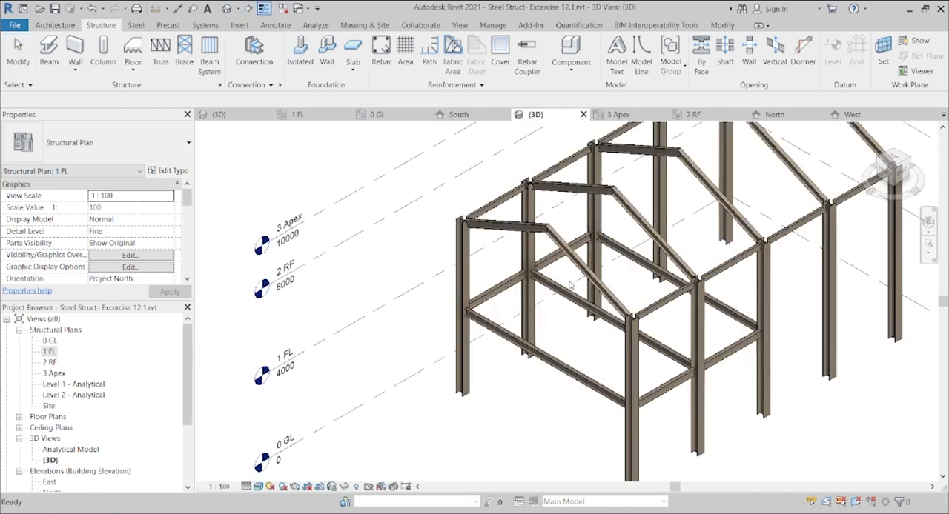
Step: In the 1 FL plan, place automatic beam systems of UB305x165x40 beams at 1500 fixed spacing in the C–D and D–E bays
{"action": "scroll", "coordinate": [489, 282], "scroll_direction": "up", "scroll_amount": 5}
{"action": "scroll", "coordinate": [510, 275], "scroll_direction": "down", "scroll_amount": 5}
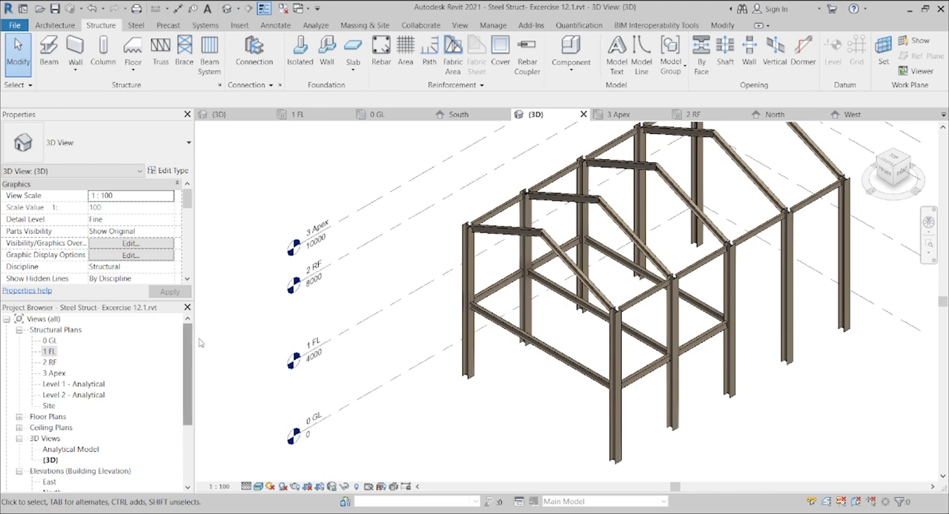
{"action": "double_click", "coordinate": [51, 362]}
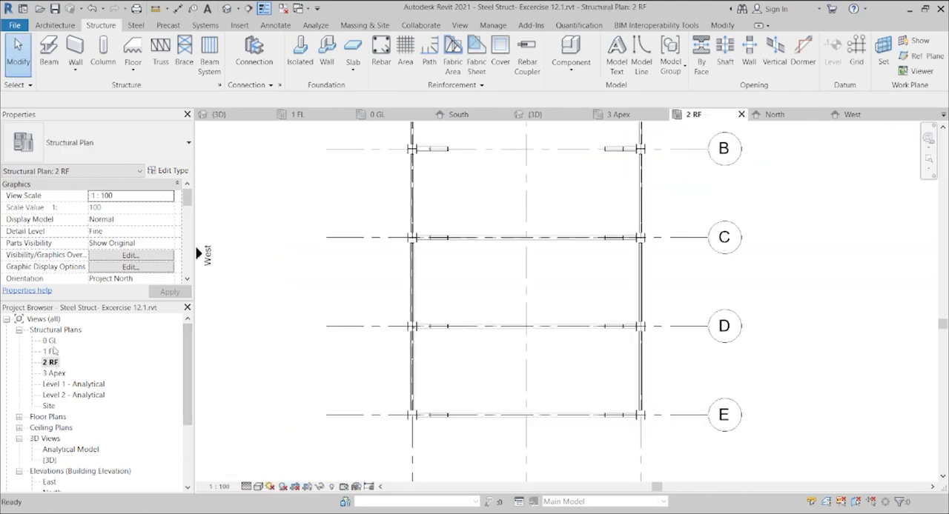
{"action": "double_click", "coordinate": [49, 352]}
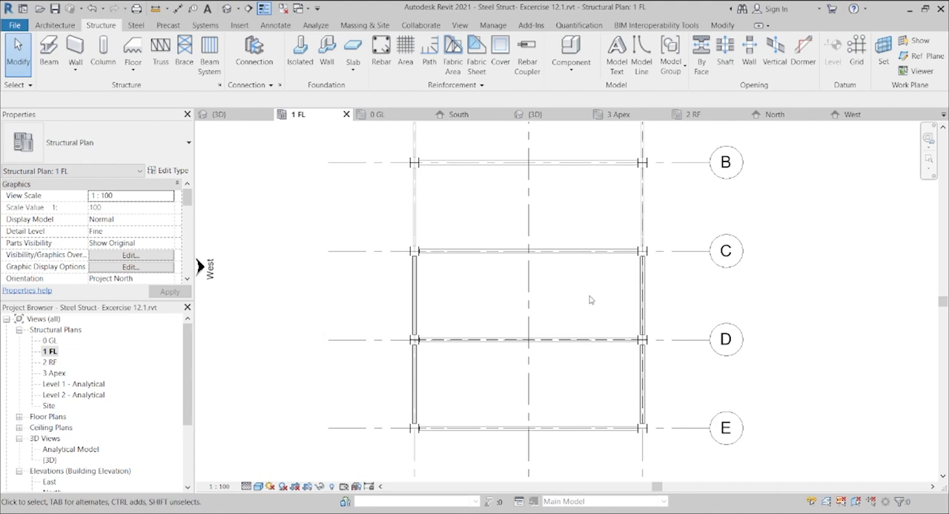
{"action": "left_click", "coordinate": [207, 63]}
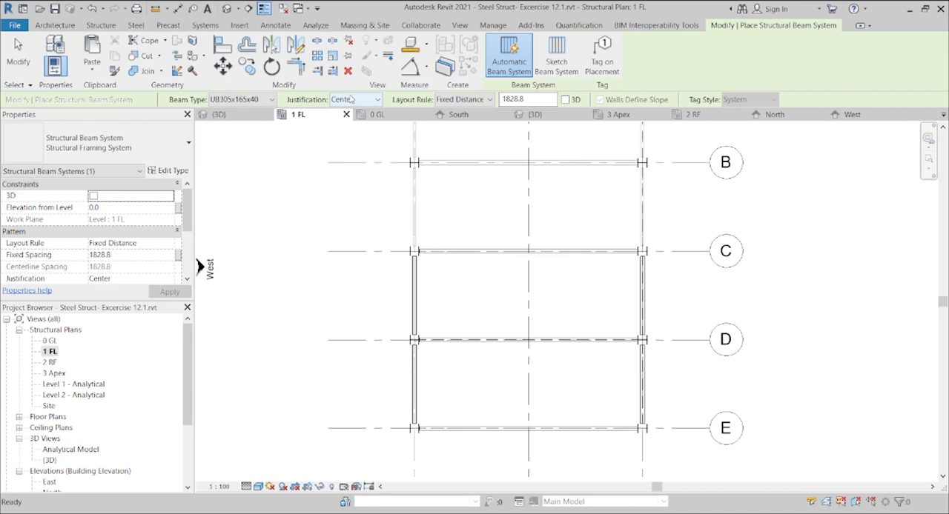
{"action": "left_click", "coordinate": [523, 100]}
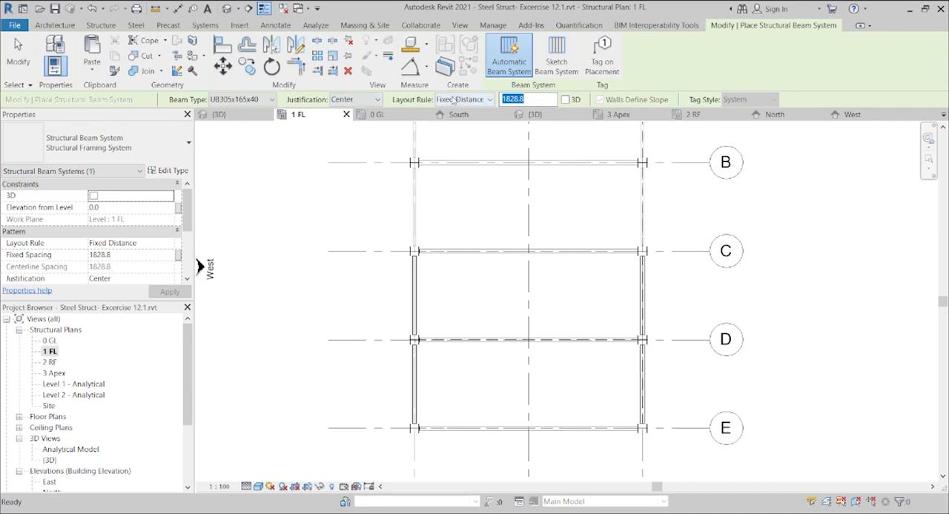
{"action": "type", "text": "1500"}
{"action": "key", "text": "Return"}
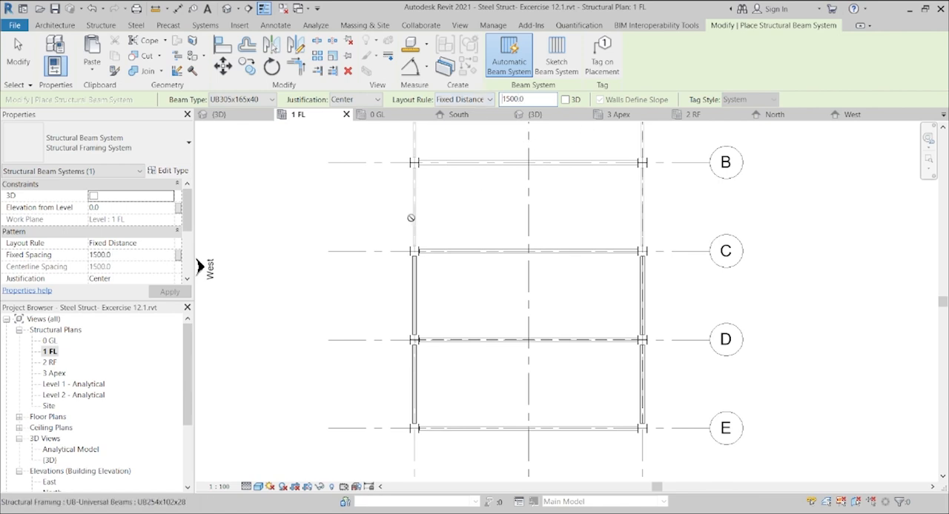
{"action": "left_click", "coordinate": [421, 284]}
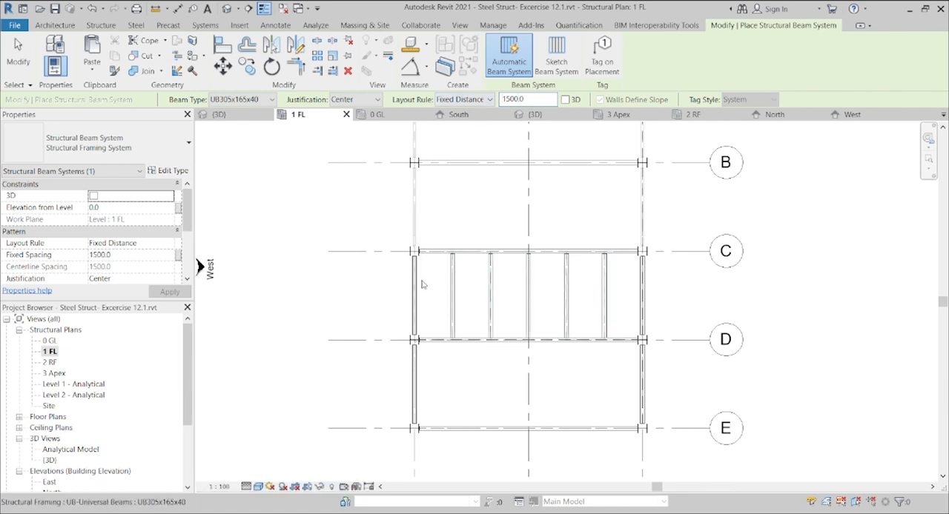
{"action": "left_click", "coordinate": [416, 385]}
{"action": "key", "text": "Escape"}
{"action": "key", "text": "Escape"}
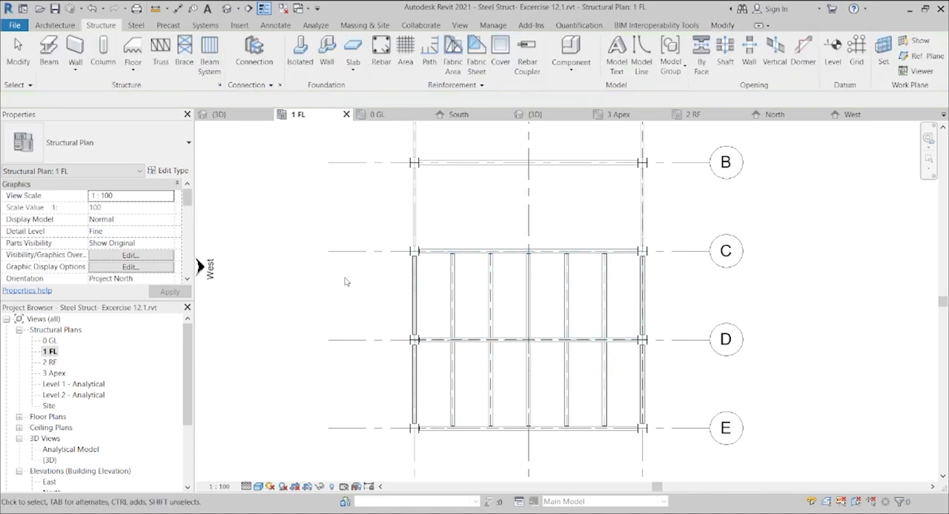
Step: After checking the floor framing in 3D, set up the M_Footing-Rectangular type 1200 x 1200 x 450mm 2 for isolated foundations in the 0 GL plan
{"action": "left_click", "coordinate": [223, 11]}
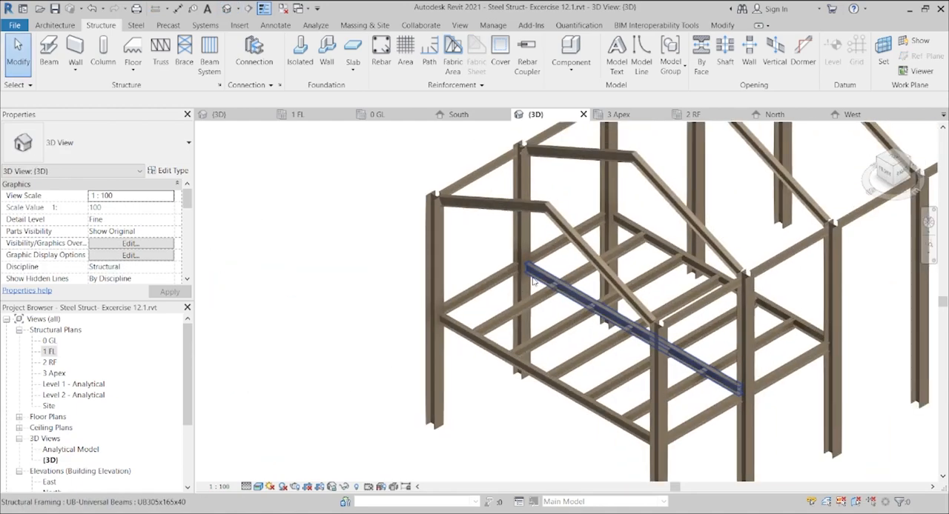
{"action": "scroll", "coordinate": [480, 311], "scroll_direction": "down", "scroll_amount": 2}
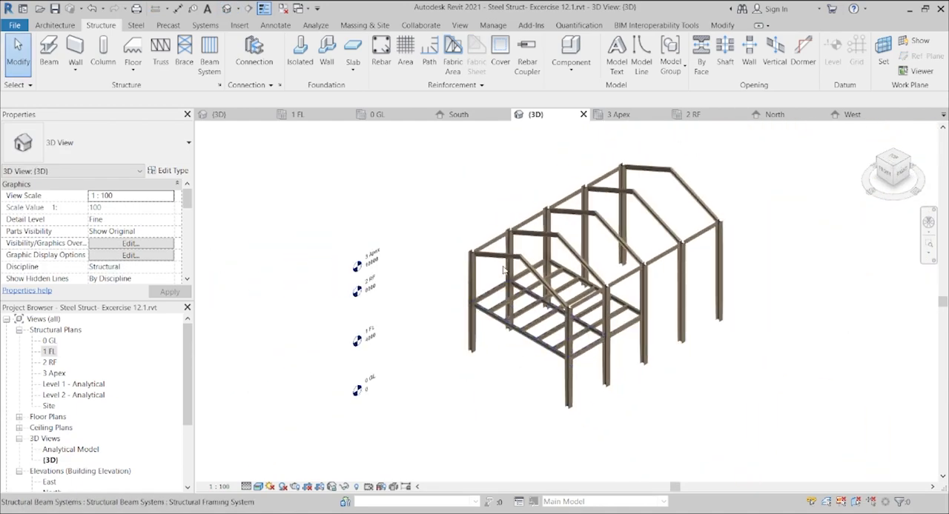
{"action": "mouse_move", "coordinate": [885, 177]}
{"action": "left_mouse_down"}
{"action": "mouse_move", "coordinate": [906, 180]}
{"action": "mouse_move", "coordinate": [198, 174]}
{"action": "left_mouse_up"}
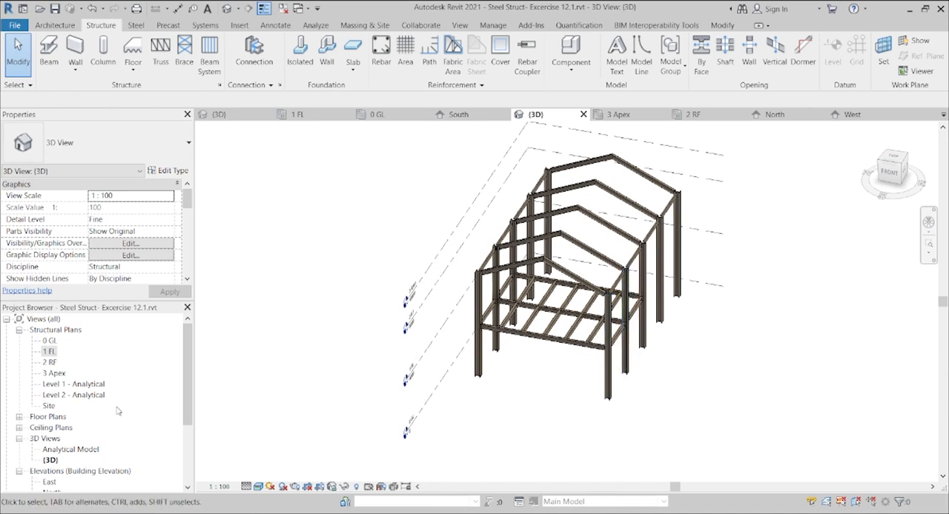
{"action": "double_click", "coordinate": [48, 341]}
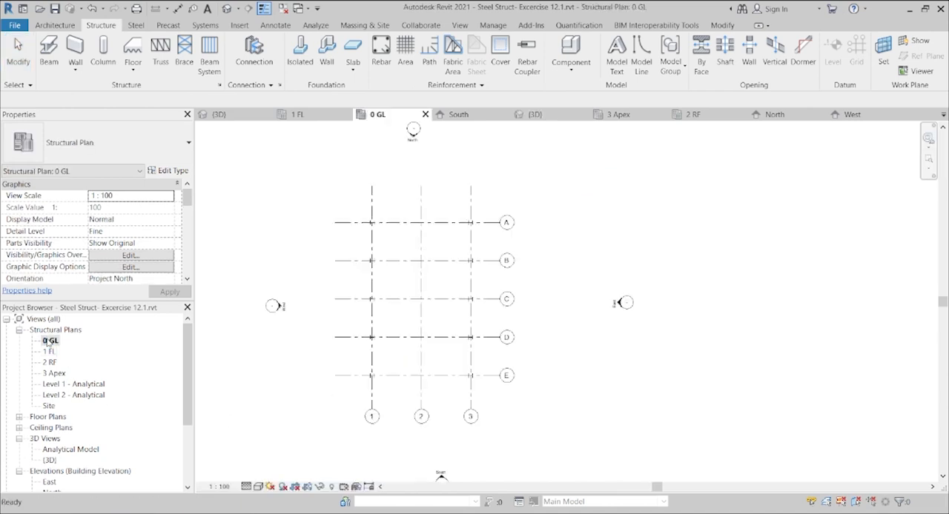
{"action": "left_click", "coordinate": [301, 53]}
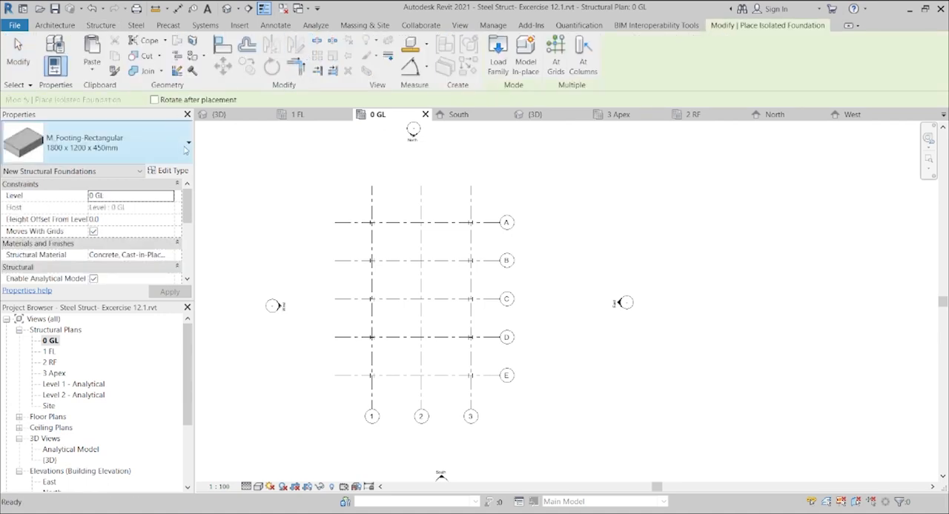
{"action": "left_click", "coordinate": [169, 171]}
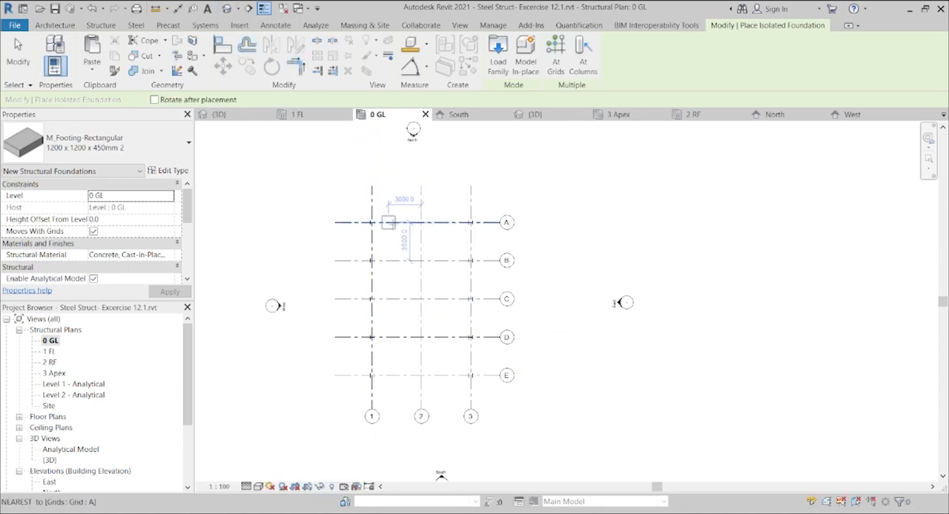
Step: Place the isolated footings at the intersections of grid 1 with grids A to E
{"action": "left_click", "coordinate": [555, 63]}
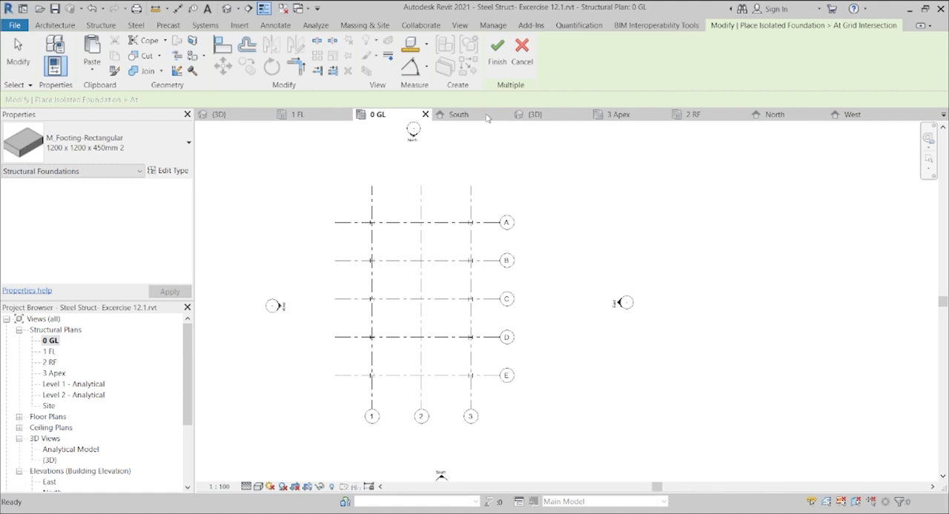
{"action": "left_click_drag", "start_coordinate": [391, 392], "coordinate": [349, 196]}
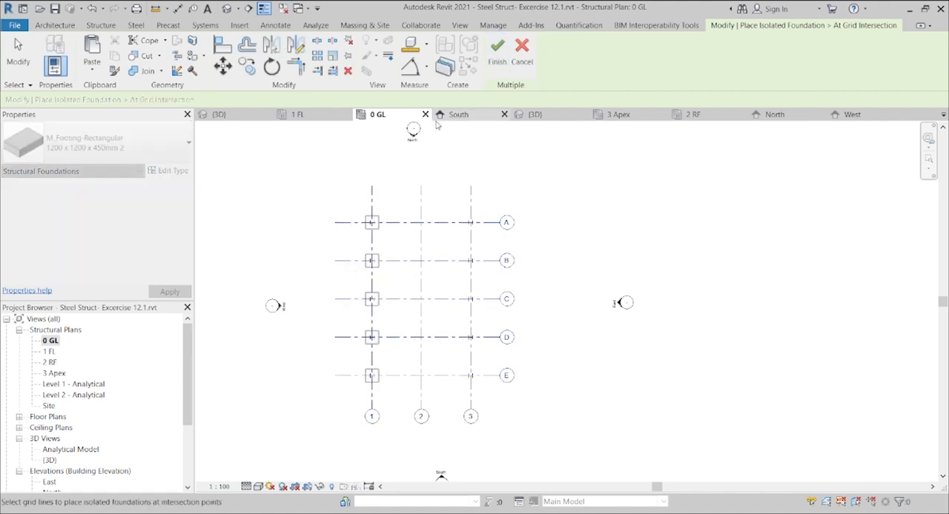
{"action": "left_click", "coordinate": [497, 62]}
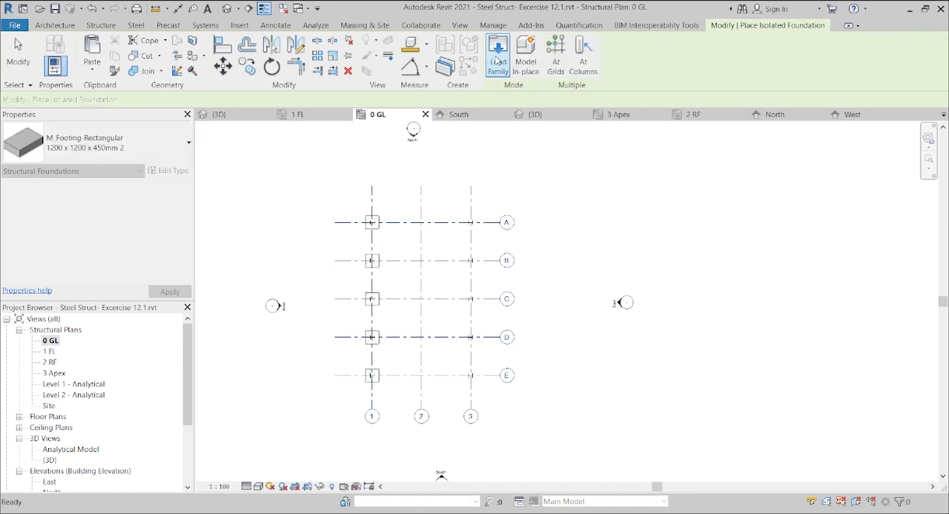
{"action": "key", "text": "Escape"}
{"action": "key", "text": "Escape"}
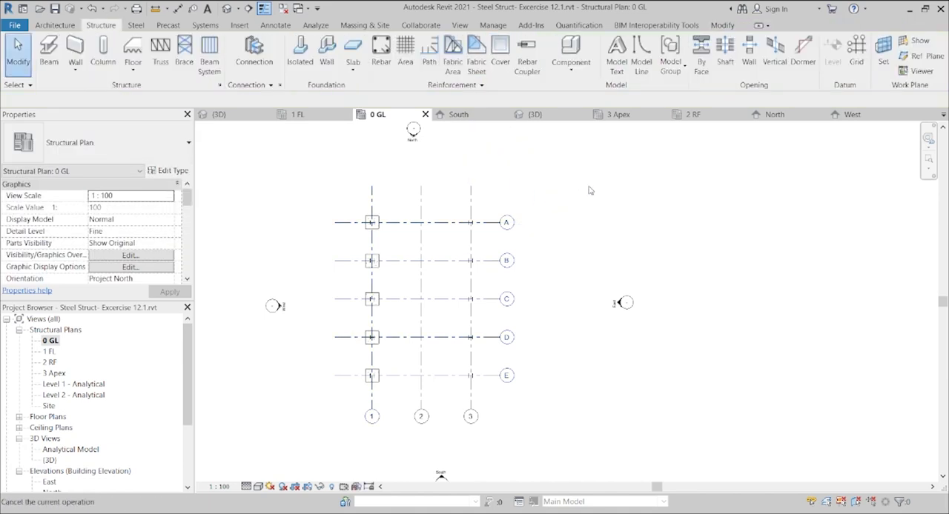
Step: Mirror a copy of the five grid 1 footings about grid 2 onto the grid 3 columns
{"action": "left_click", "coordinate": [375, 221]}
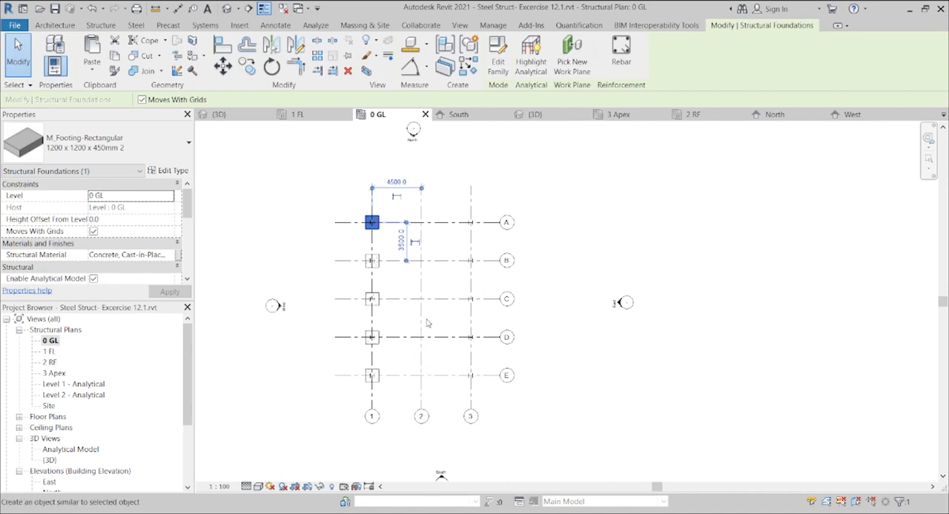
{"action": "left_click", "coordinate": [589, 362]}
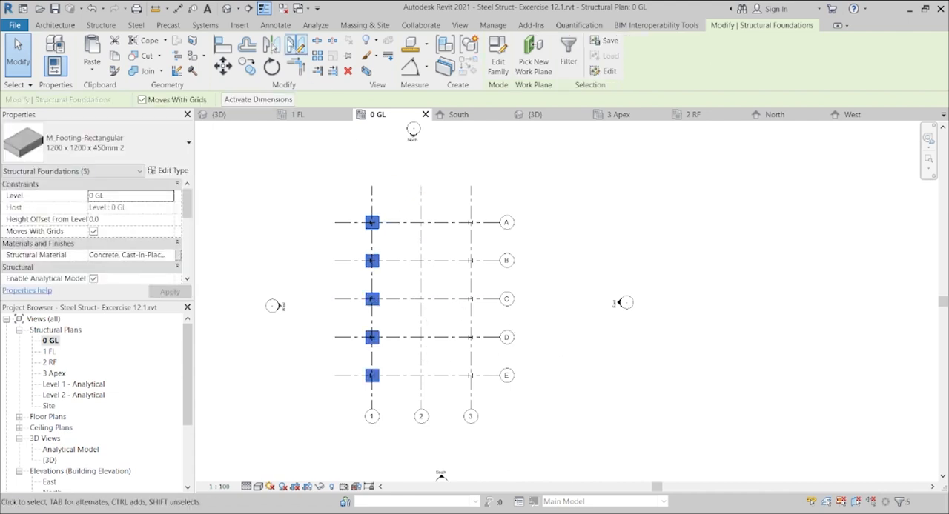
{"action": "left_click", "coordinate": [271, 46]}
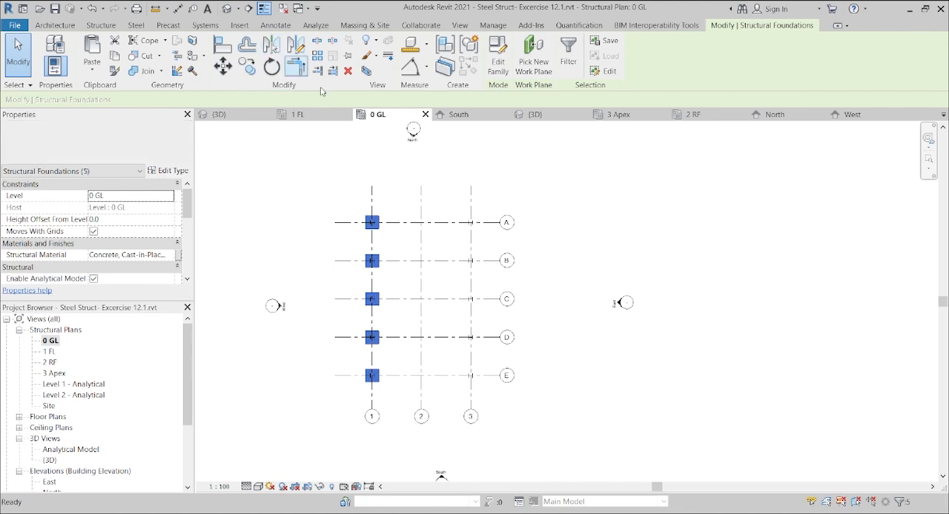
{"action": "left_click", "coordinate": [424, 195]}
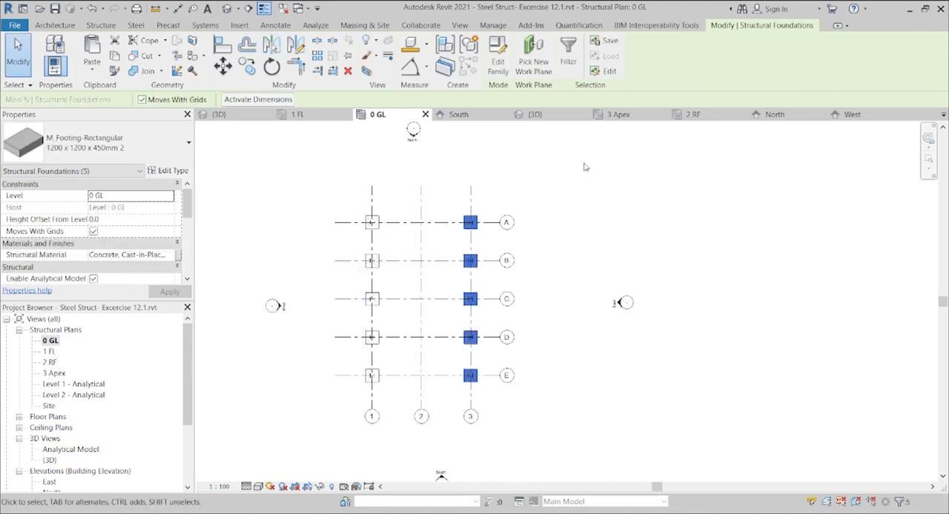